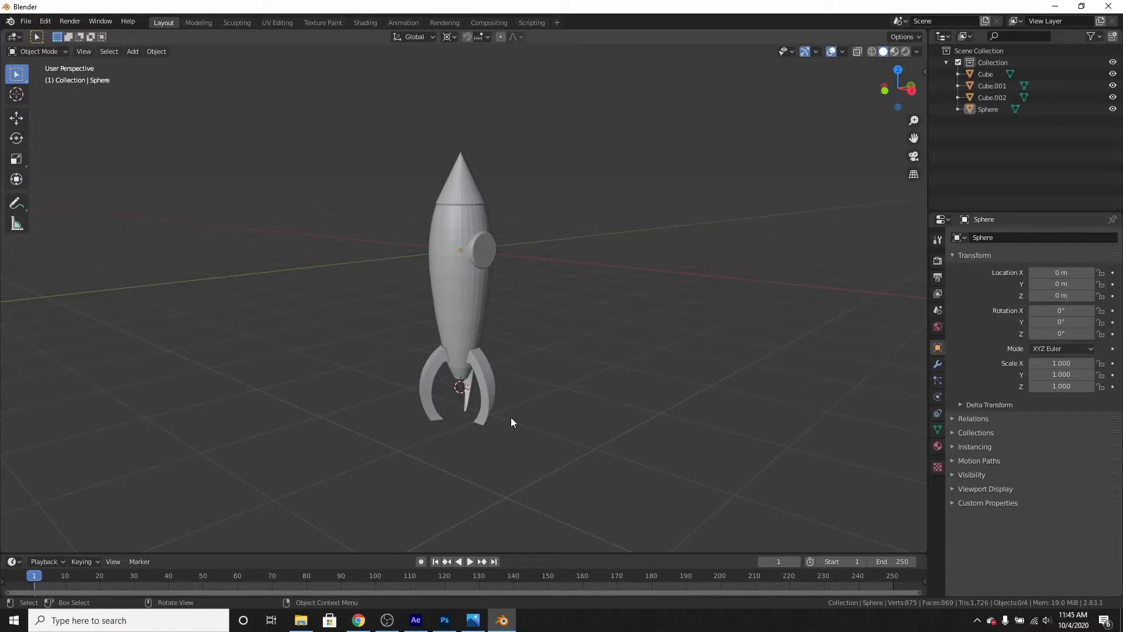
Step: Save the existing rocket scene as untitled.blend in the home folder
left_click(26, 21)
mouse_move(35, 36)
left_click(204, 46)
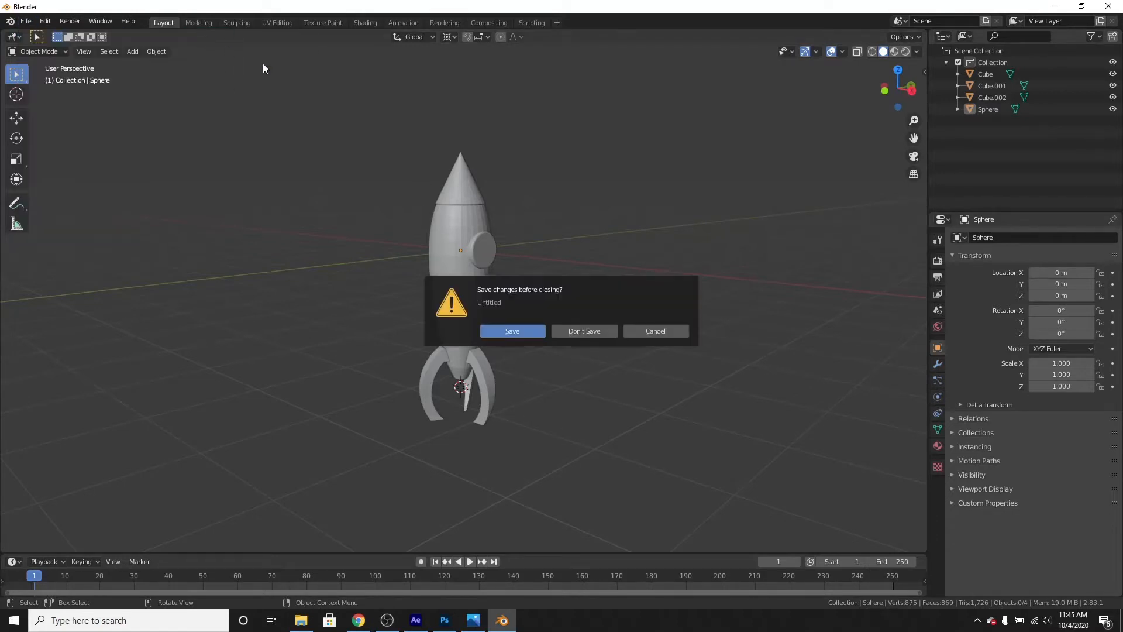
left_click(507, 332)
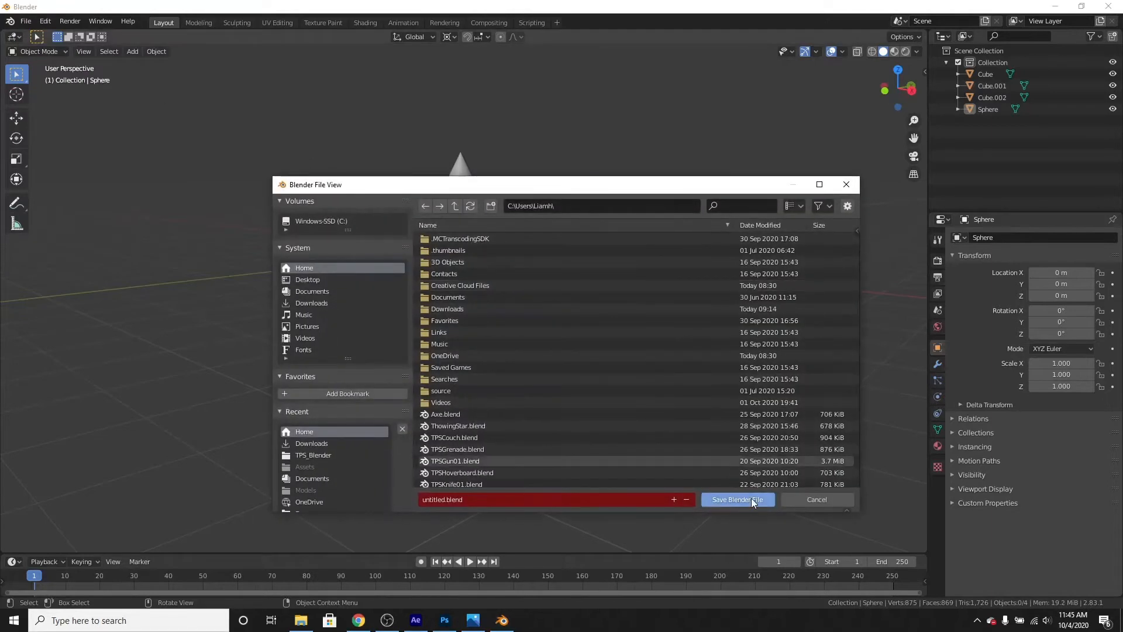
left_click(755, 499)
Step: Start a new file from the General template
left_click(25, 21)
mouse_move(45, 36)
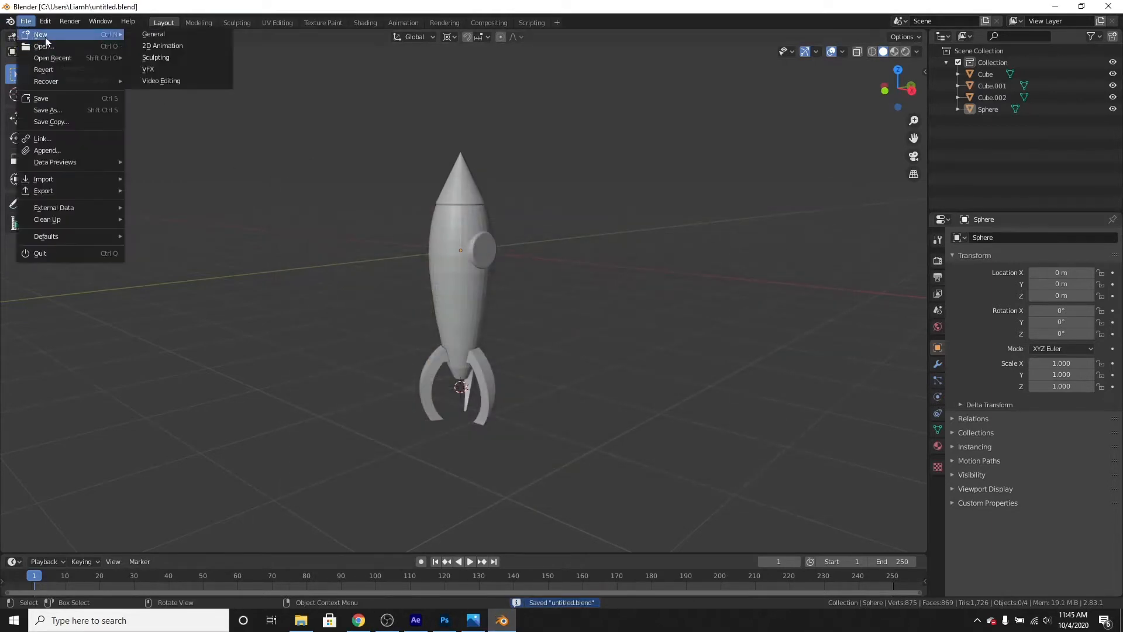
left_click(170, 34)
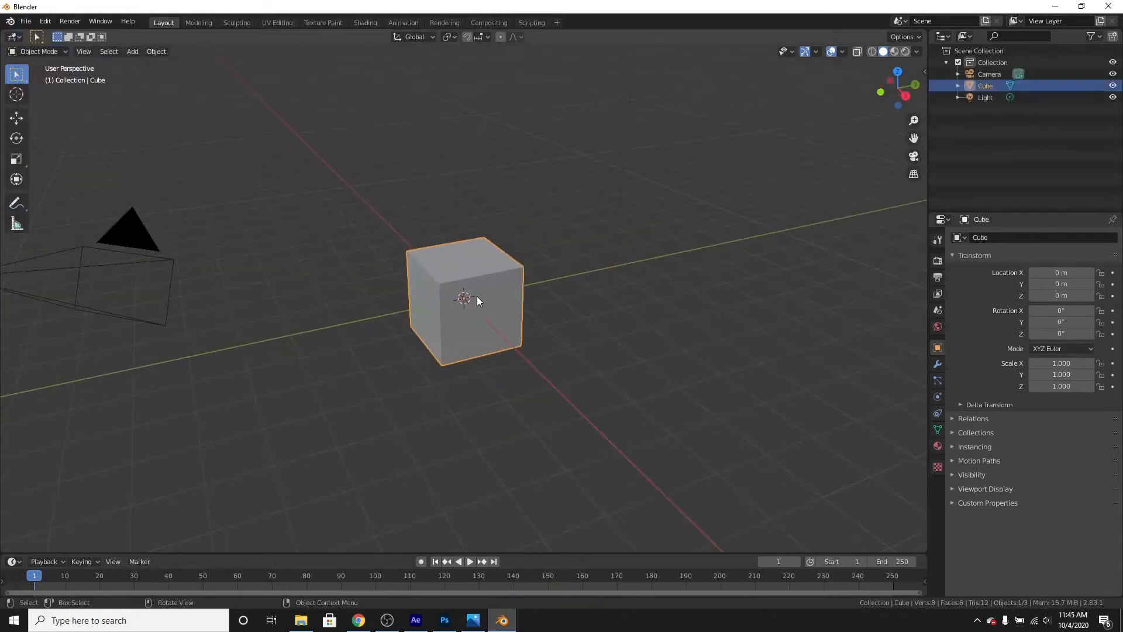
Step: Delete all the default objects from the new scene: the camera, cube and light
left_click_drag(150, 175, 274, 325)
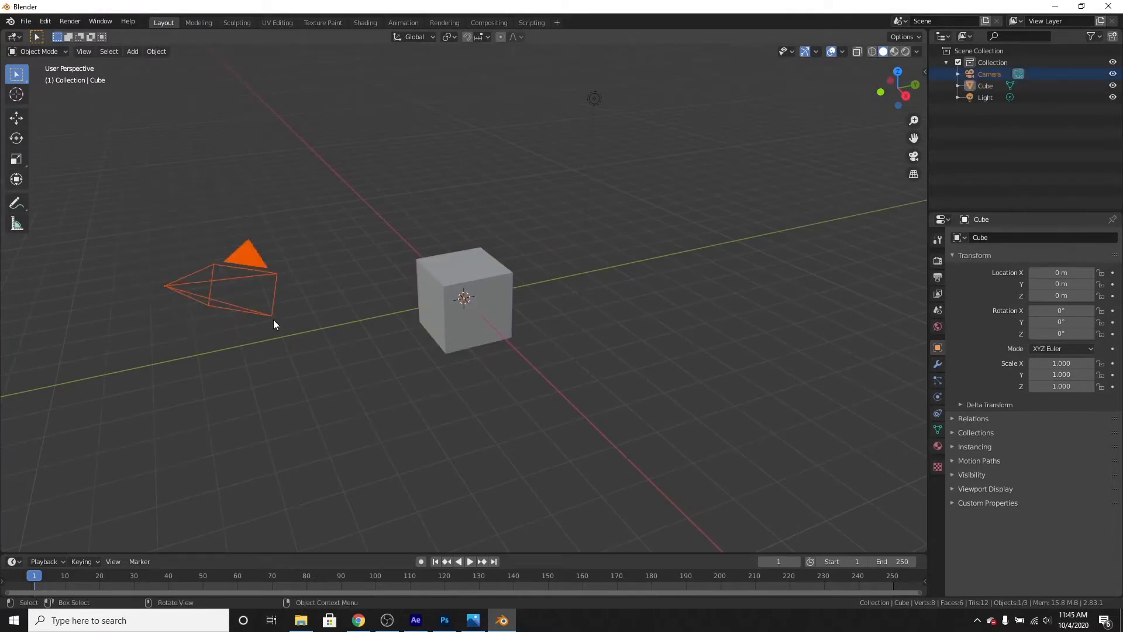
key("a")
left_click(552, 265)
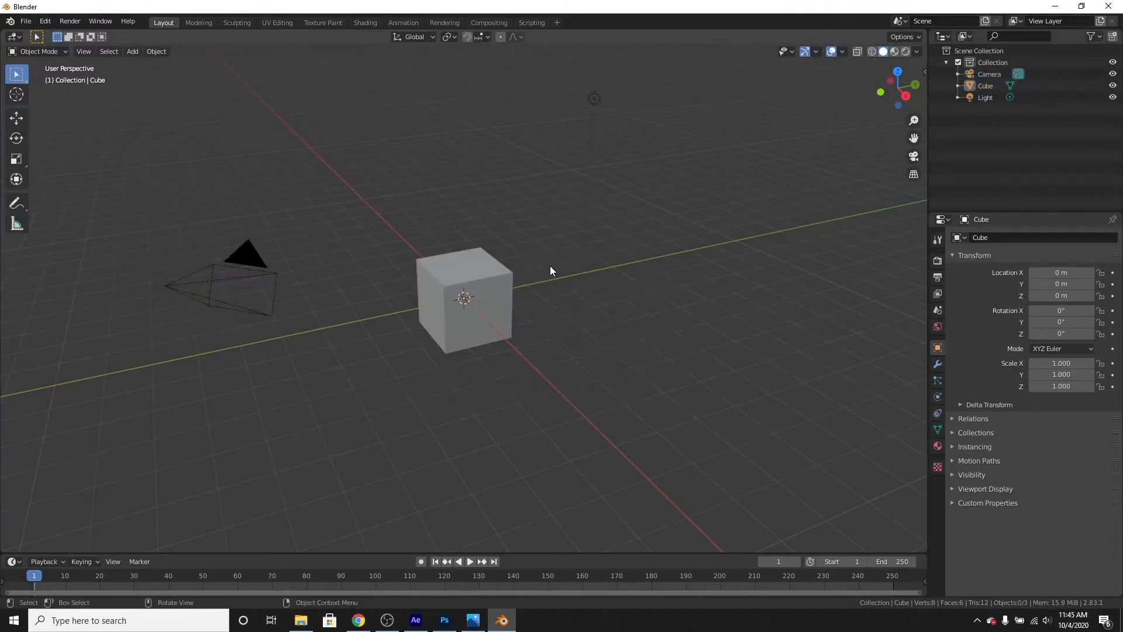
key("a")
left_click(551, 244)
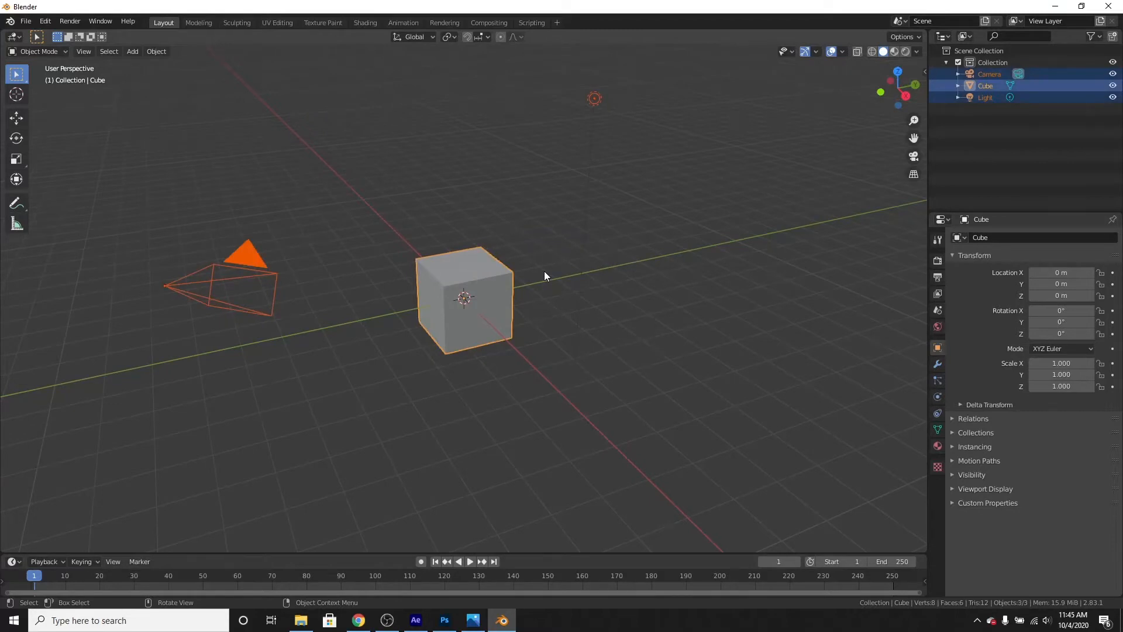
key("Delete")
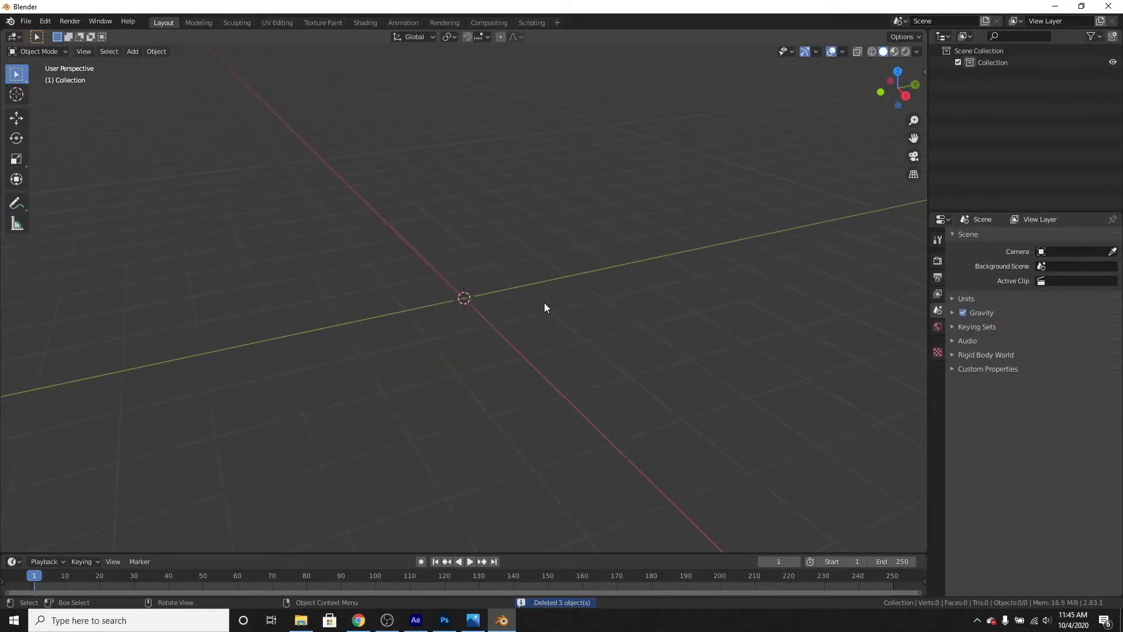
Step: Add a UV sphere mesh at the world origin
key("shift+a")
mouse_move(545, 303)
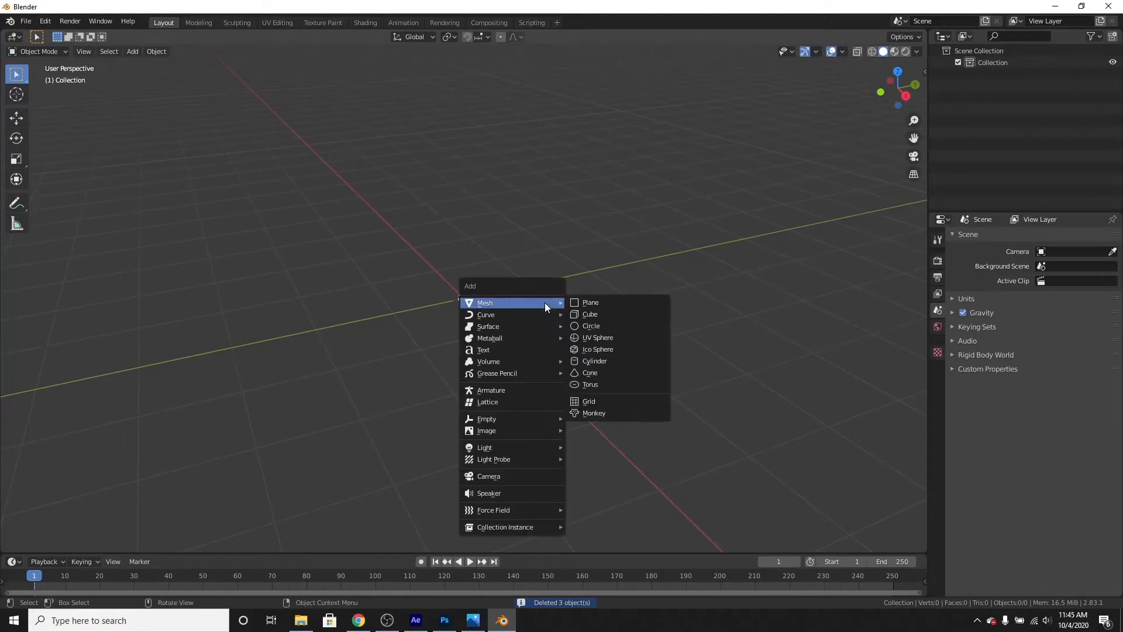
left_click(593, 342)
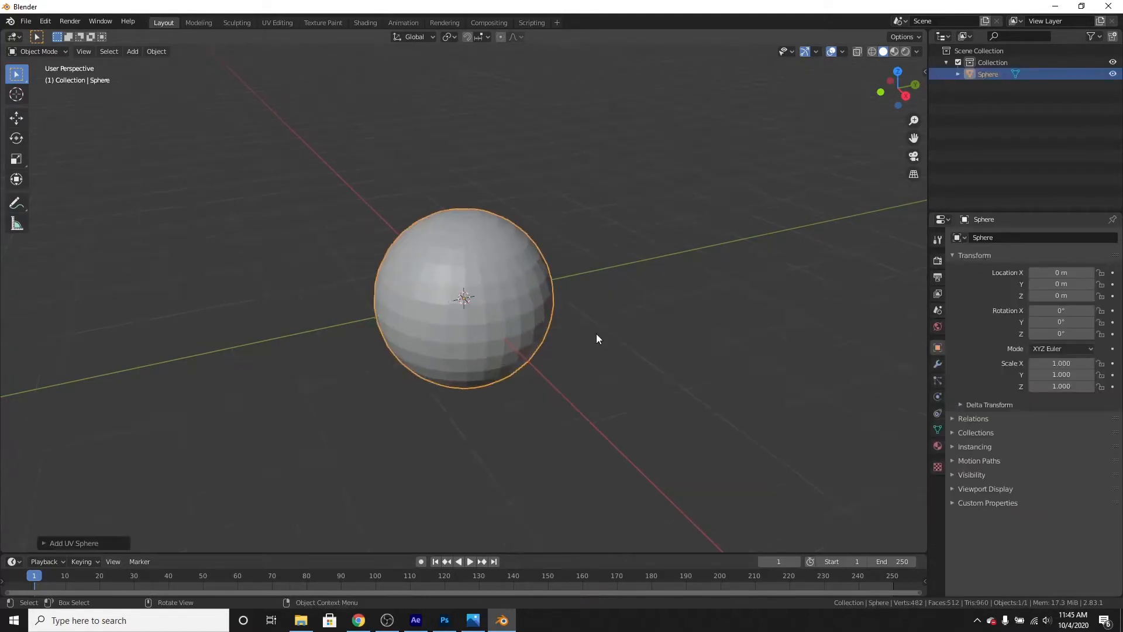
Step: Put the sphere in Edit Mode, select the single vertex at its top pole, and show it from the front
scroll(566, 366, "down", 2)
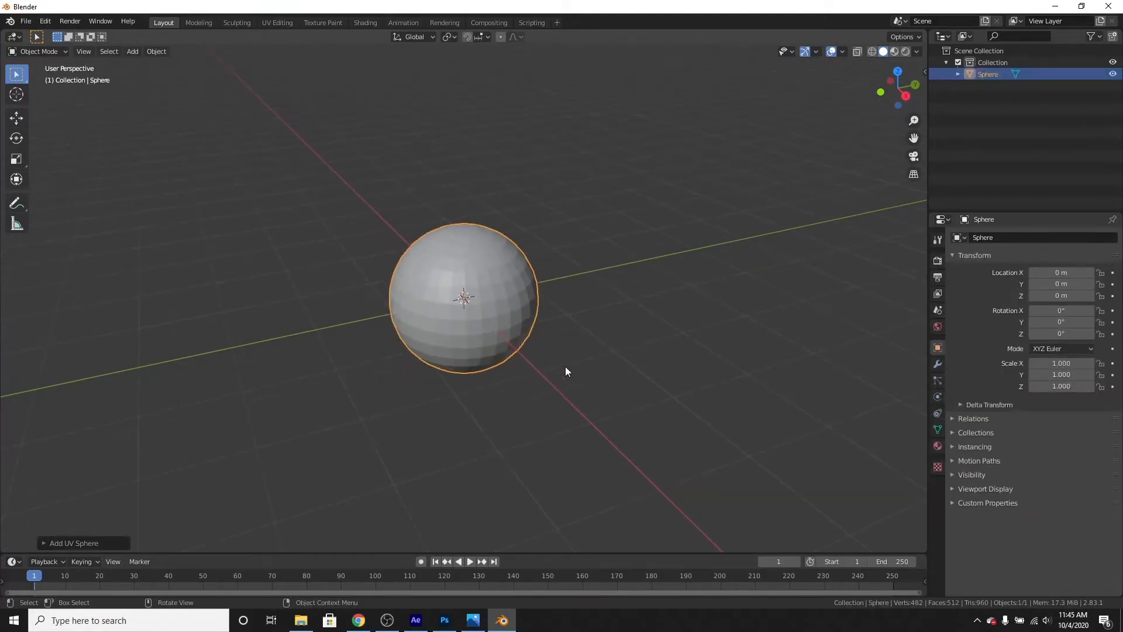
key("KP_1")
scroll(556, 333, "up", 4)
scroll(525, 227, "down", 2)
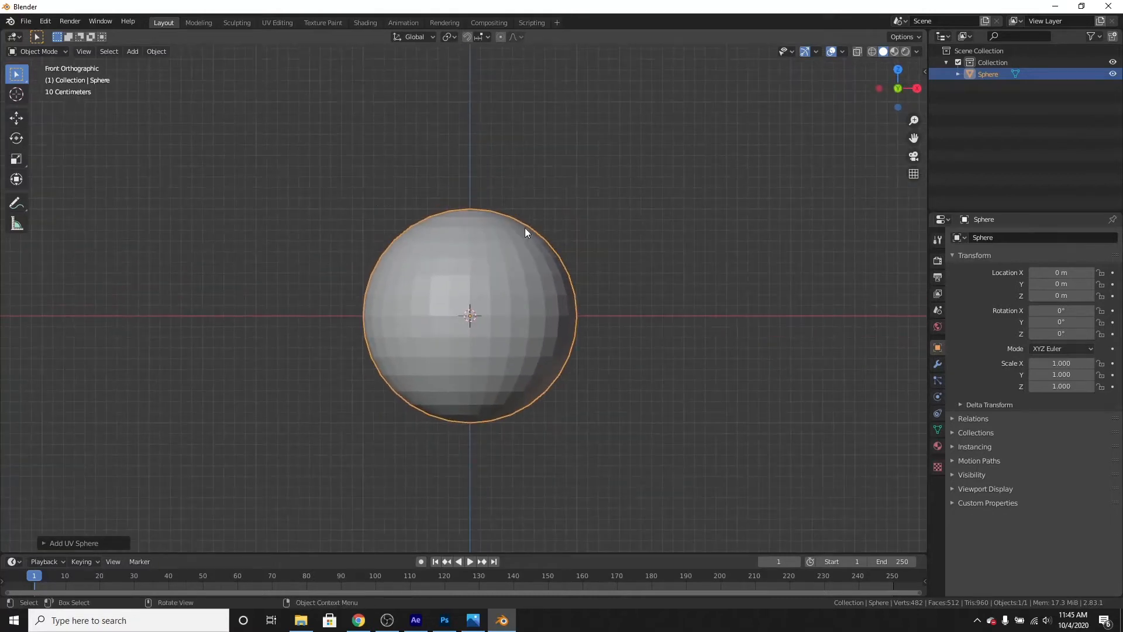
scroll(573, 294, "up", 1)
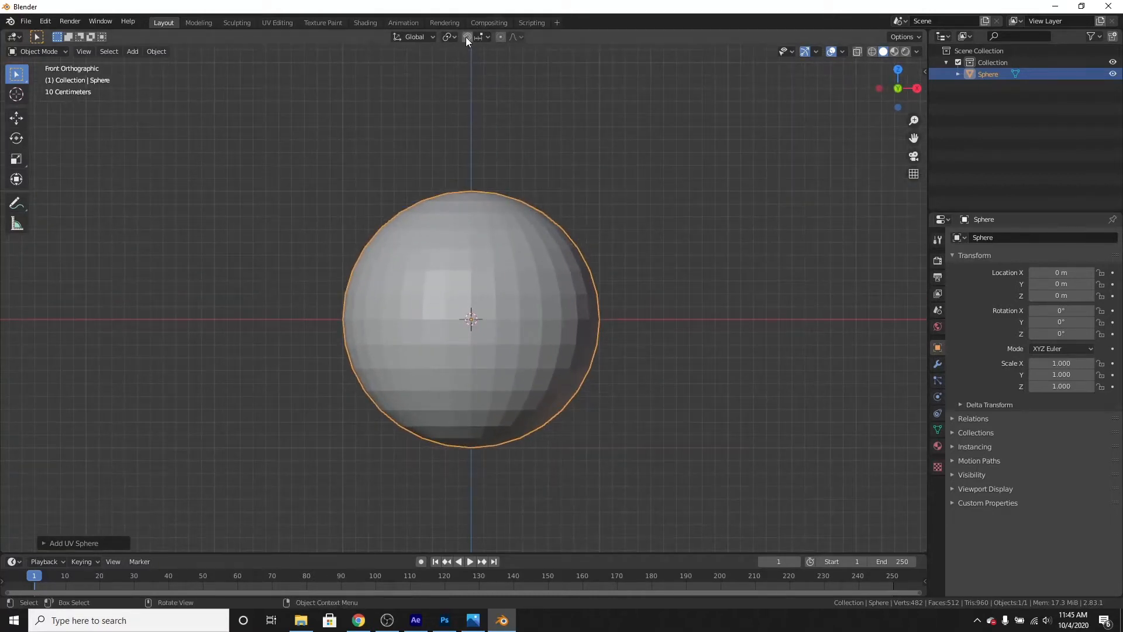
scroll(497, 170, "up", 2)
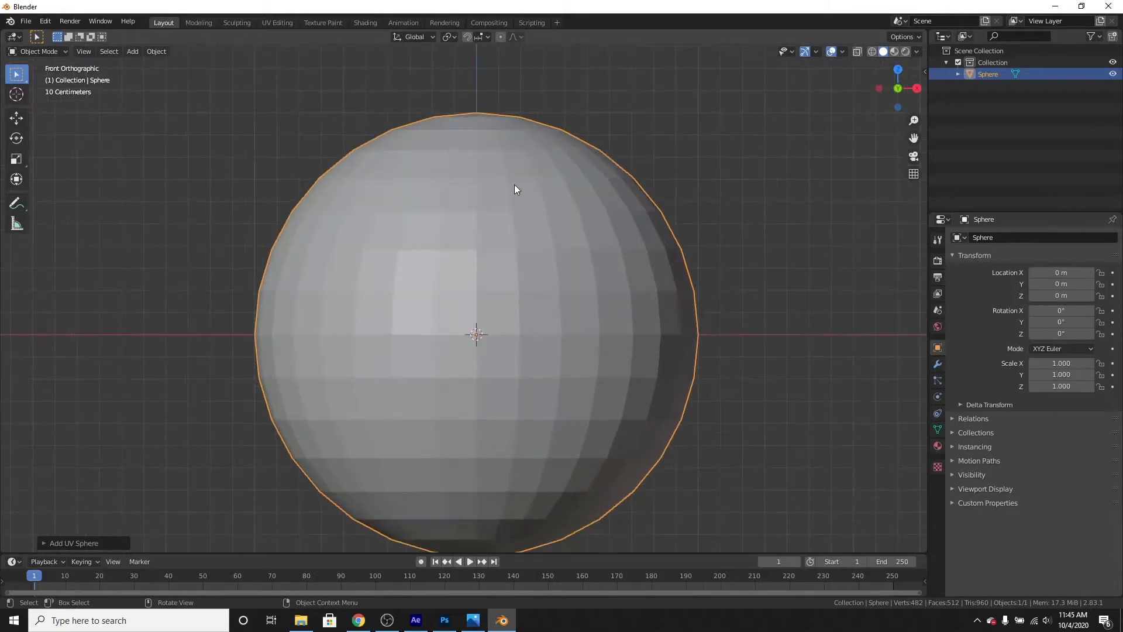
key("Tab")
scroll(515, 188, "down", 1)
scroll(514, 187, "up", 2)
middle_click_drag(515, 187, 515, 230)
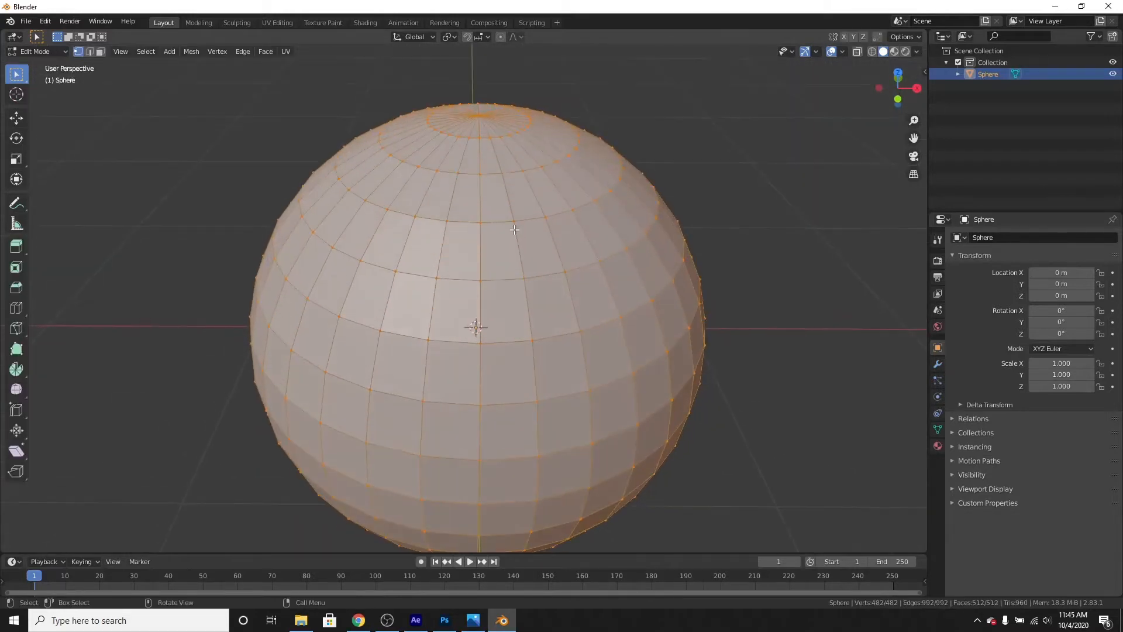
left_click(478, 111)
key("KP_1")
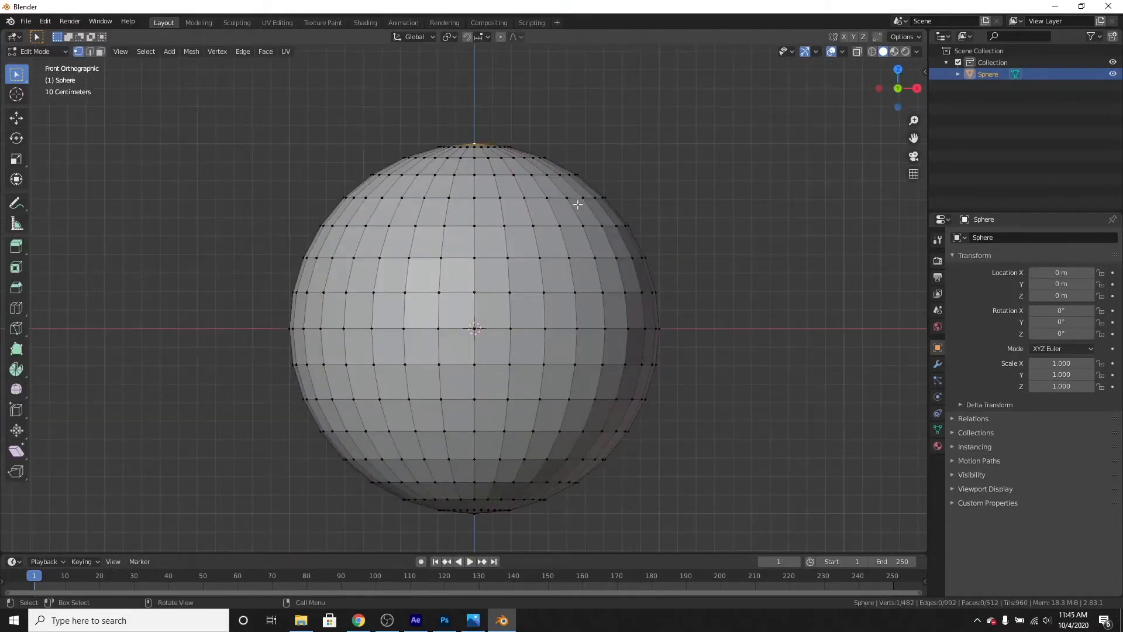
scroll(524, 105, "down", 3)
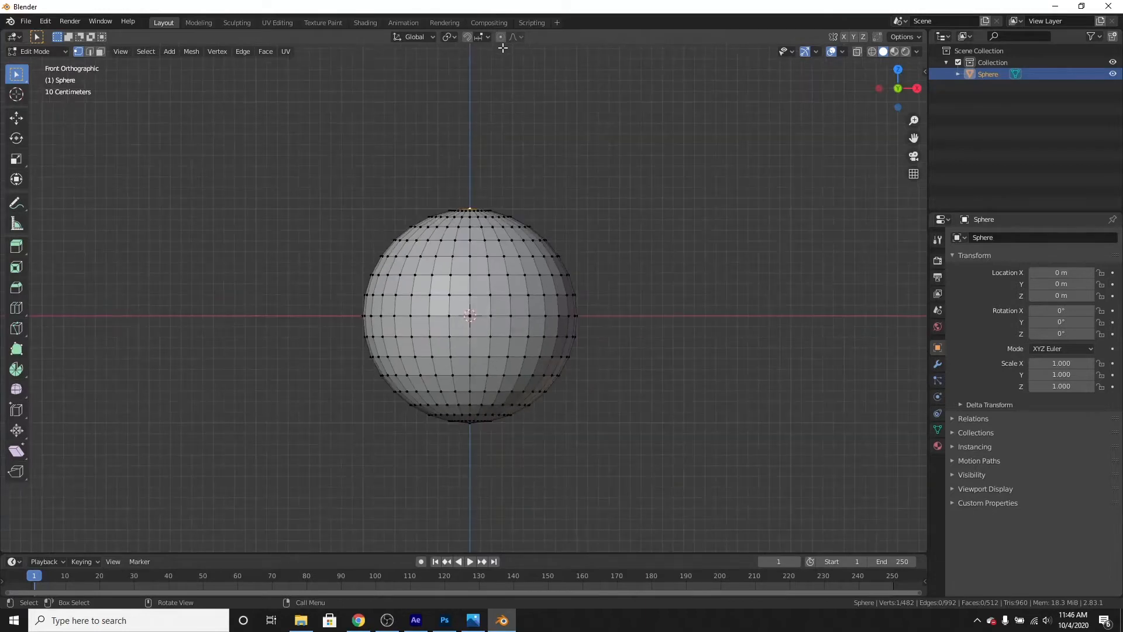
Step: Enable proportional editing and raise the top vertex about 1.8 m along Z with a proportional size of 1.61
left_click(501, 37)
scroll(603, 233, "down", 2)
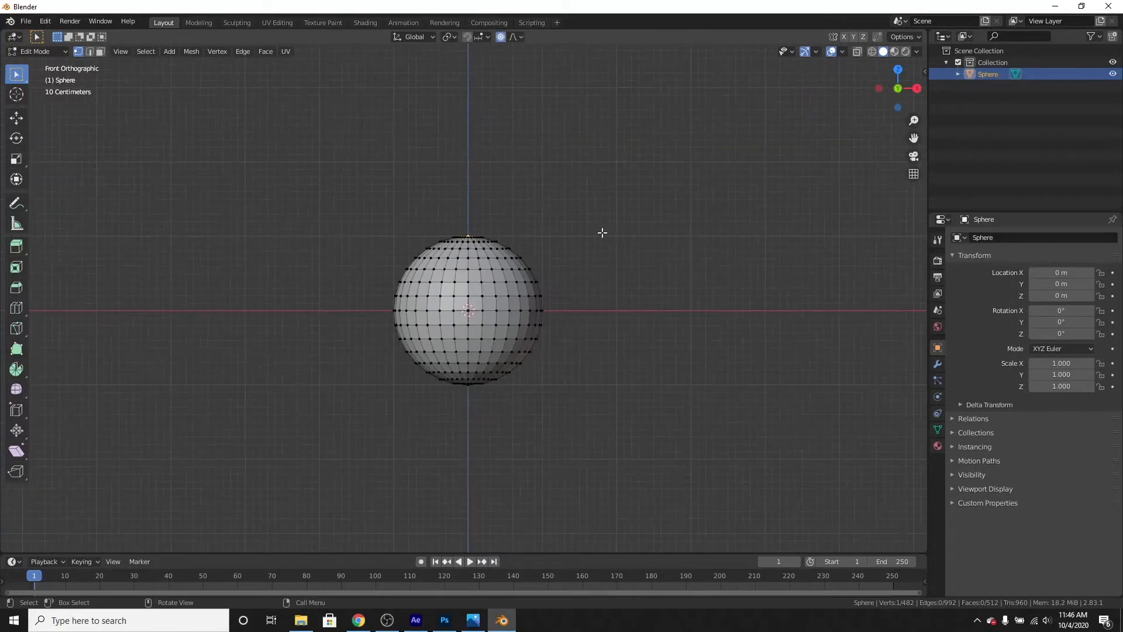
scroll(602, 233, "down", 1)
key("g")
key("z")
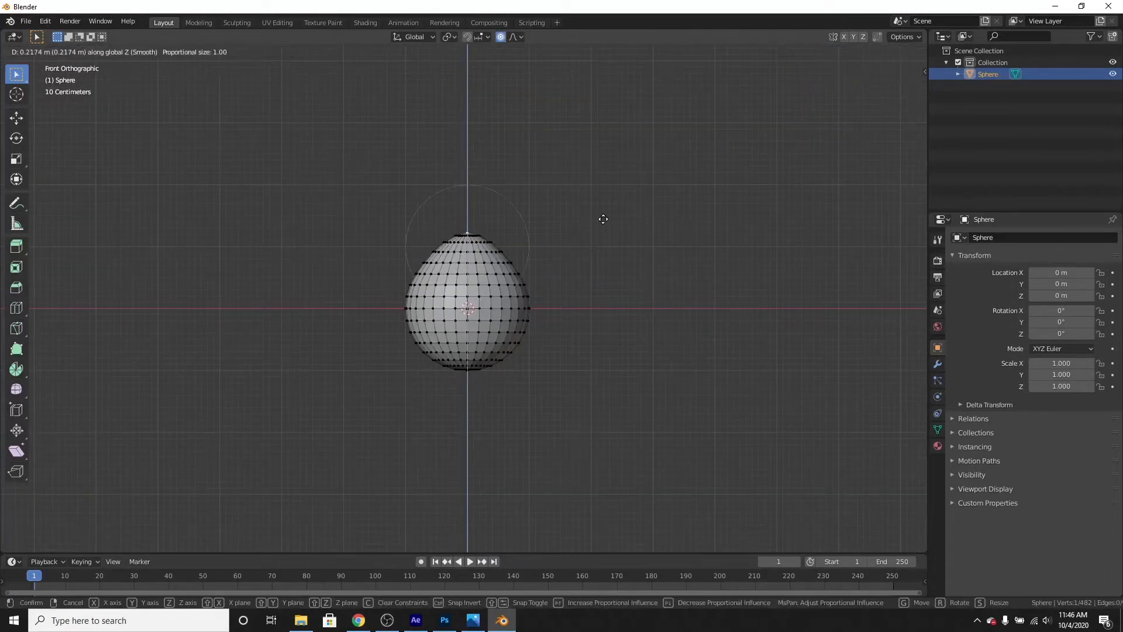
scroll(618, 167, "down", 6)
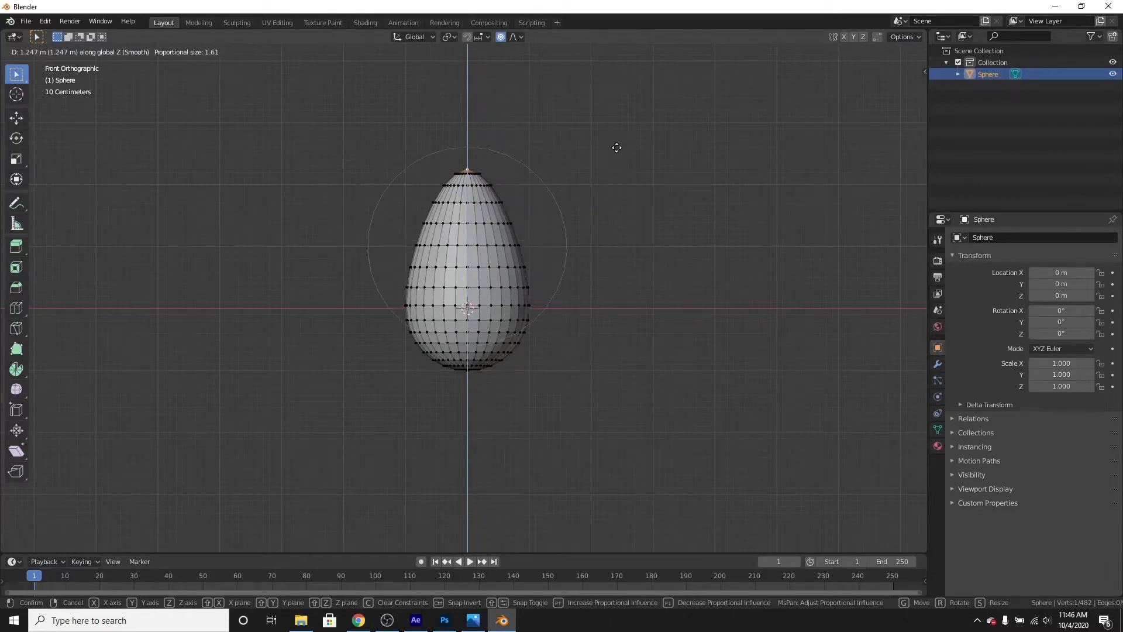
scroll(621, 120, "down", 4)
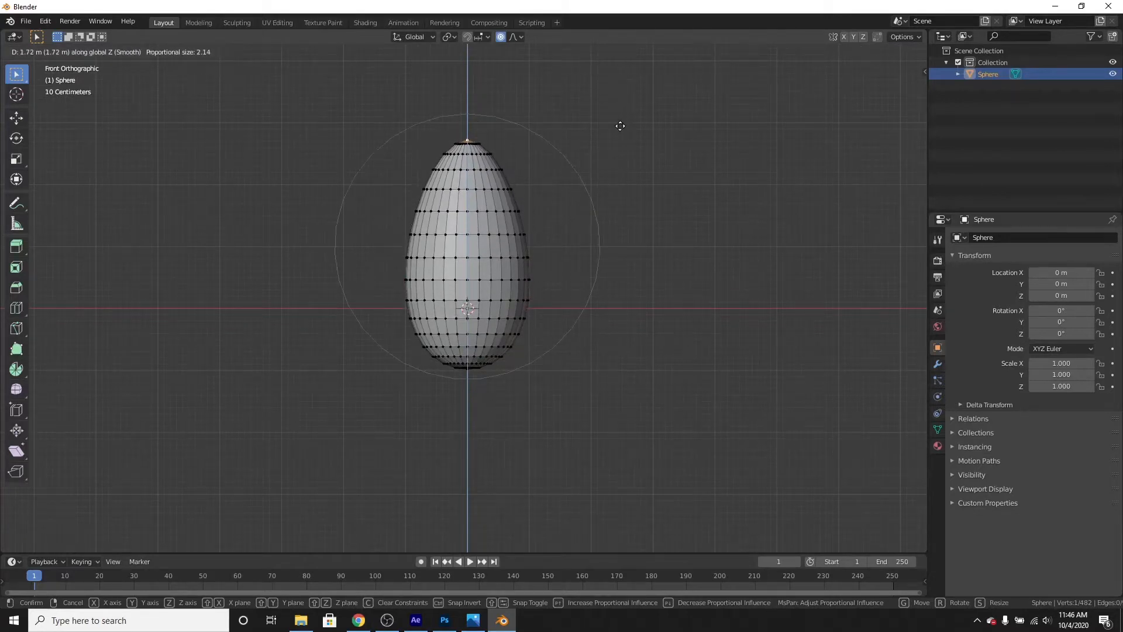
scroll(620, 125, "up", 5)
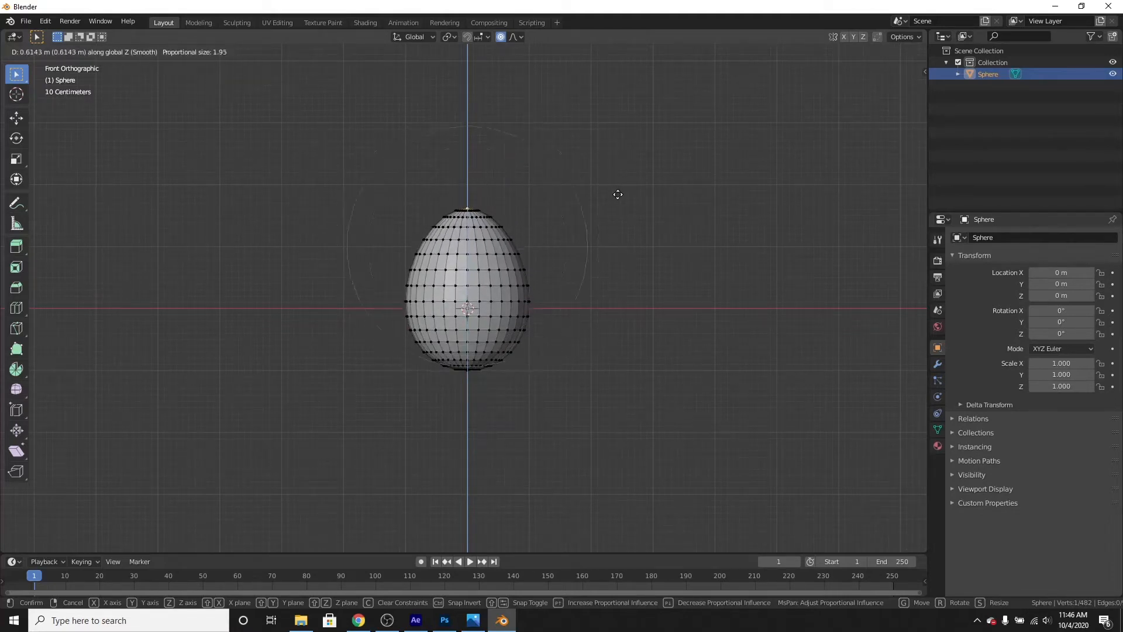
scroll(629, 115, "down", 1)
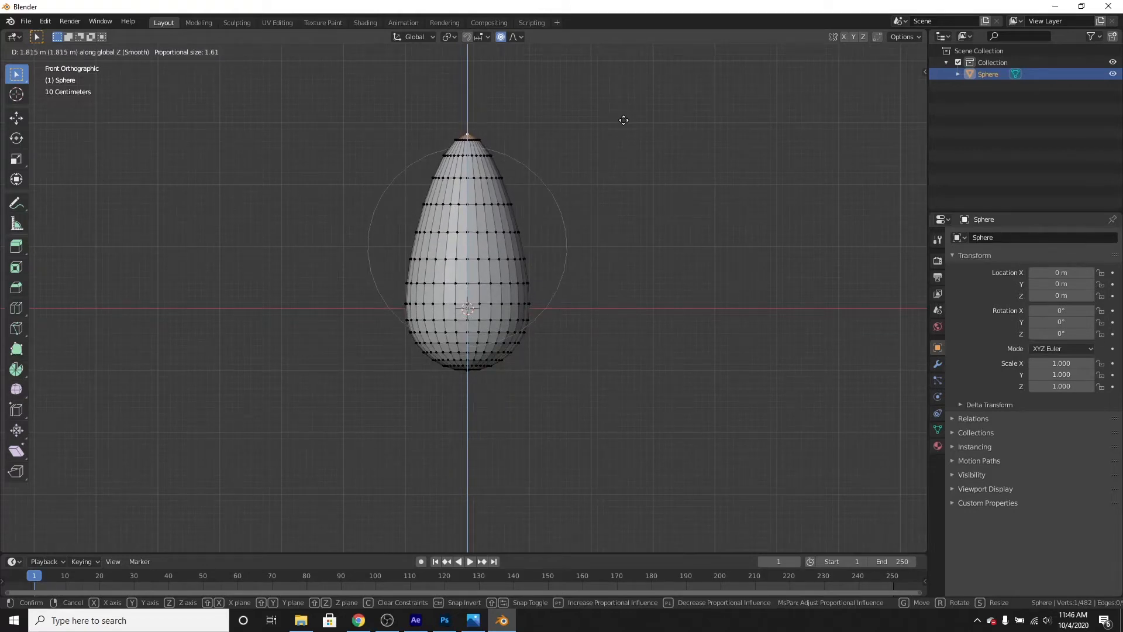
left_click(622, 118)
Step: Pull the sphere's bottom pole vertex down a little over 2.5 m along Z with proportional size 1.95, and return to Object Mode
scroll(583, 318, "up", 1)
scroll(583, 319, "up", 1)
middle_click_drag(583, 319, 573, 186, "shift")
scroll(498, 279, "up", 4)
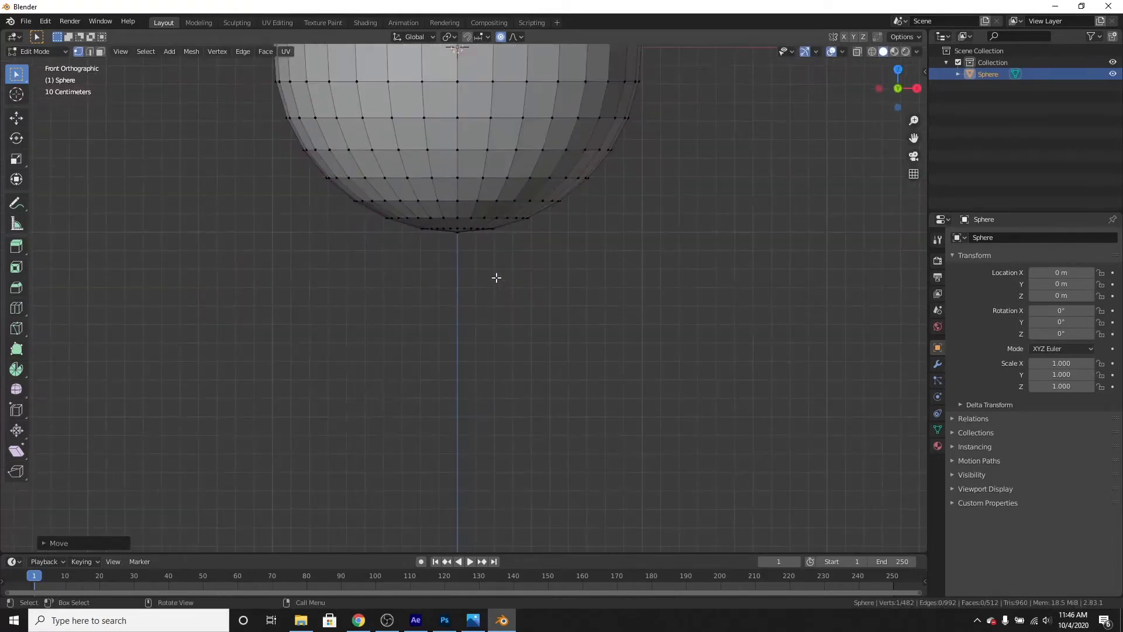
scroll(481, 267, "down", 2)
scroll(502, 263, "down", 4)
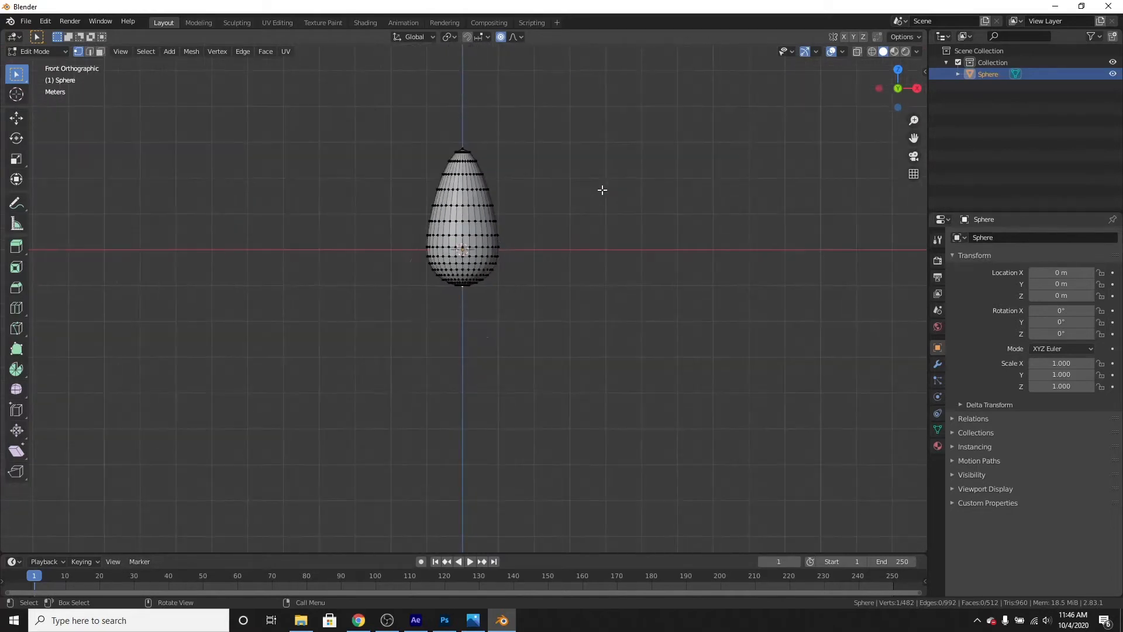
key("g")
key("z")
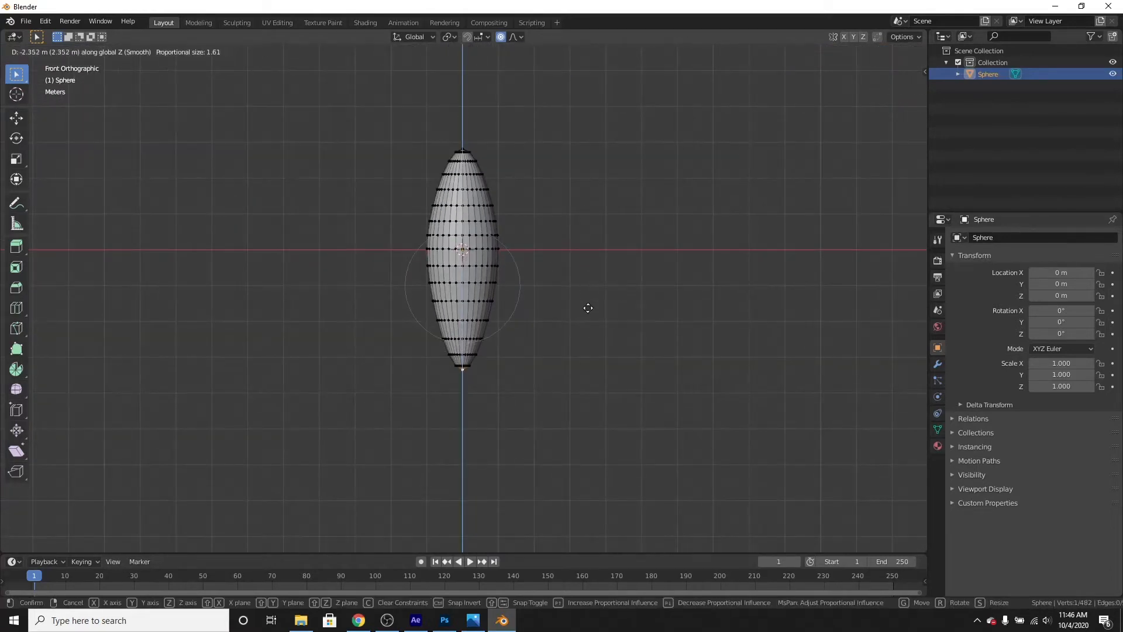
scroll(591, 308, "down", 2)
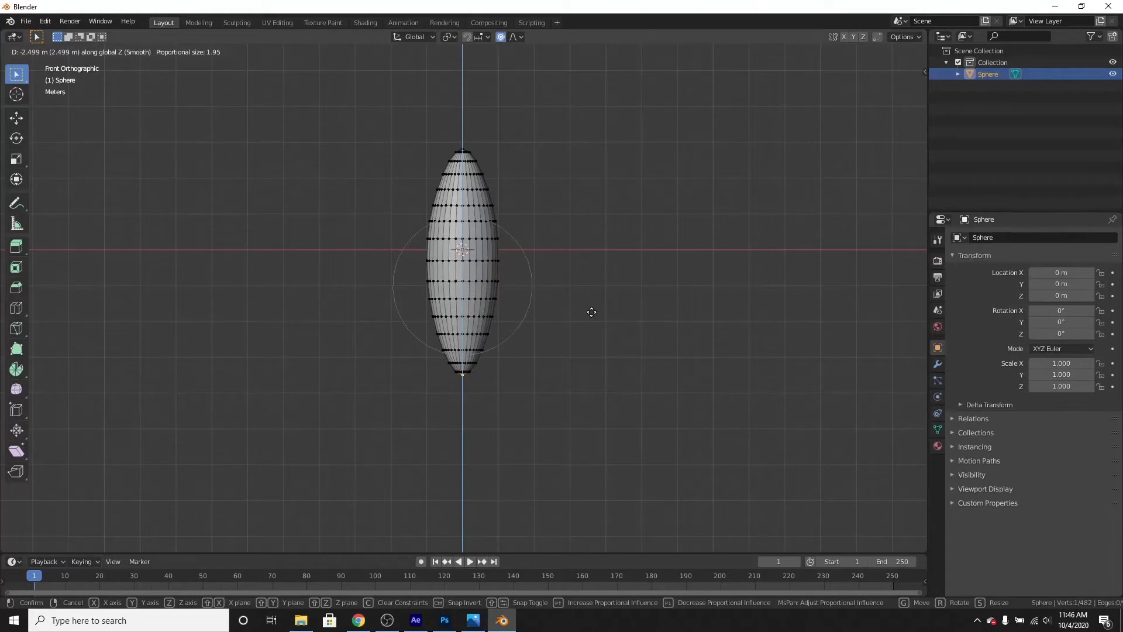
left_click(591, 320)
scroll(591, 316, "up", 6)
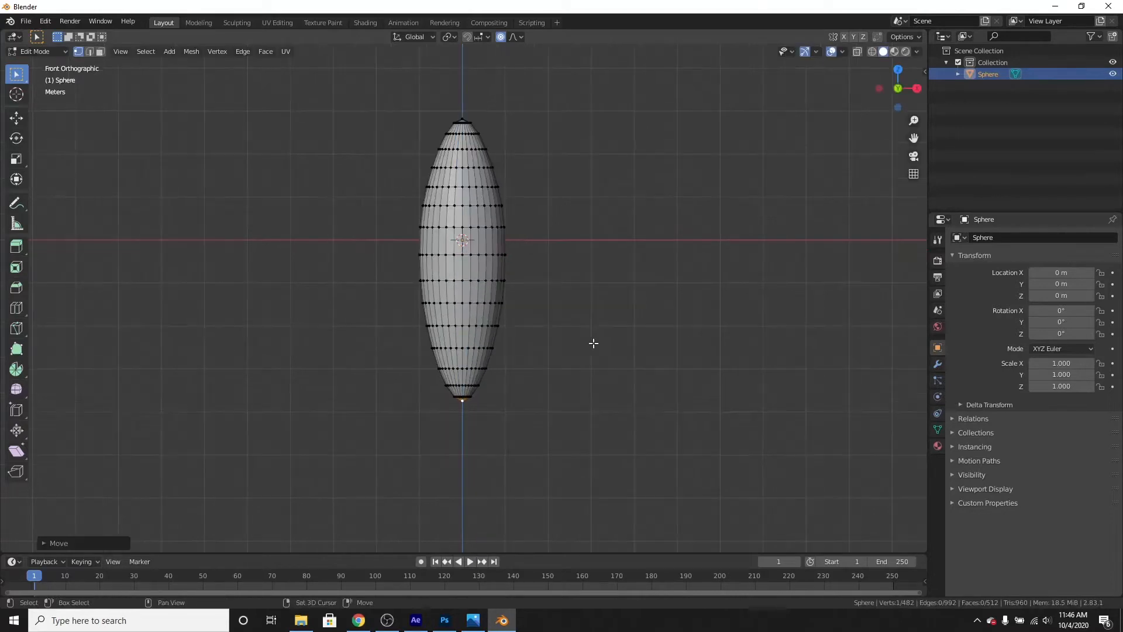
scroll(579, 316, "down", 3)
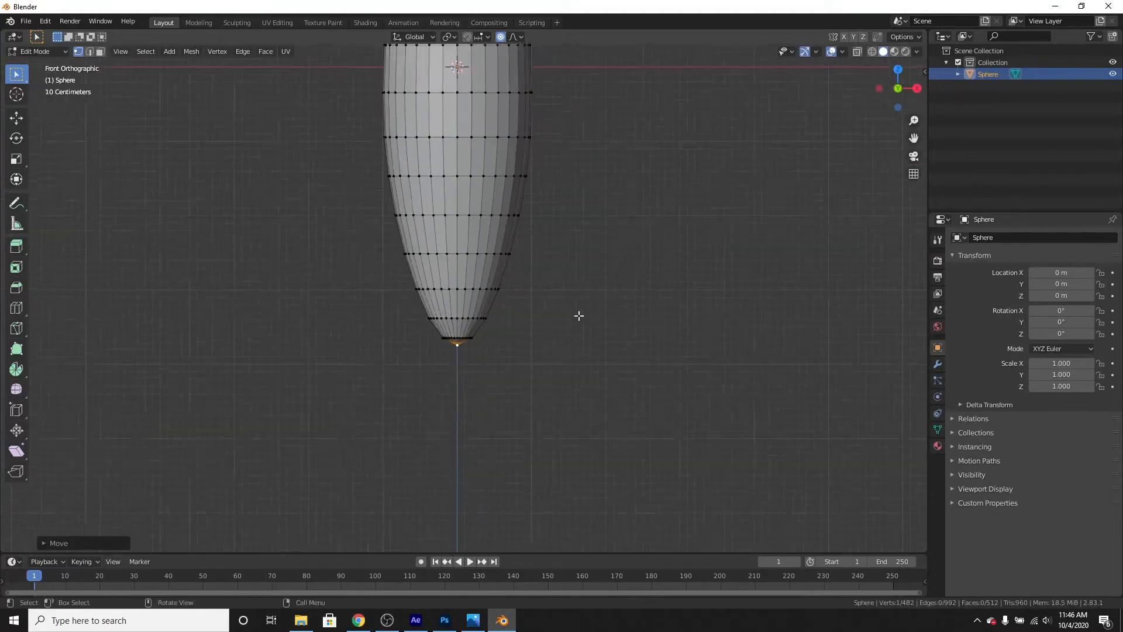
key("Tab")
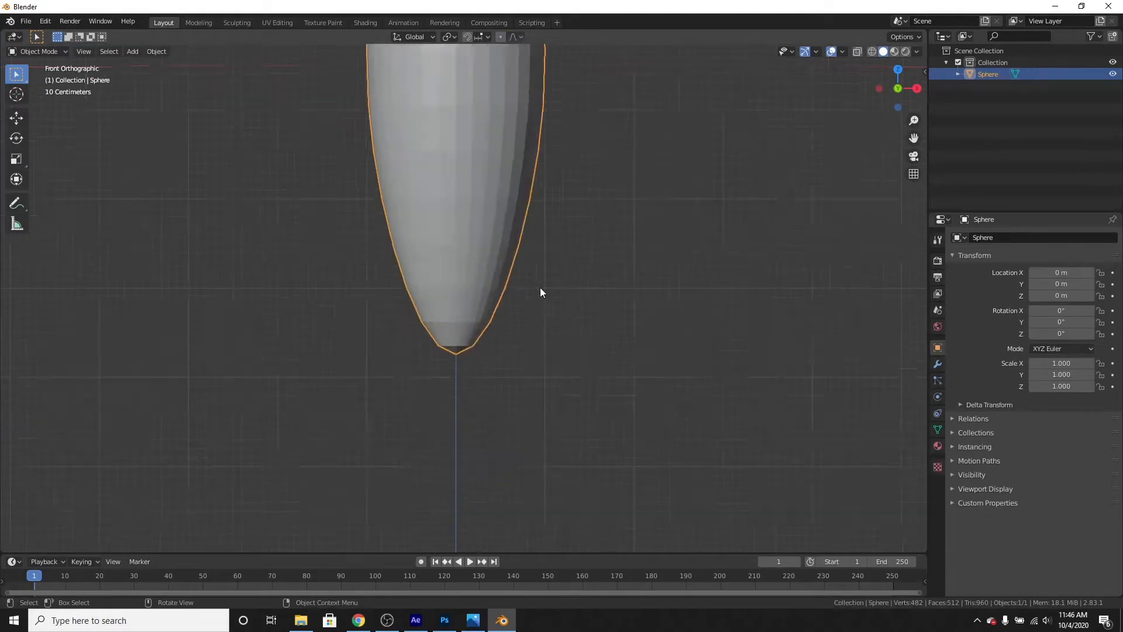
Step: Add a cube mesh and move it down about 2.42 m along Z onto the lower part of the rocket body
scroll(546, 340, "up", 2)
scroll(546, 340, "down", 2)
key("shift+a")
mouse_move(546, 340)
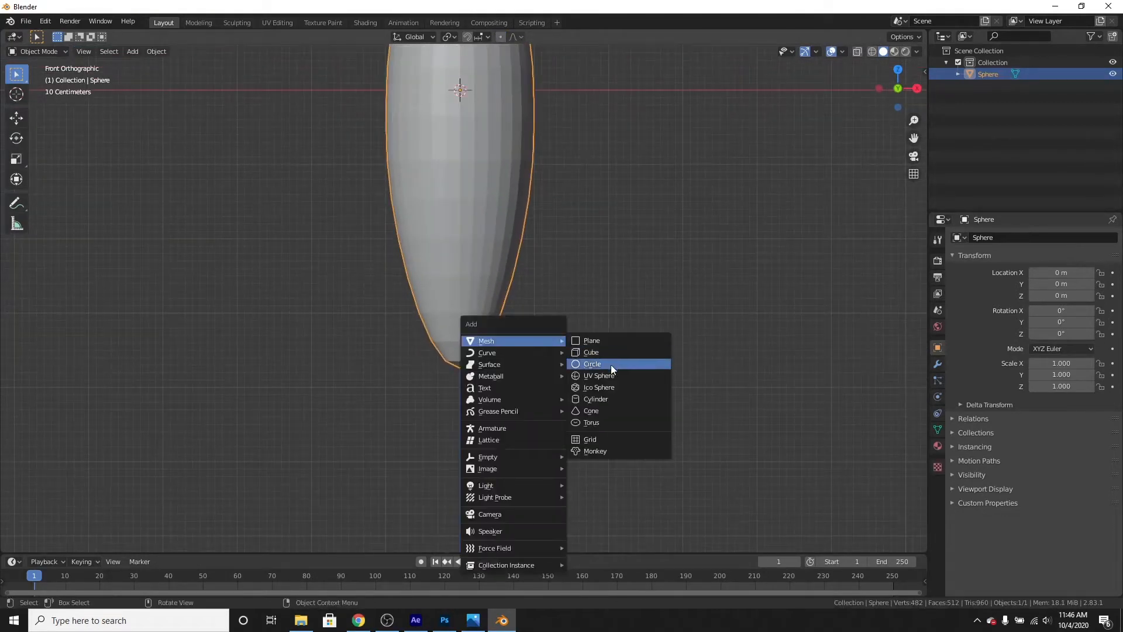
left_click(608, 349)
scroll(605, 328, "down", 2)
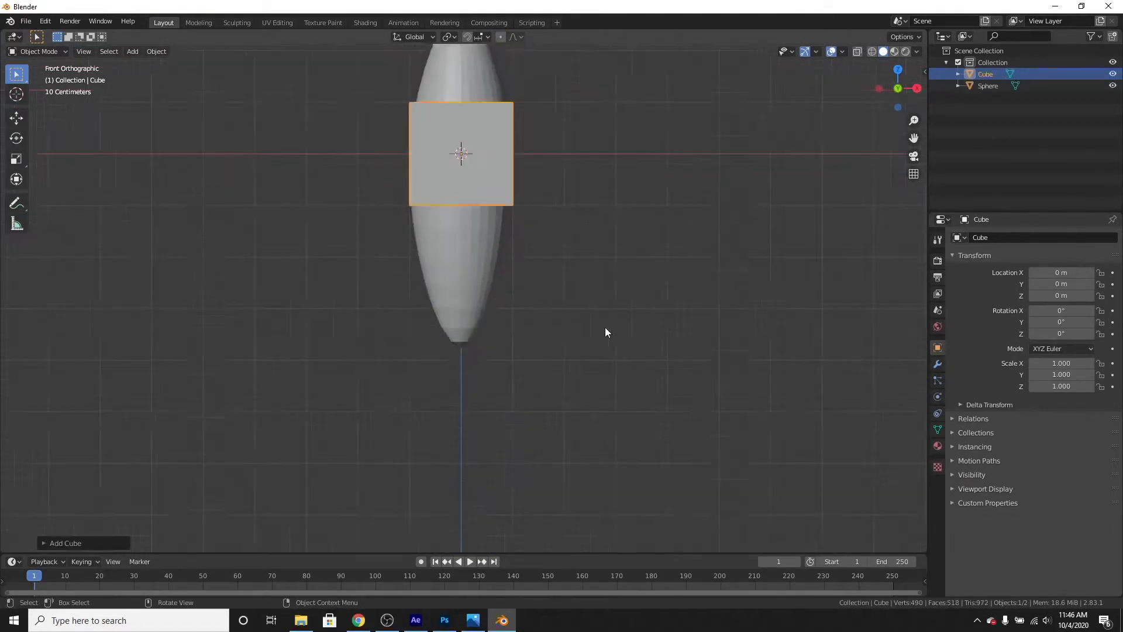
middle_click_drag(542, 145, 539, 244, "shift")
key("g")
key("z")
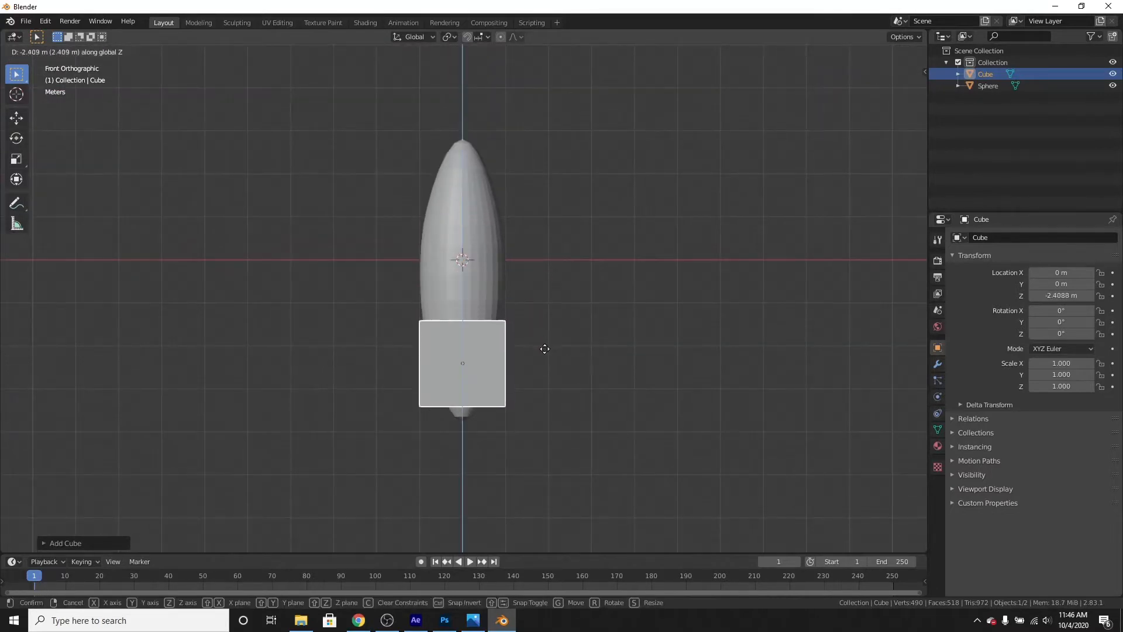
left_click(542, 352)
Step: Scale the cube down uniformly to about 0.37 of its size
scroll(596, 366, "up", 4)
middle_click_drag(666, 446, 657, 370, "shift")
key("s")
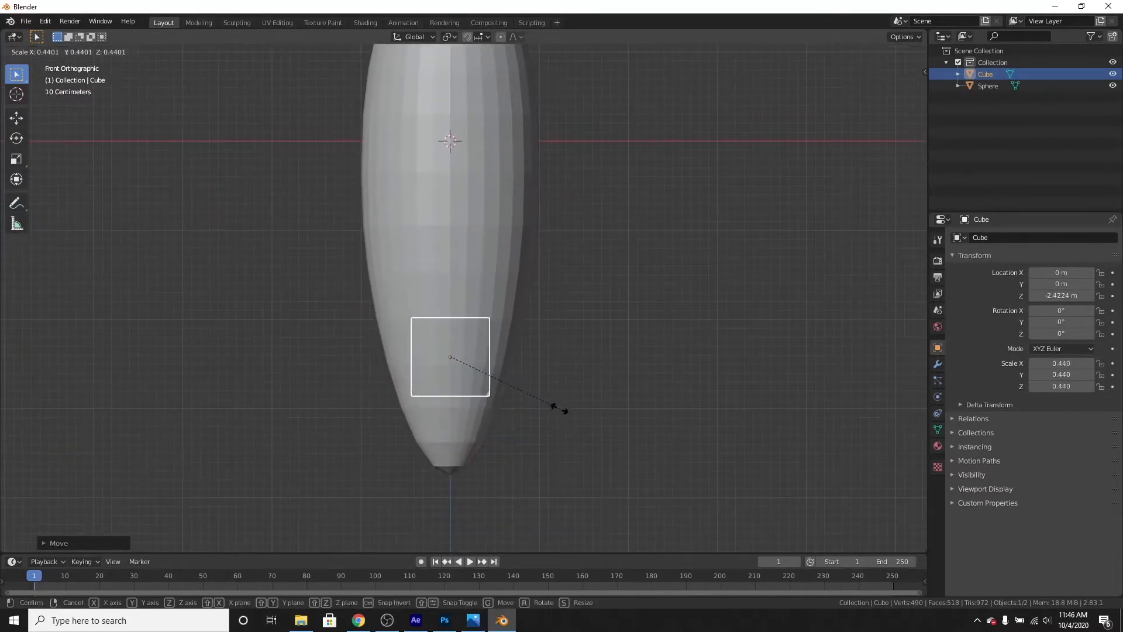
left_click(532, 404)
scroll(550, 351, "up", 3)
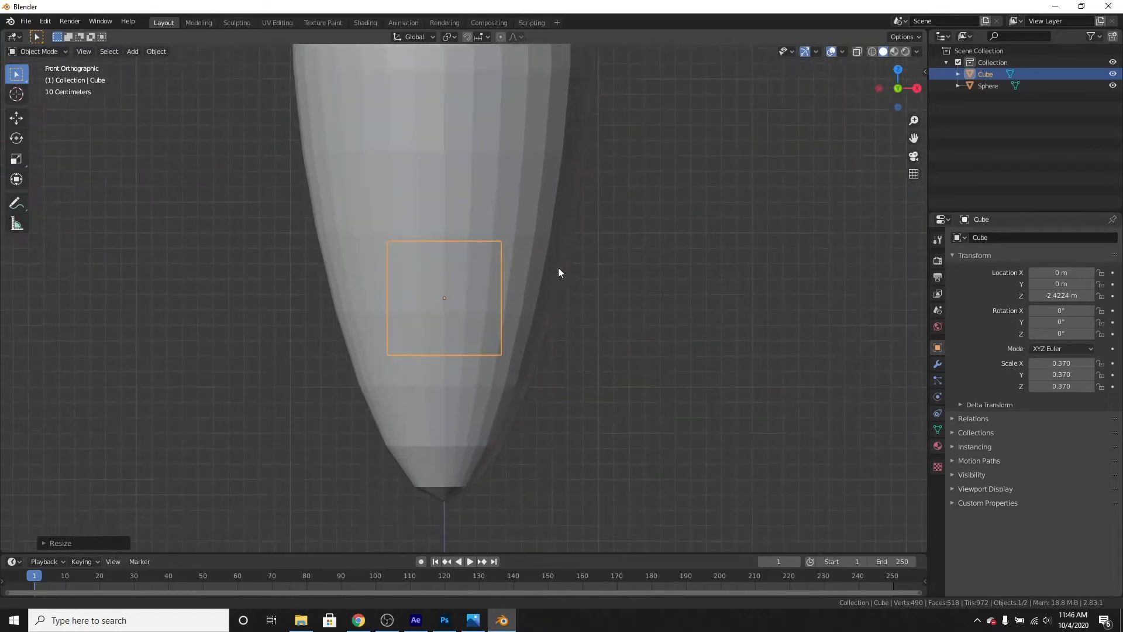
Step: Scale the cube down uniformly to about 0.282 and move it about 0.54 m along X into the body's side
scroll(634, 360, "down", 2)
key("s")
left_click(591, 343)
key("g")
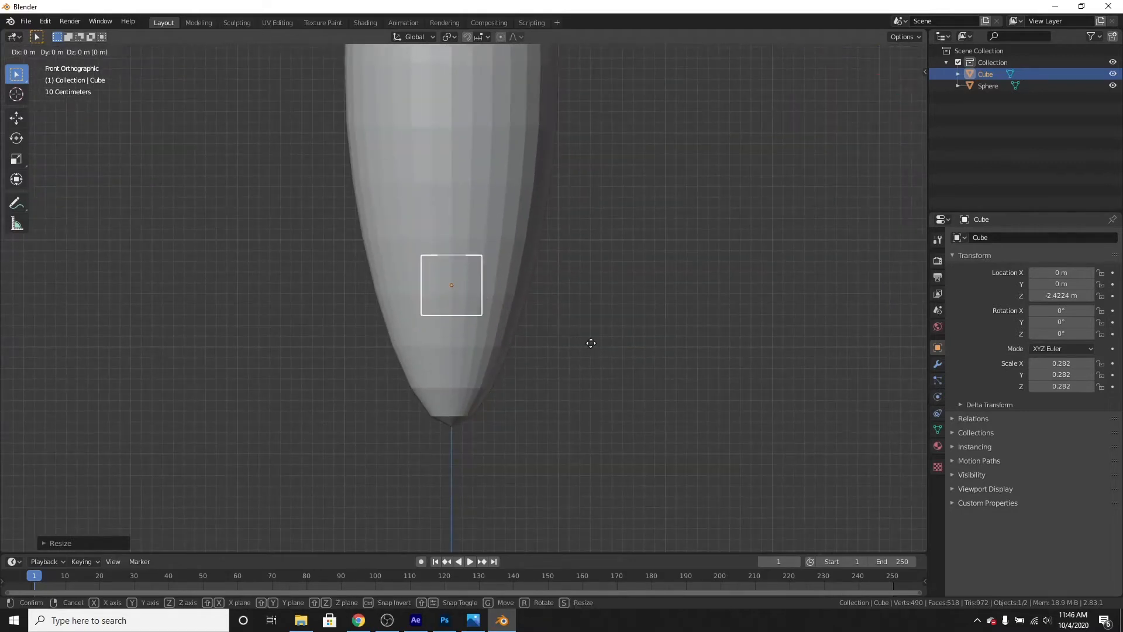
key("x")
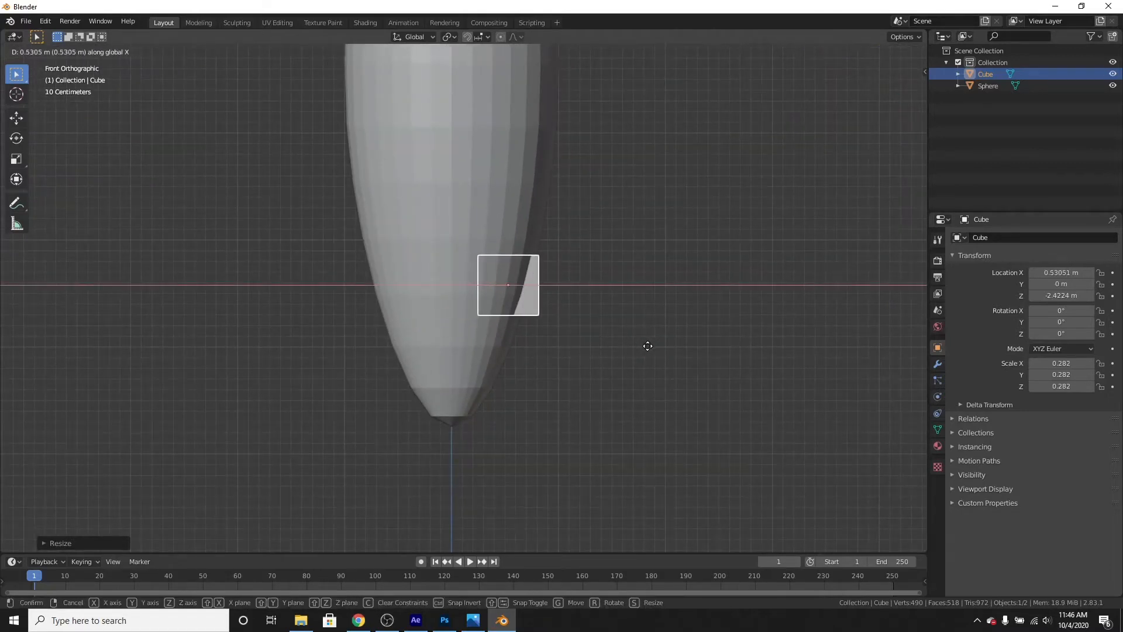
left_click(649, 346)
scroll(625, 326, "up", 3)
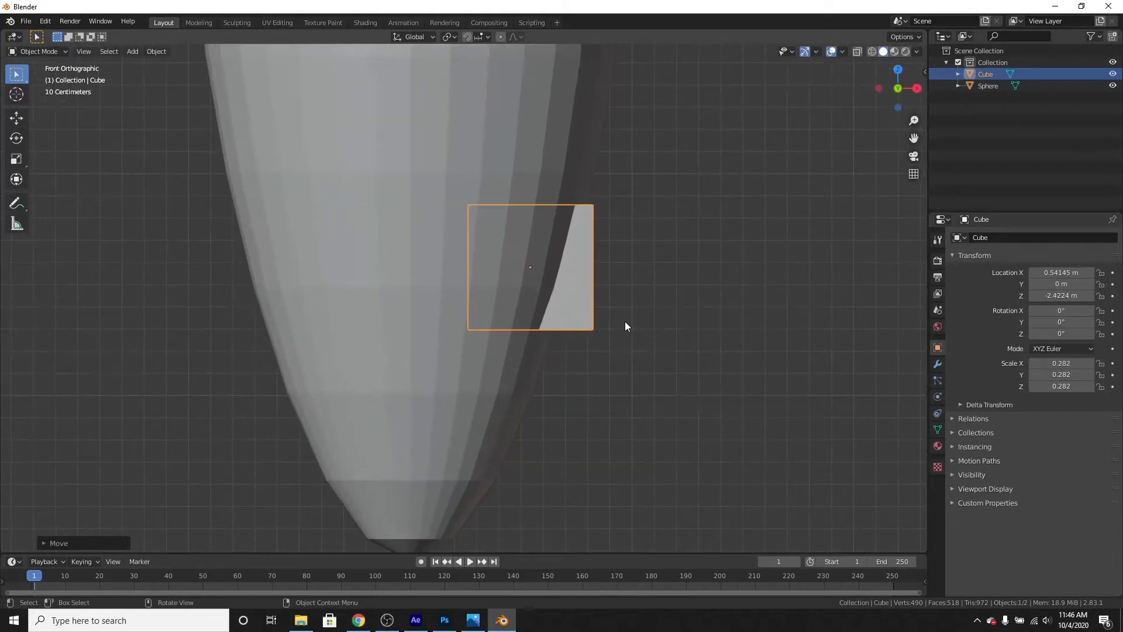
Step: Enter Edit Mode on the cube, switch to face selection and select its outward-facing side face
middle_click_drag(625, 326, 567, 316)
key("Tab")
scroll(567, 316, "up", 1)
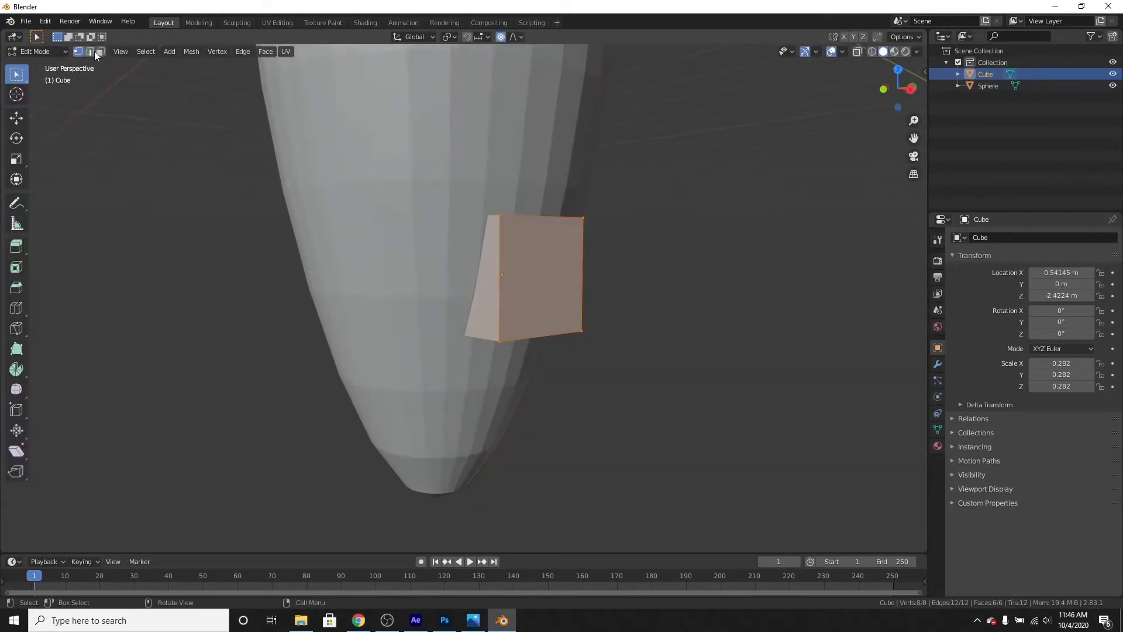
left_click(99, 52)
left_click(523, 264)
middle_click_drag(524, 263, 568, 311)
Step: In front view, place the 3D cursor near the Z axis below the rocket's tip, at about Z -4.97 m
key("KP_1")
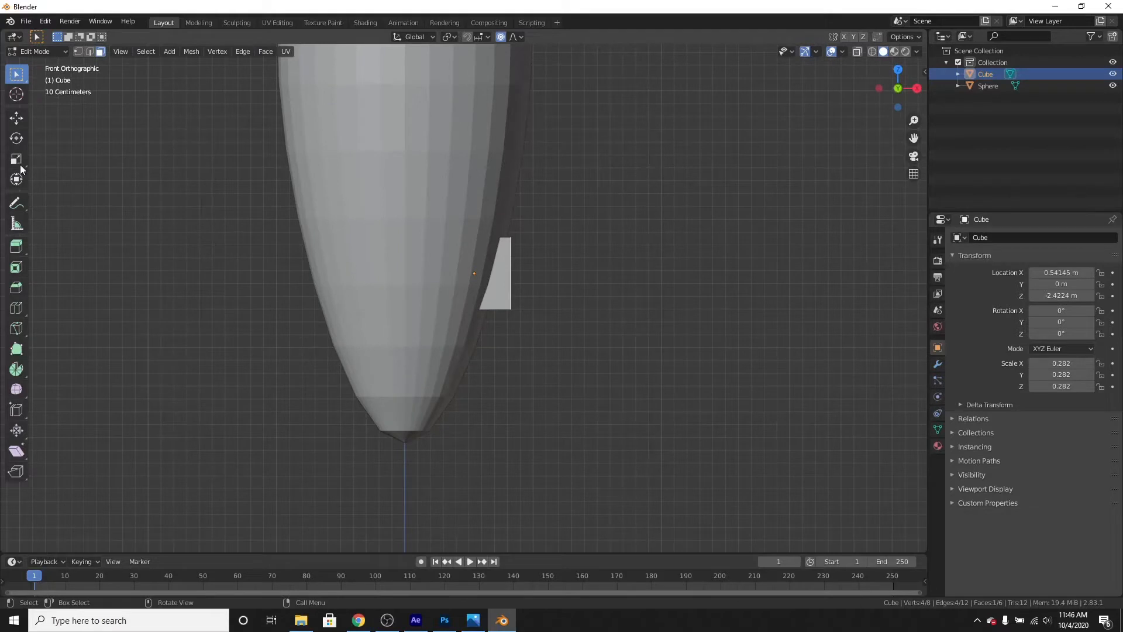
left_click(15, 94)
scroll(447, 459, "down", 3)
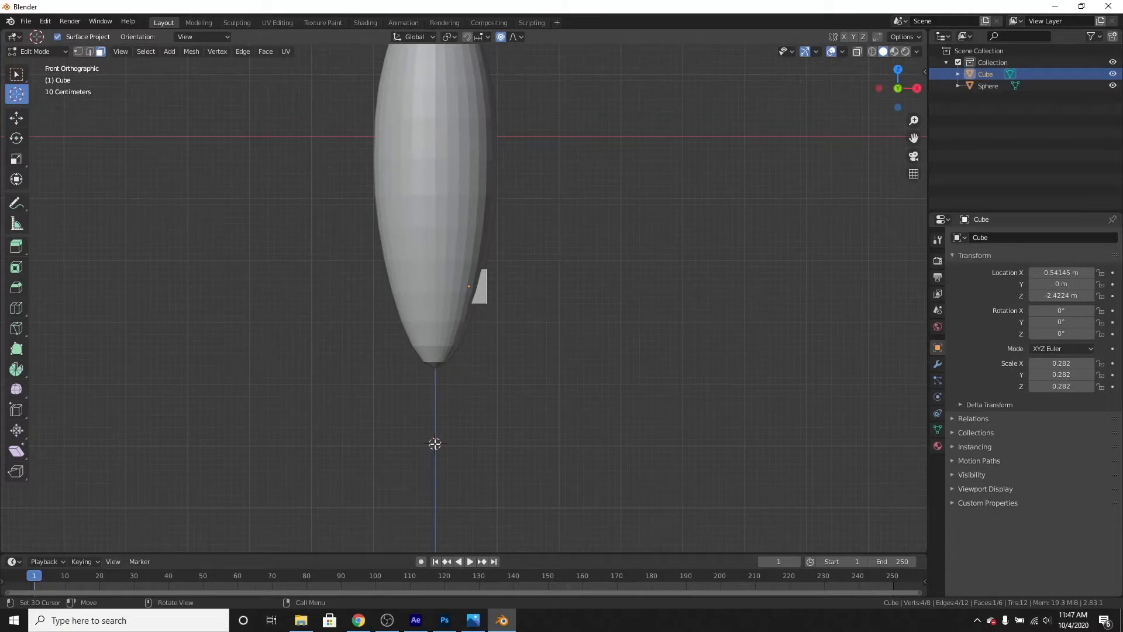
scroll(456, 463, "up", 7)
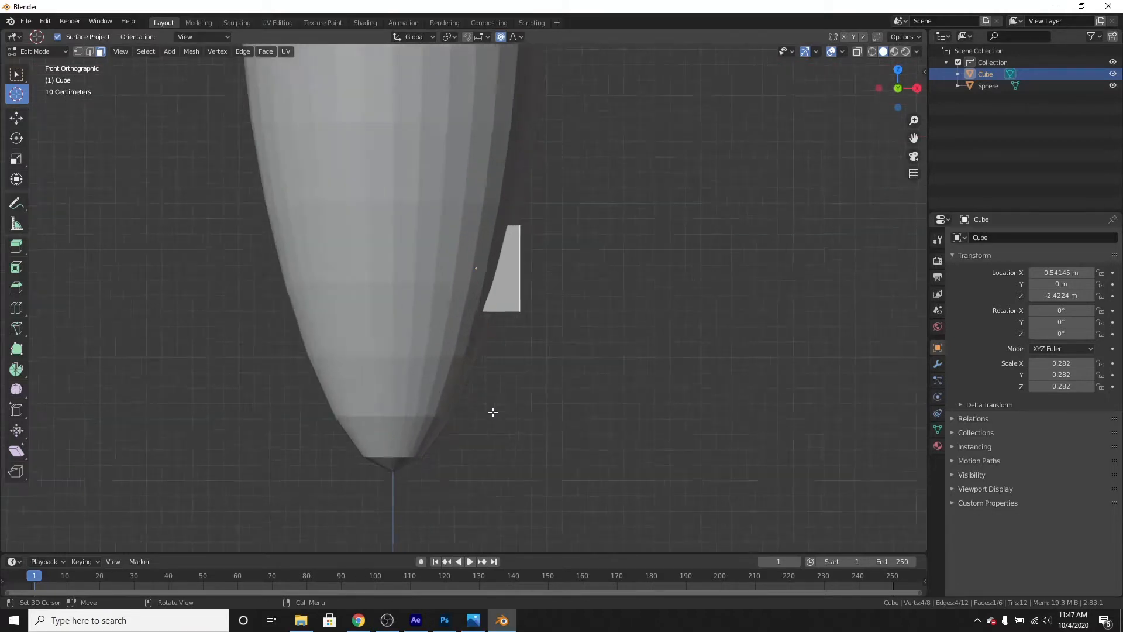
scroll(491, 409, "down", 2)
Step: Spin the selected face downward around the 3D cursor by about 82° in 12 steps to form a curved leg
left_click(17, 370)
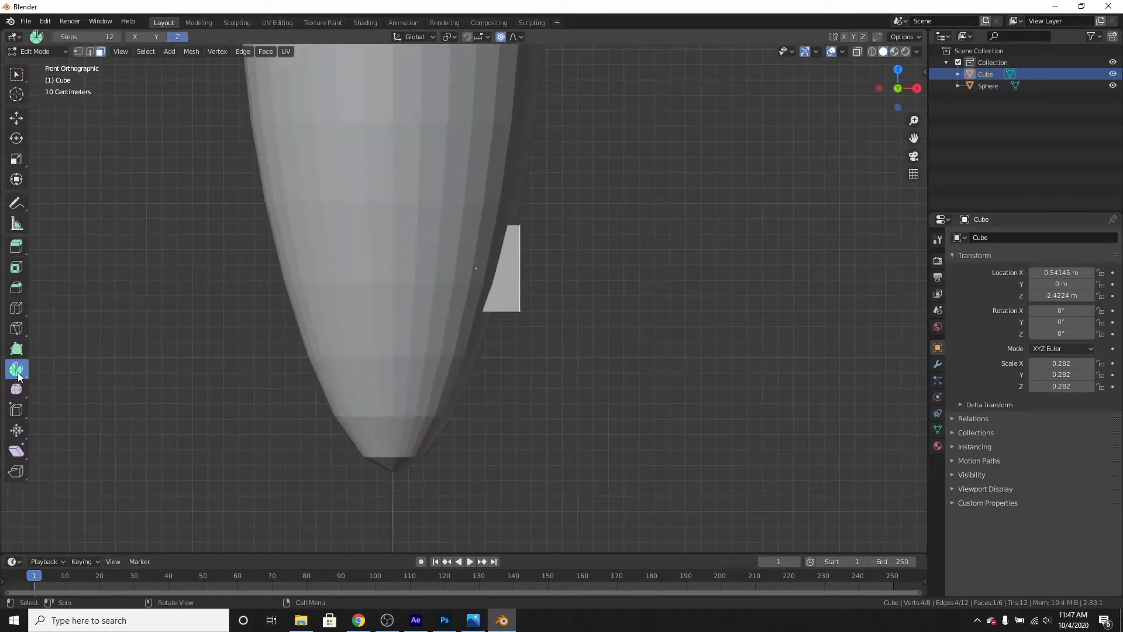
scroll(618, 355, "down", 3)
left_click_drag(577, 341, 633, 589)
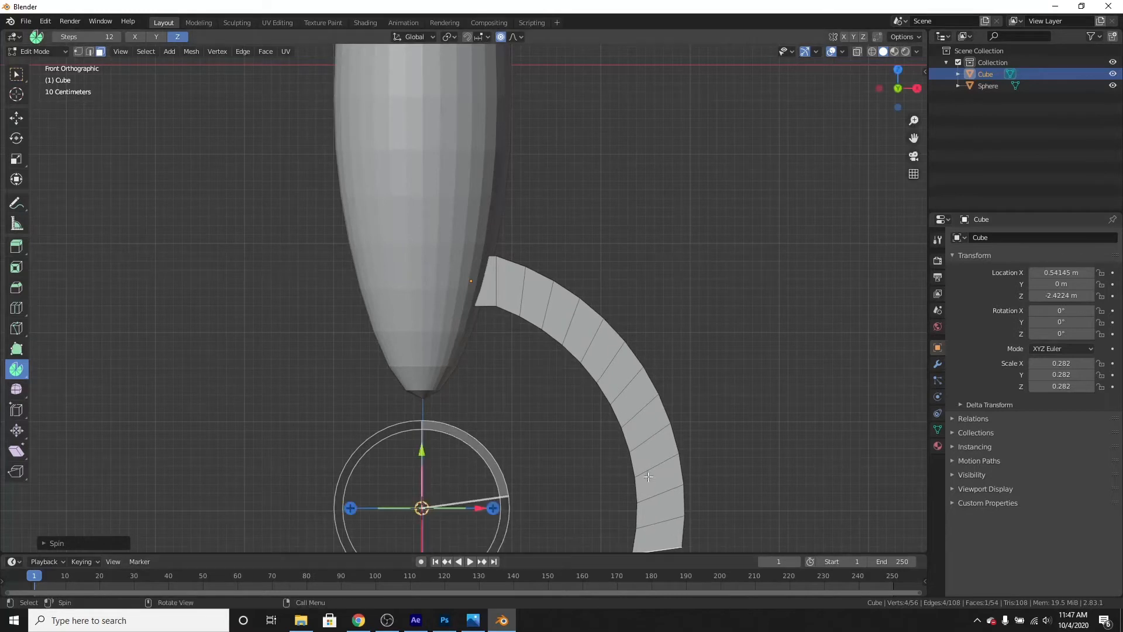
scroll(518, 316, "down", 3)
scroll(518, 315, "up", 2)
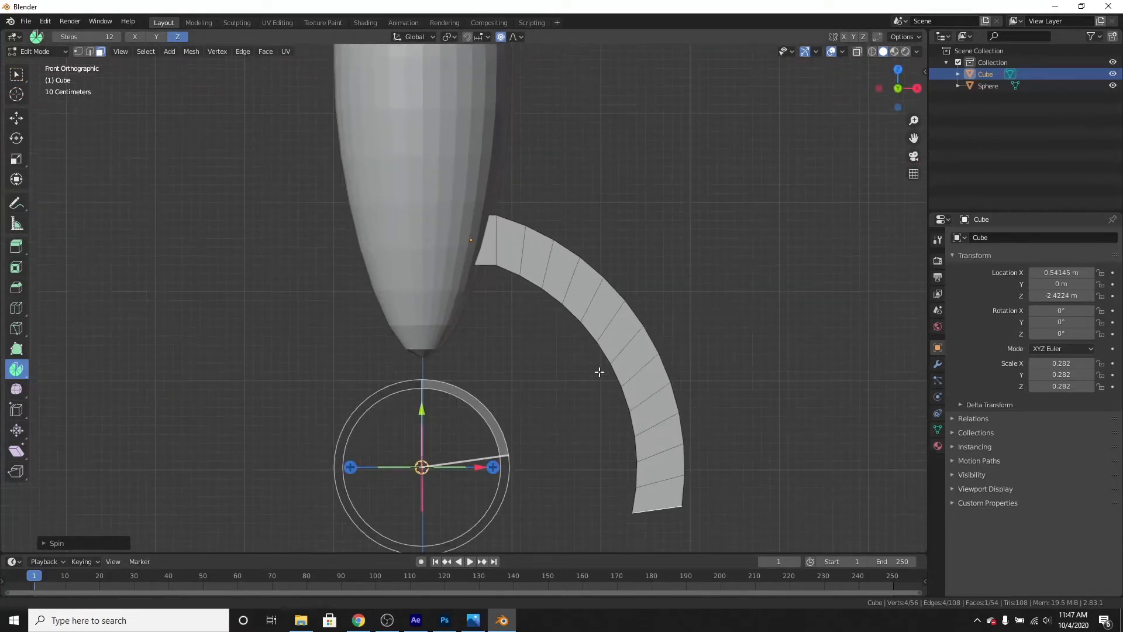
Step: Set the angle of the spin to 90°
left_click(52, 543)
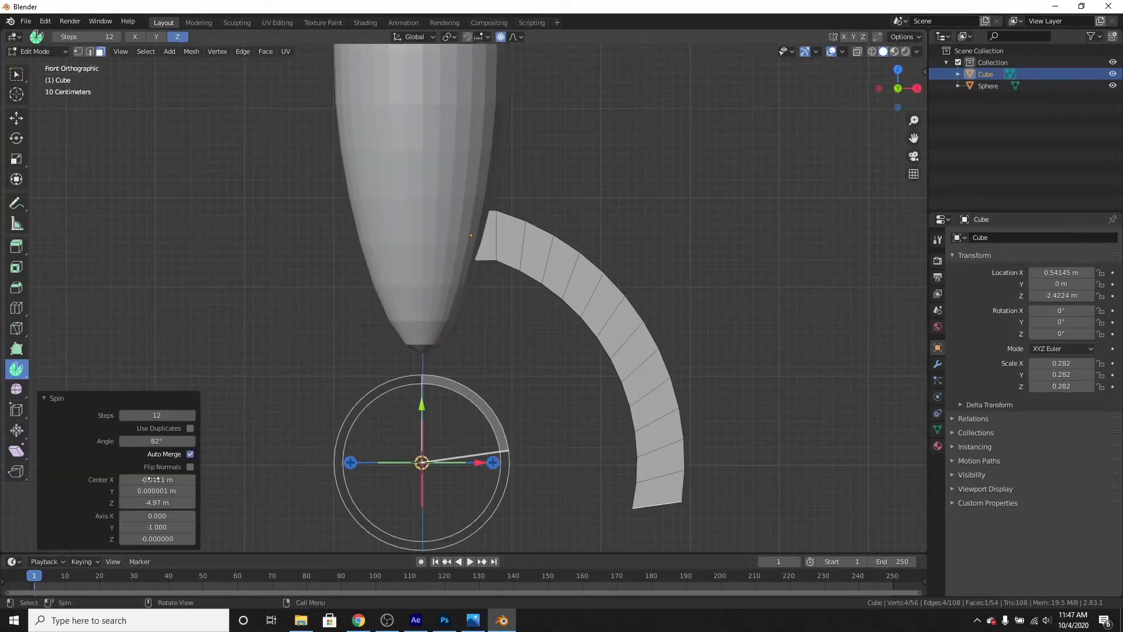
left_click(160, 441)
type("90")
key("Return")
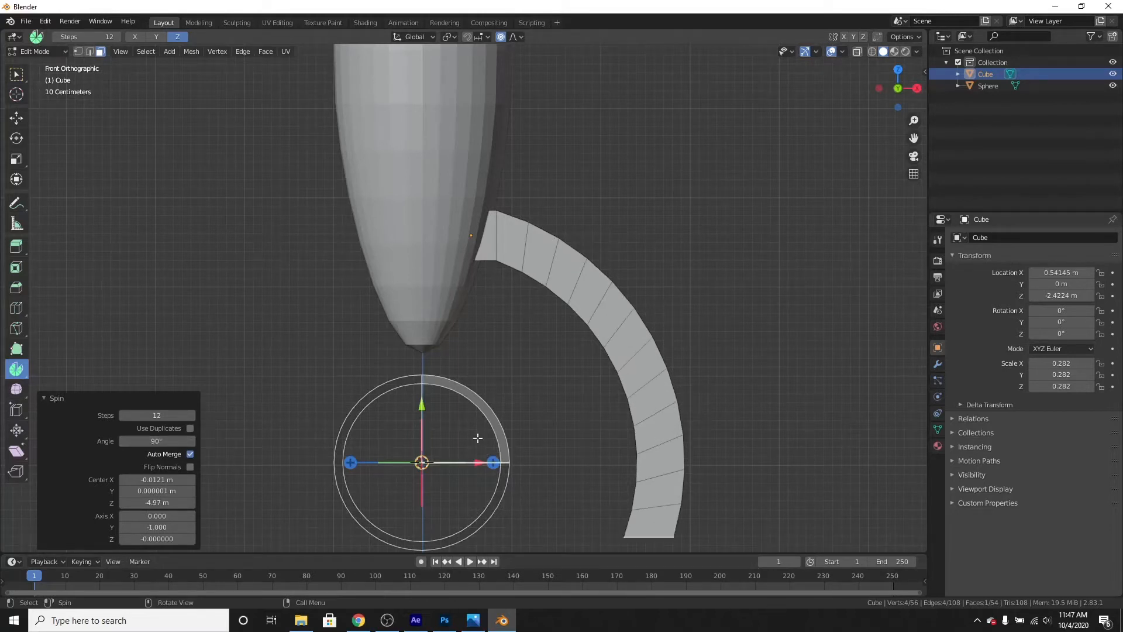
scroll(478, 438, "down", 2)
scroll(514, 316, "up", 2)
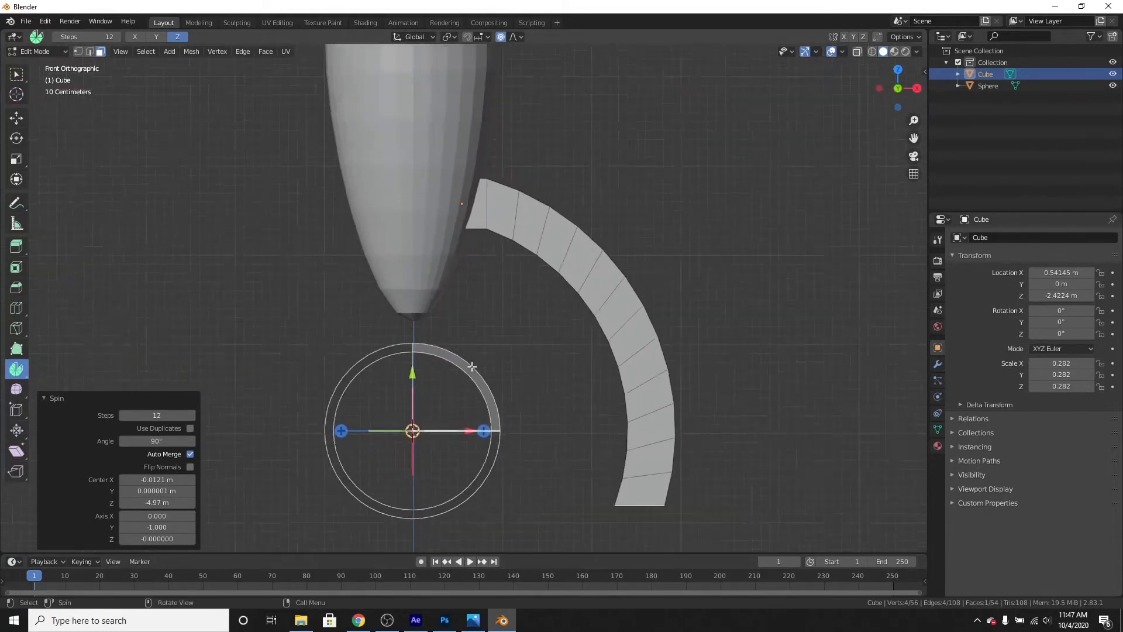
scroll(472, 366, "down", 1)
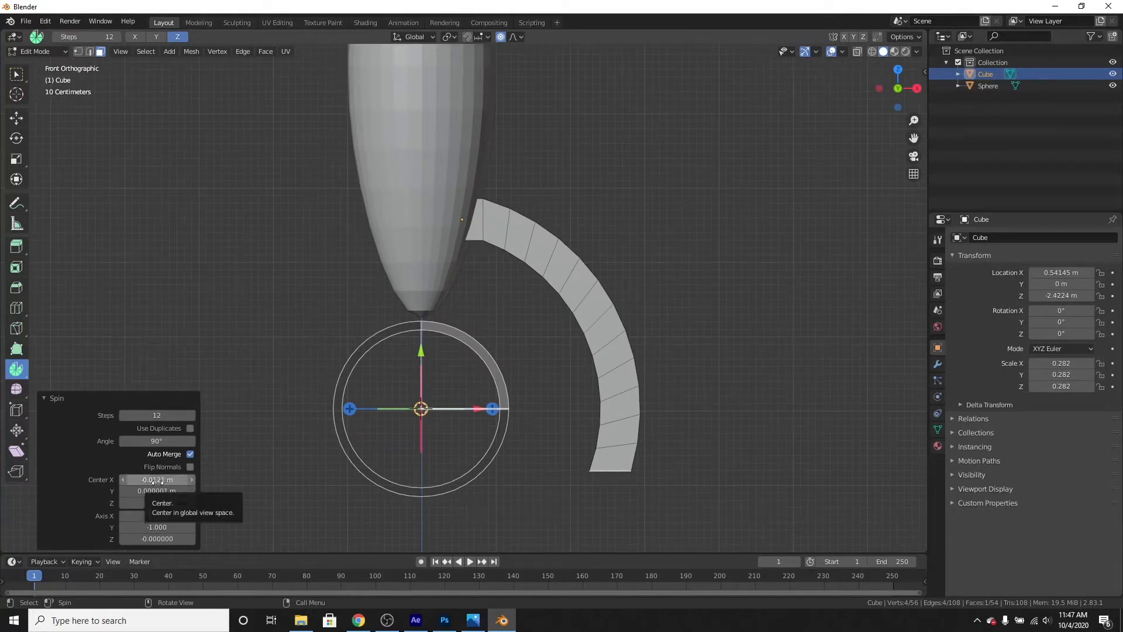
Step: Adjust the spin centre to about X -0.242 m and Z -3.81 m, and switch back to the selection tool
left_click_drag(162, 480, 143, 502)
scroll(492, 451, "up", 2)
middle_click_drag(557, 449, 611, 426, "shift")
left_click(16, 74)
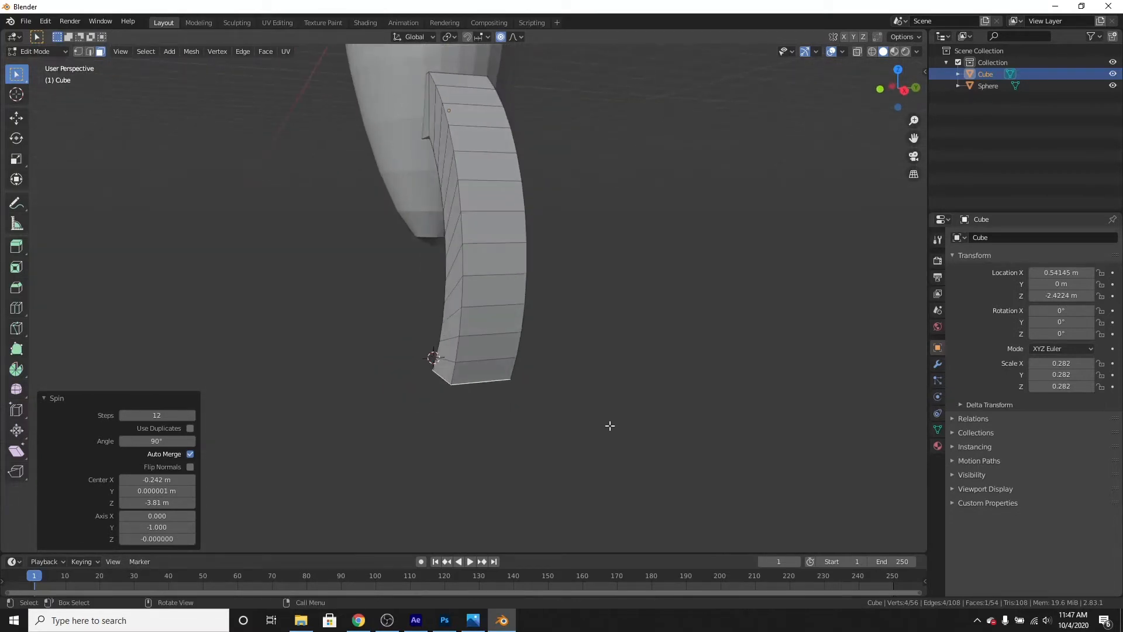
Step: Taper the leg by scaling its end face along Y to about 0.21 with proportional size 2.59, and return to Object Mode
key("s")
key("x")
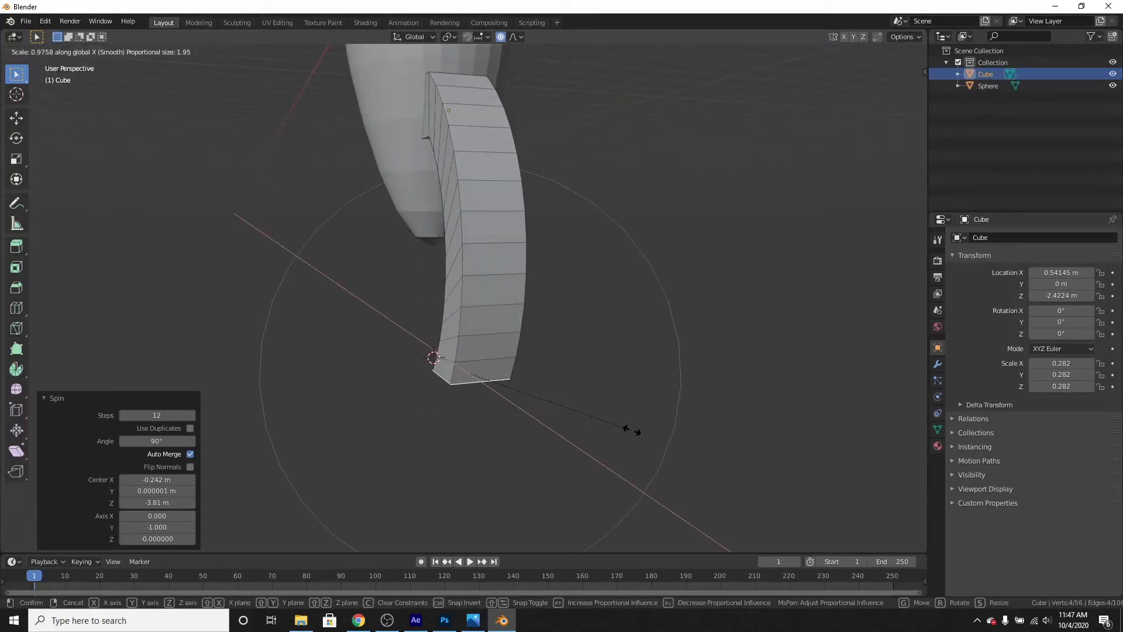
key("y")
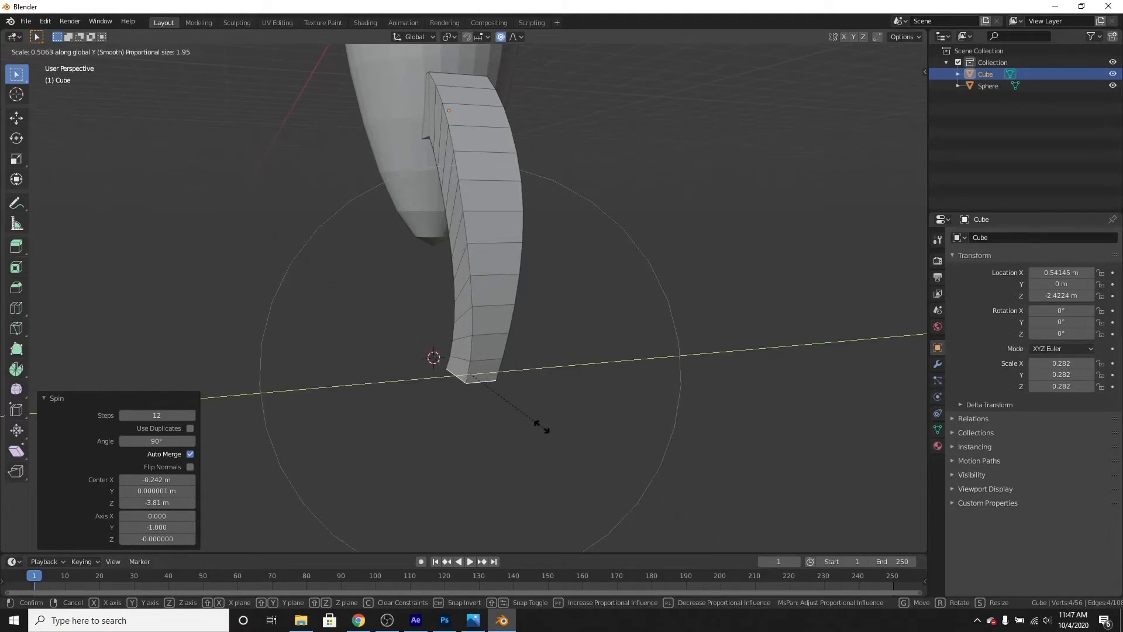
scroll(507, 398, "down", 3)
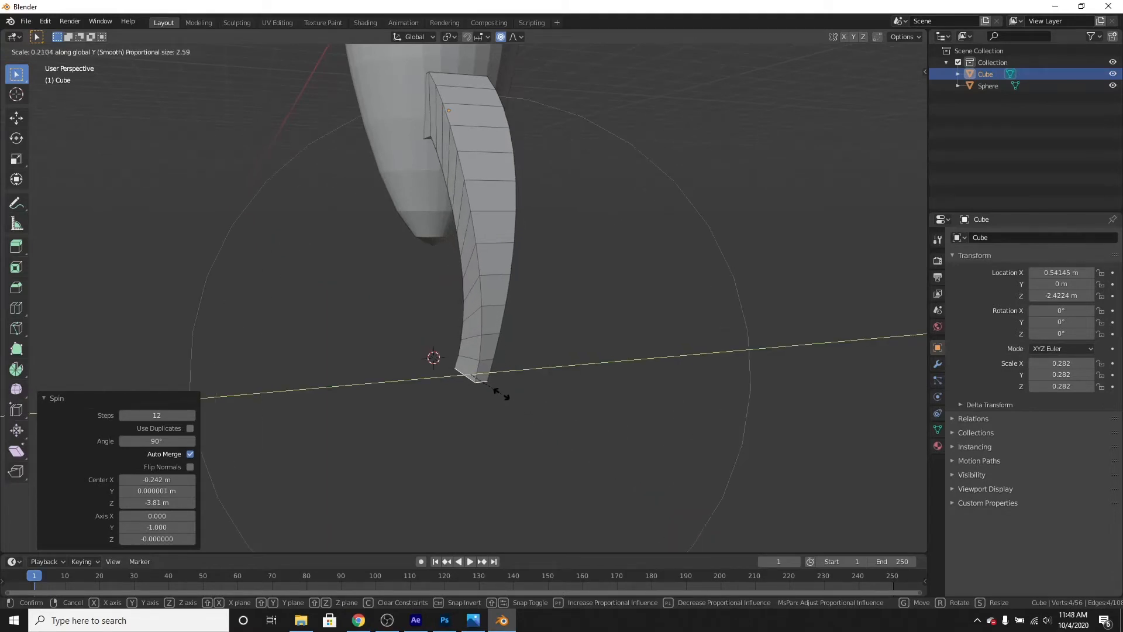
left_click(497, 392)
middle_click_drag(511, 427, 468, 438)
key("Tab")
Step: In top view, duplicate the curved leg and leave the copy at the original's position
key("KP_7")
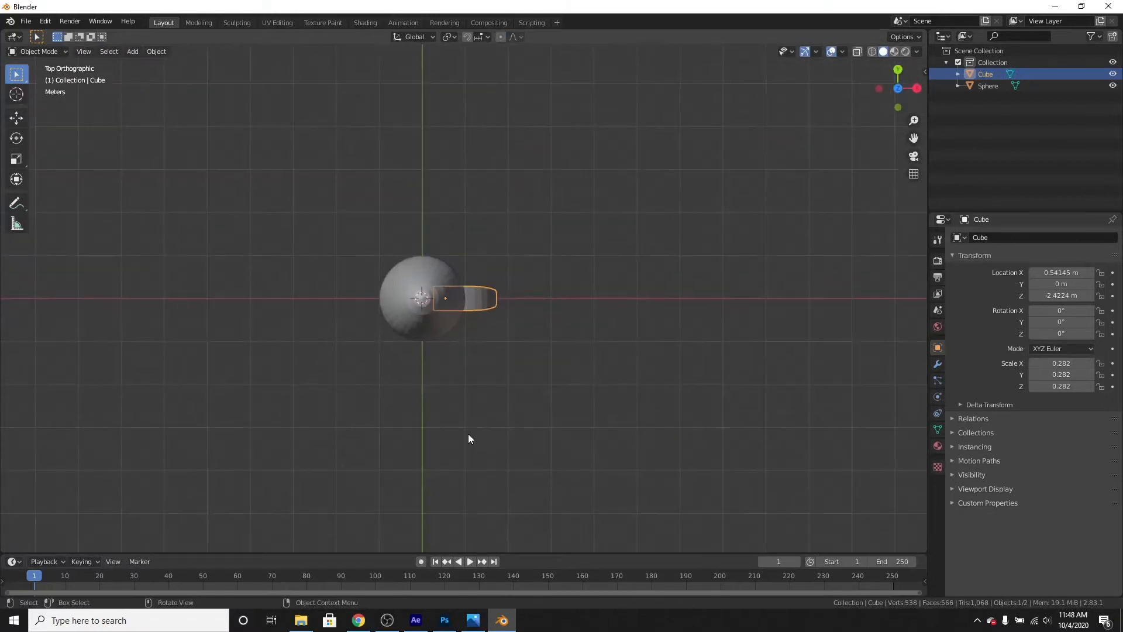
scroll(468, 434, "up", 6)
scroll(525, 391, "up", 1)
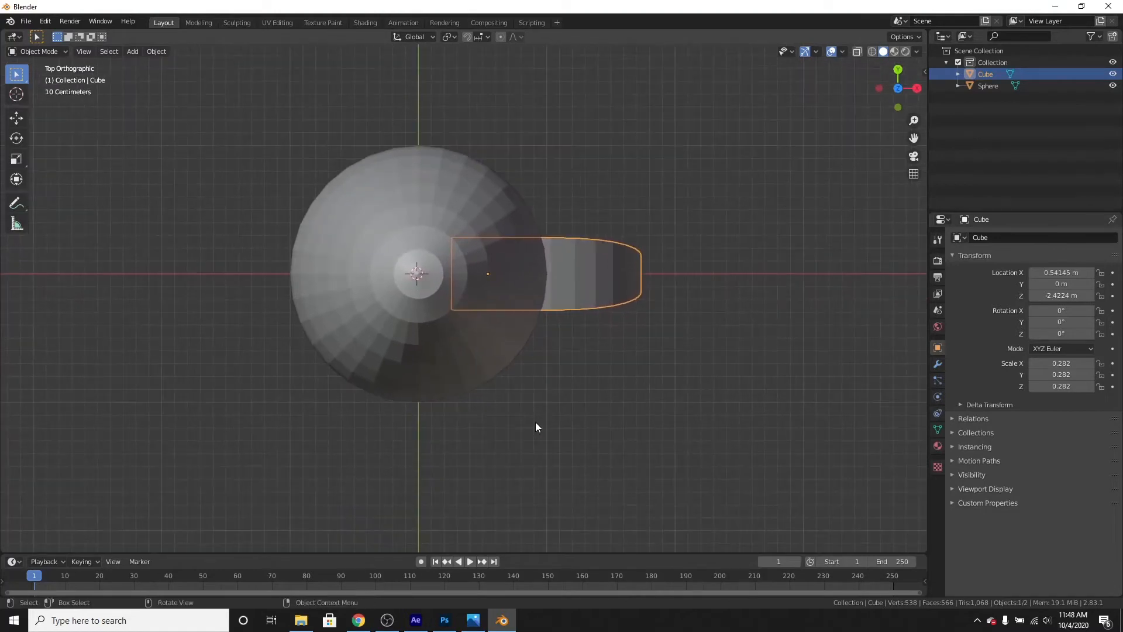
key("shift+d")
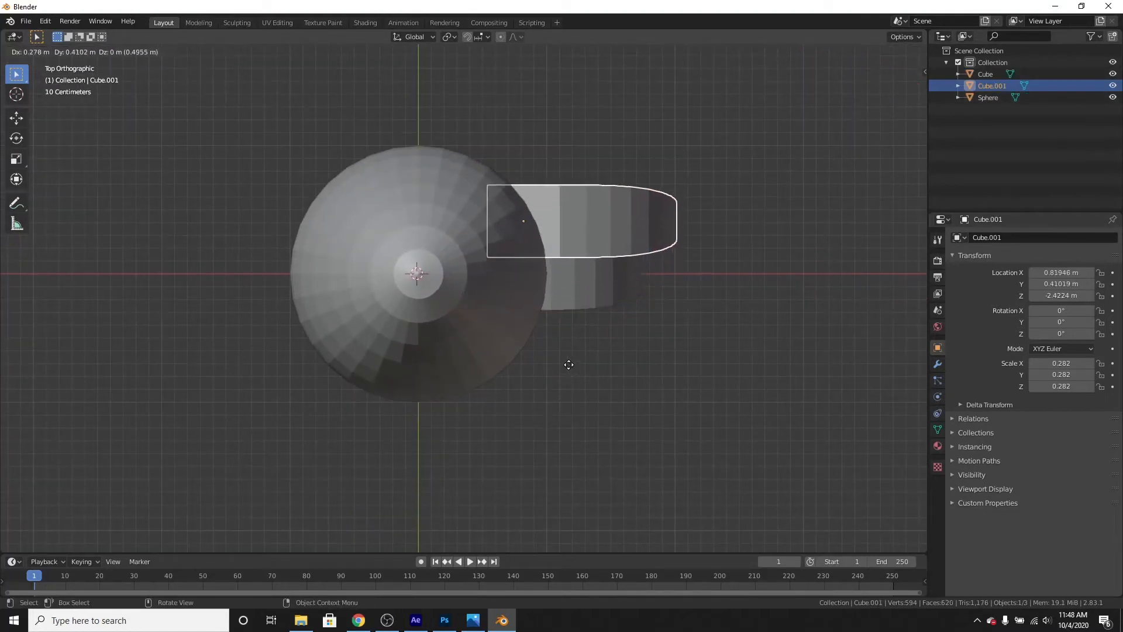
right_click(500, 308)
scroll(524, 383, "up", 1)
key("r")
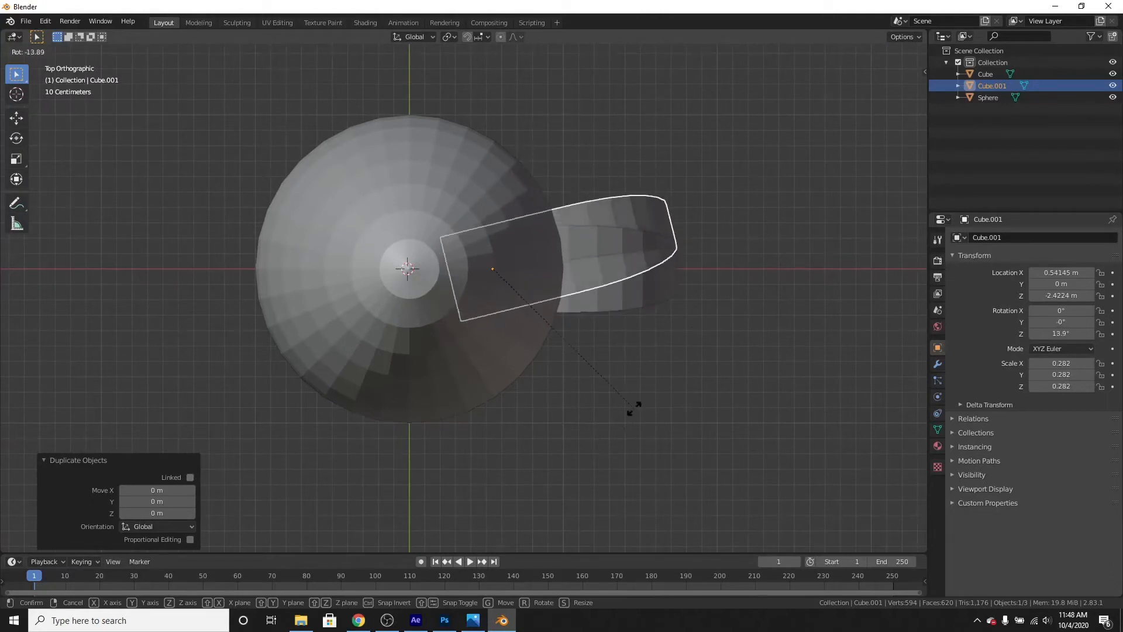
right_click(558, 288)
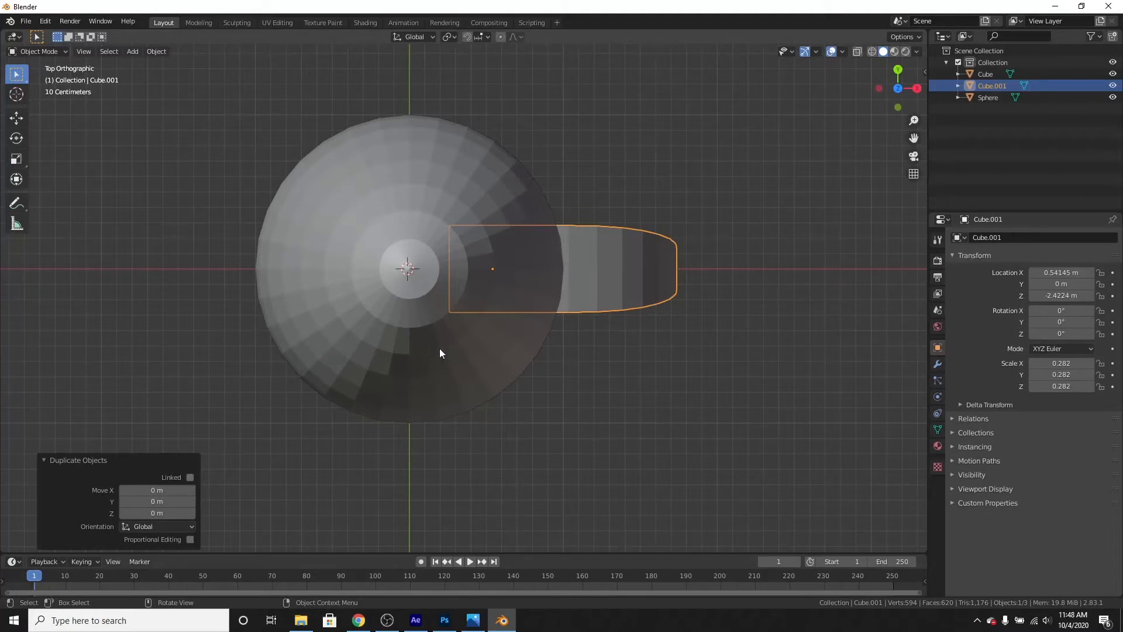
Step: Snap the 3D cursor to the world origin
middle_click_drag(440, 354, 458, 314)
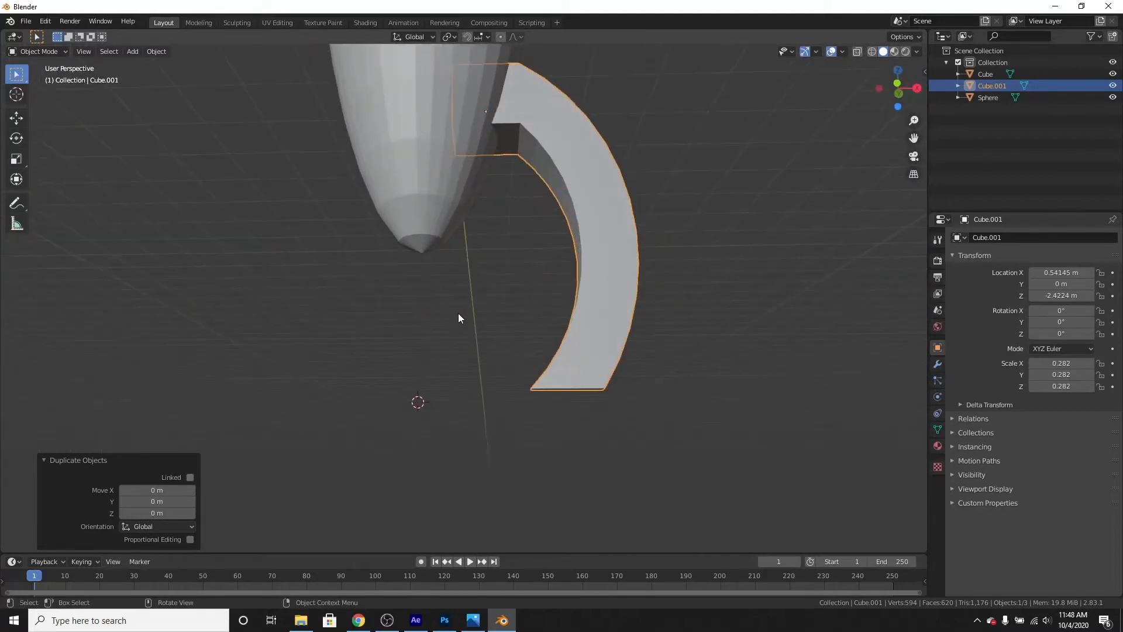
key("shift+s")
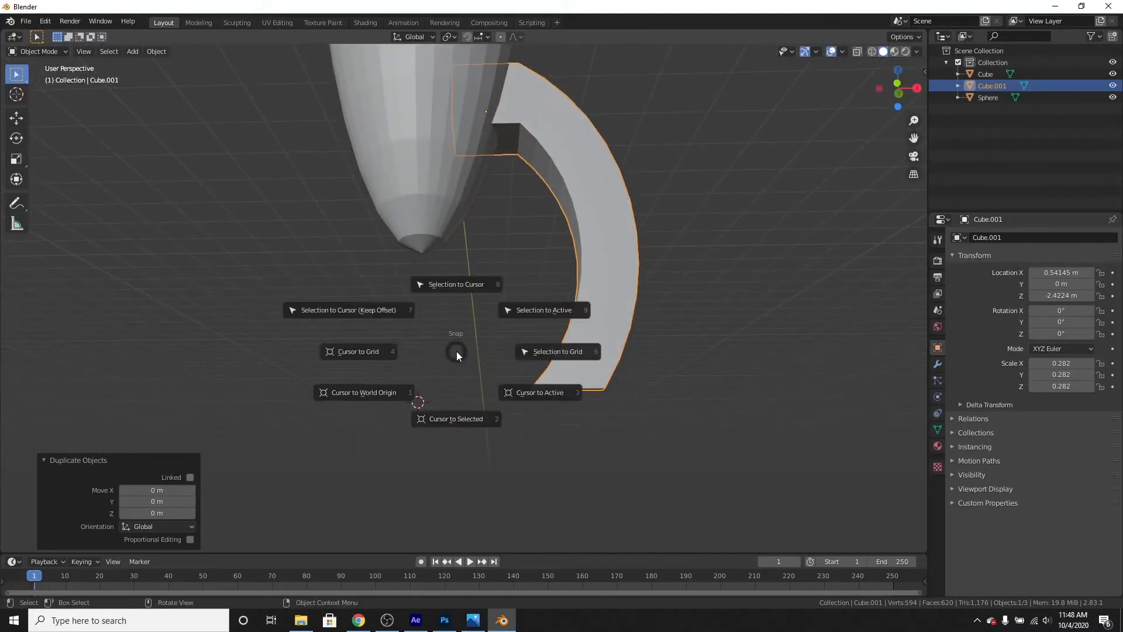
left_click(378, 398)
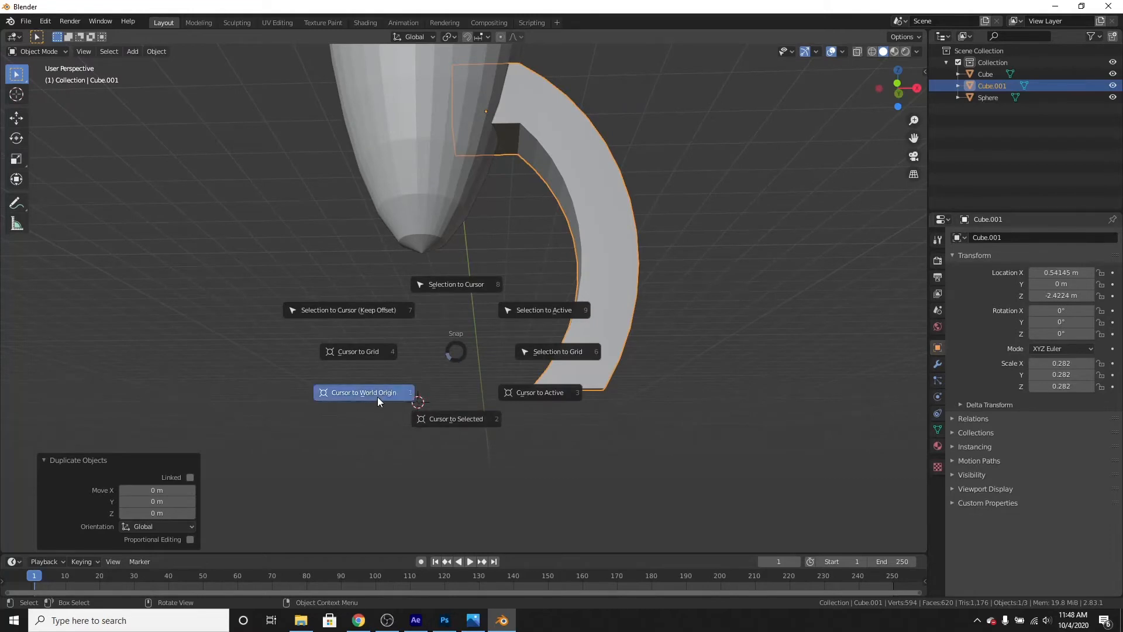
middle_click_drag(378, 398, 490, 429)
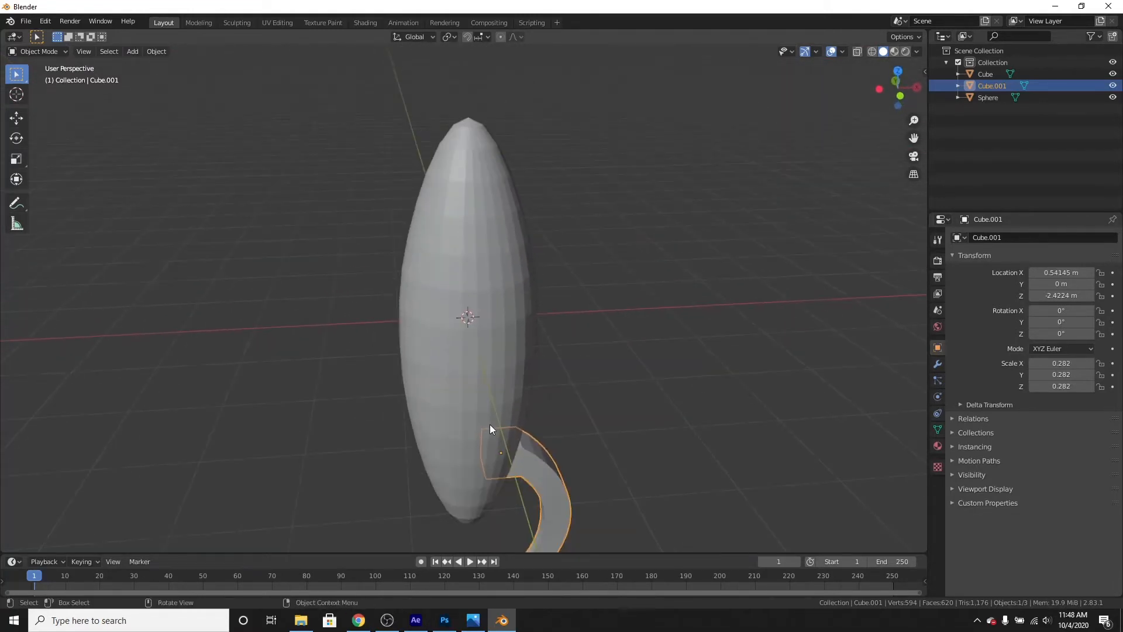
key("KP_7")
scroll(592, 455, "up", 3)
middle_click_drag(592, 455, 602, 338, "shift")
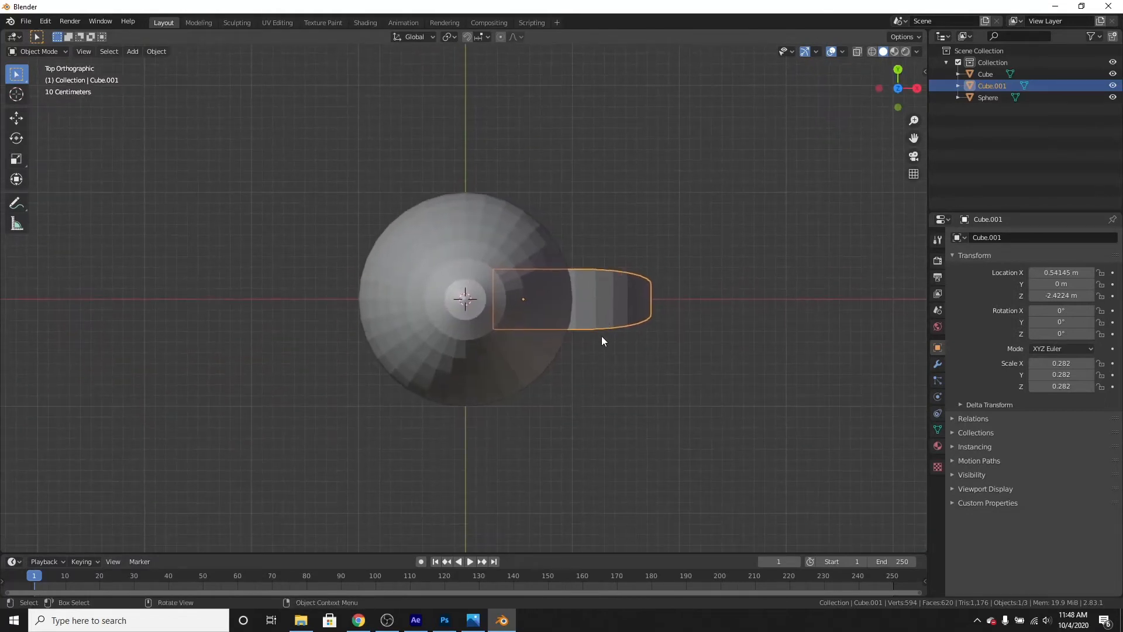
scroll(613, 395, "down", 2)
scroll(613, 395, "up", 5)
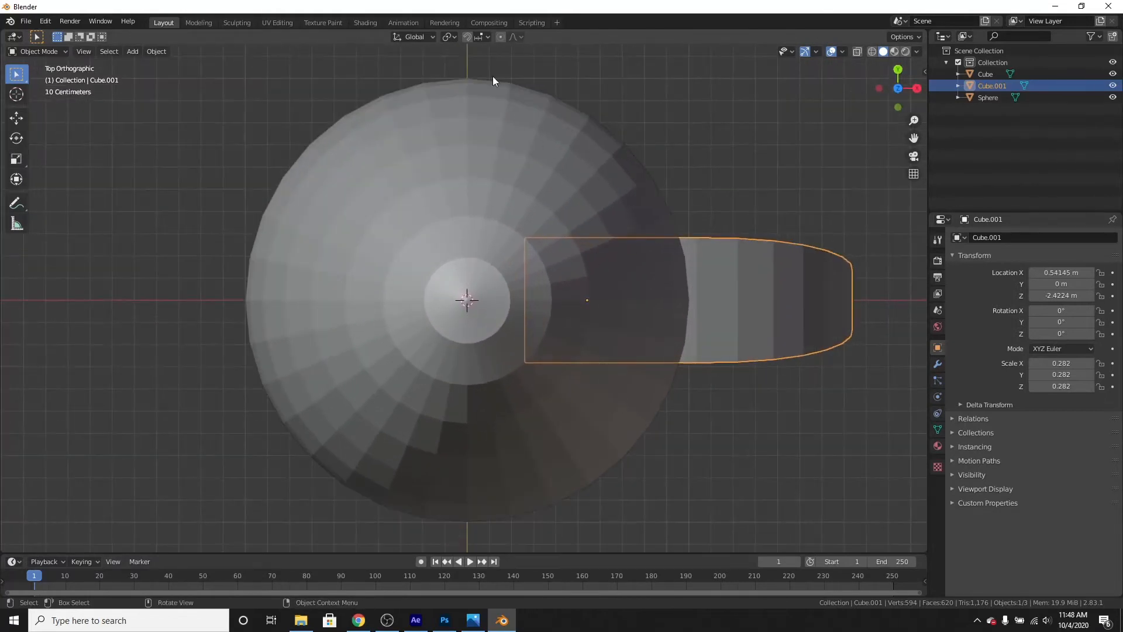
left_click(448, 38)
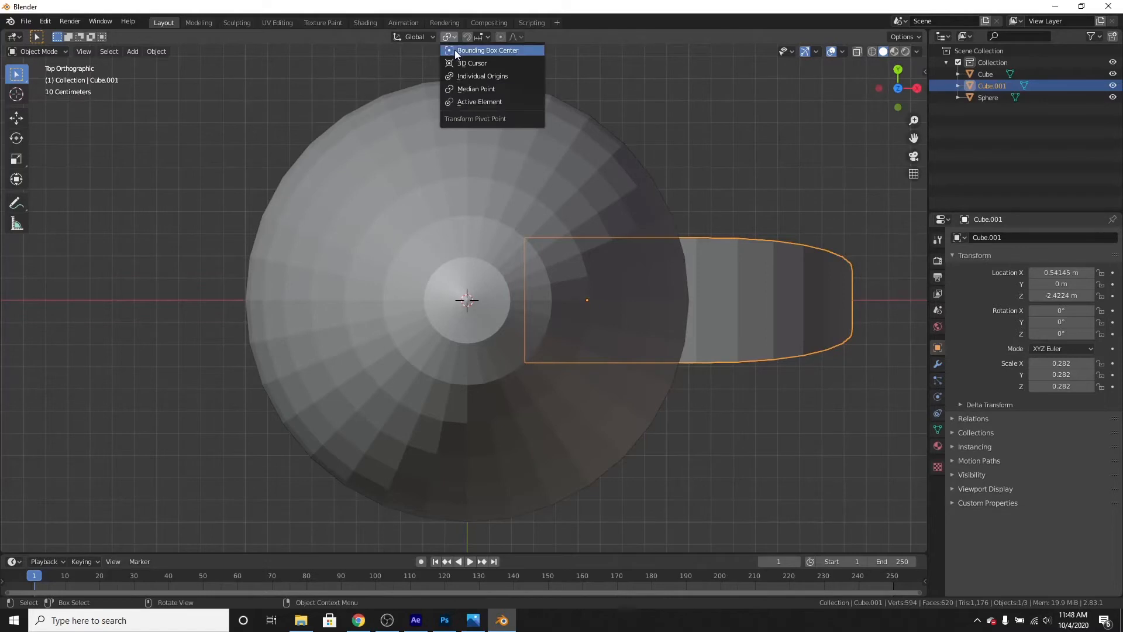
key("r")
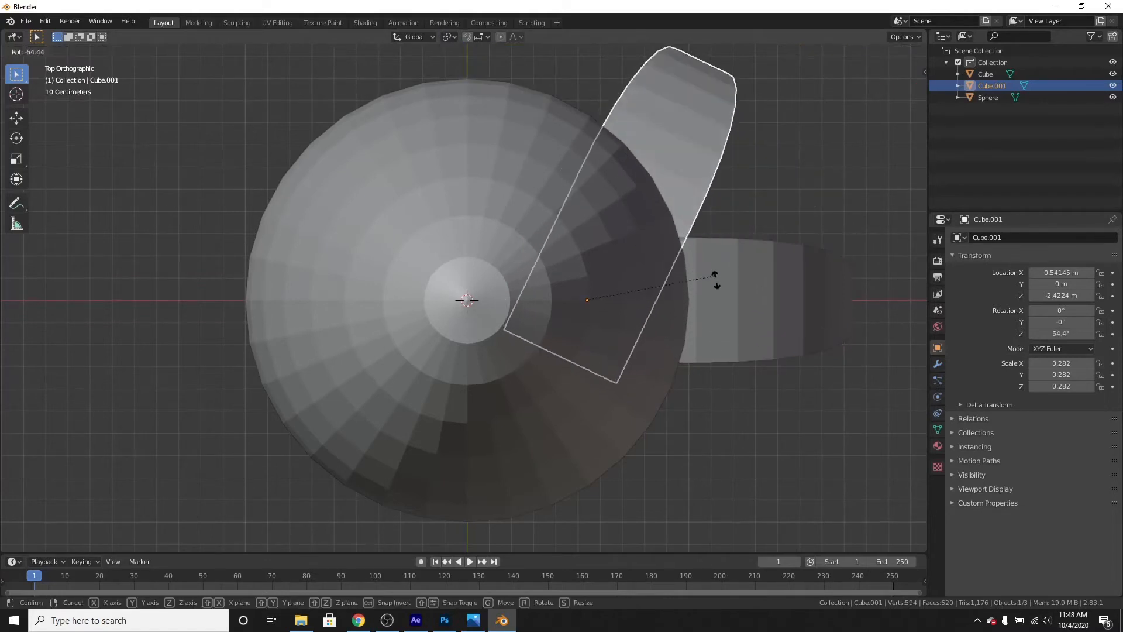
right_click(702, 321)
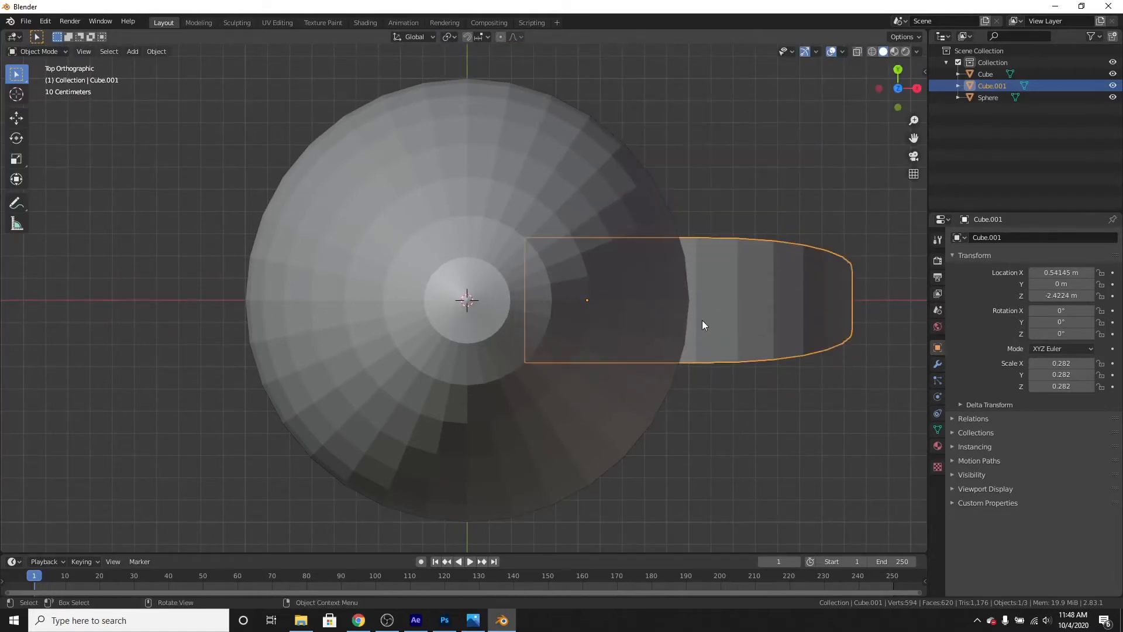
Step: Set the transform pivot point to the 3D cursor
scroll(676, 357, "up", 4)
scroll(618, 356, "down", 5)
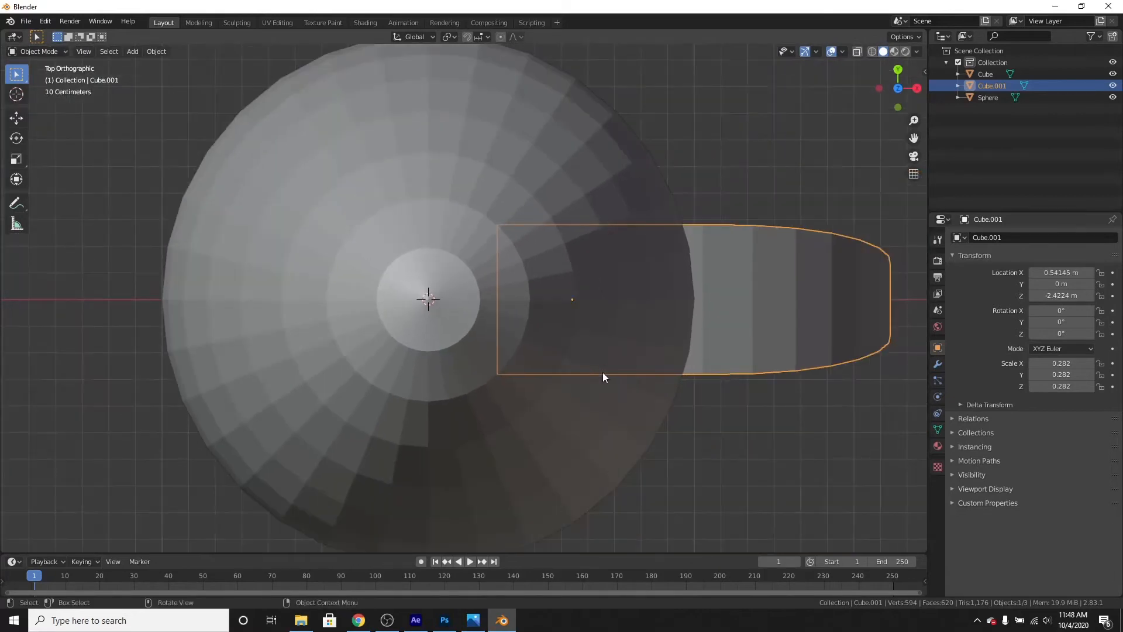
scroll(619, 385, "down", 1)
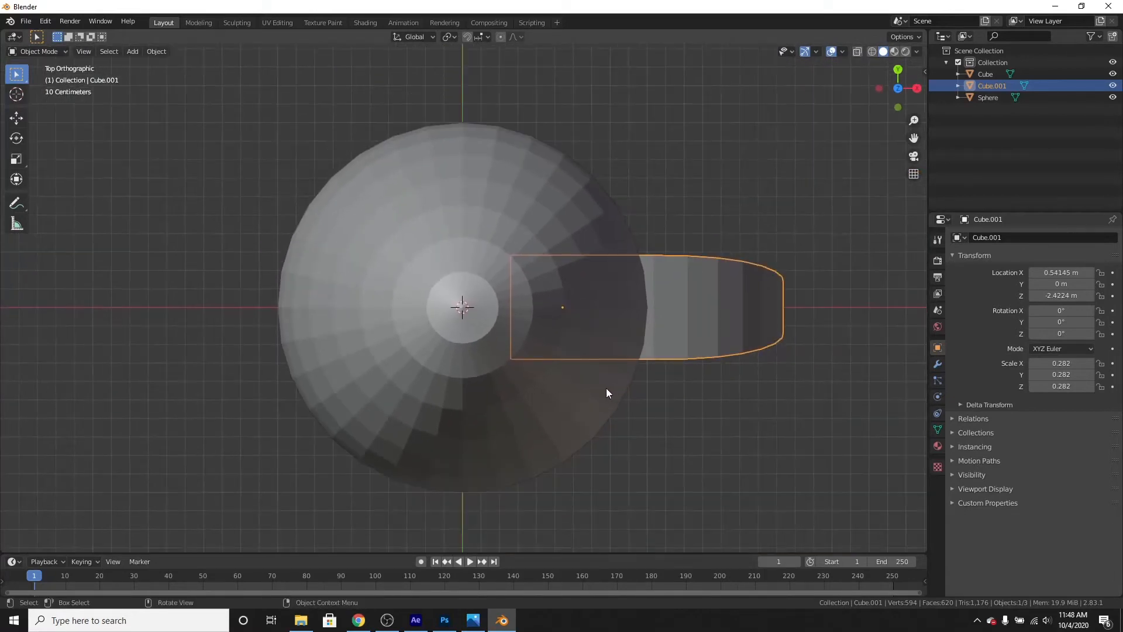
left_click(451, 37)
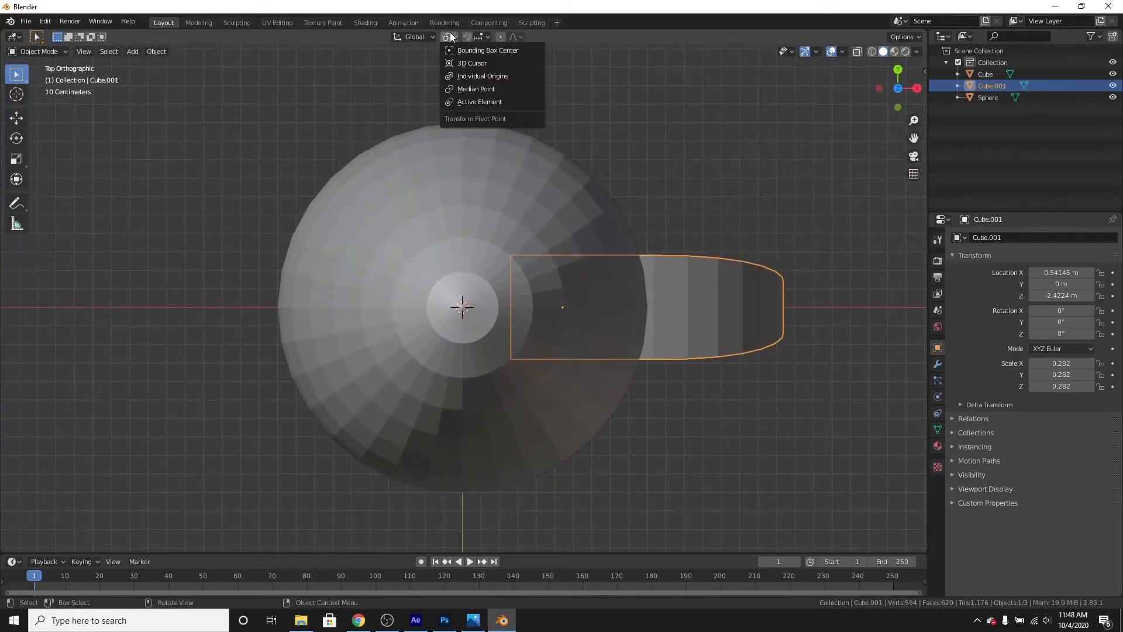
left_click(466, 64)
Step: Rotate the duplicated leg 120° around the rocket's centre in top view
middle_click_drag(633, 429, 611, 428, "shift")
key("r")
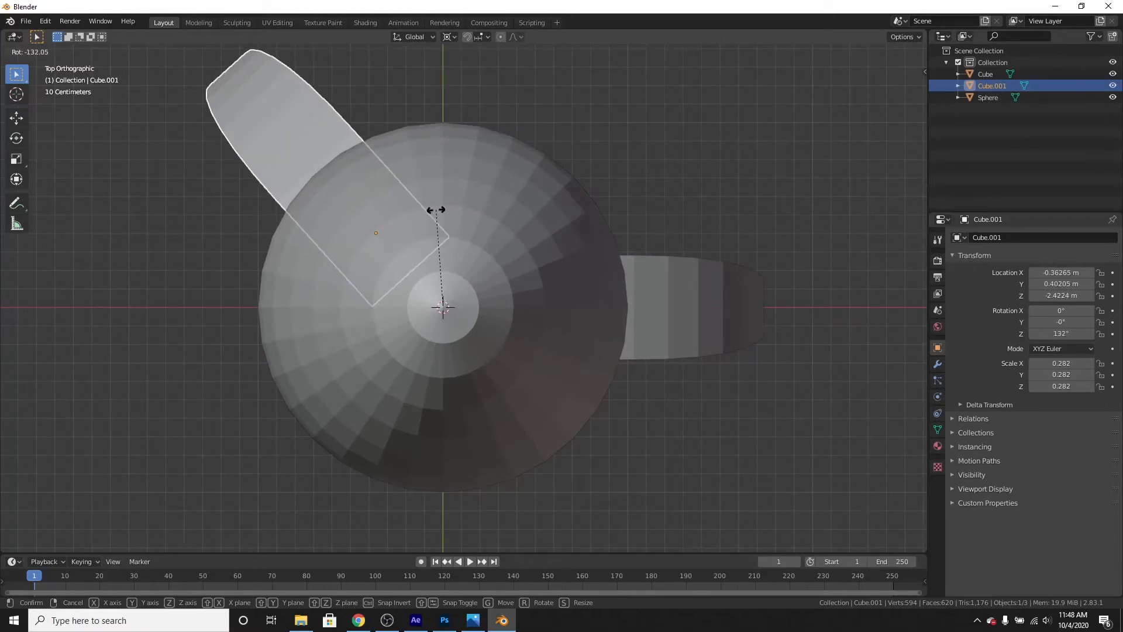
type("12")
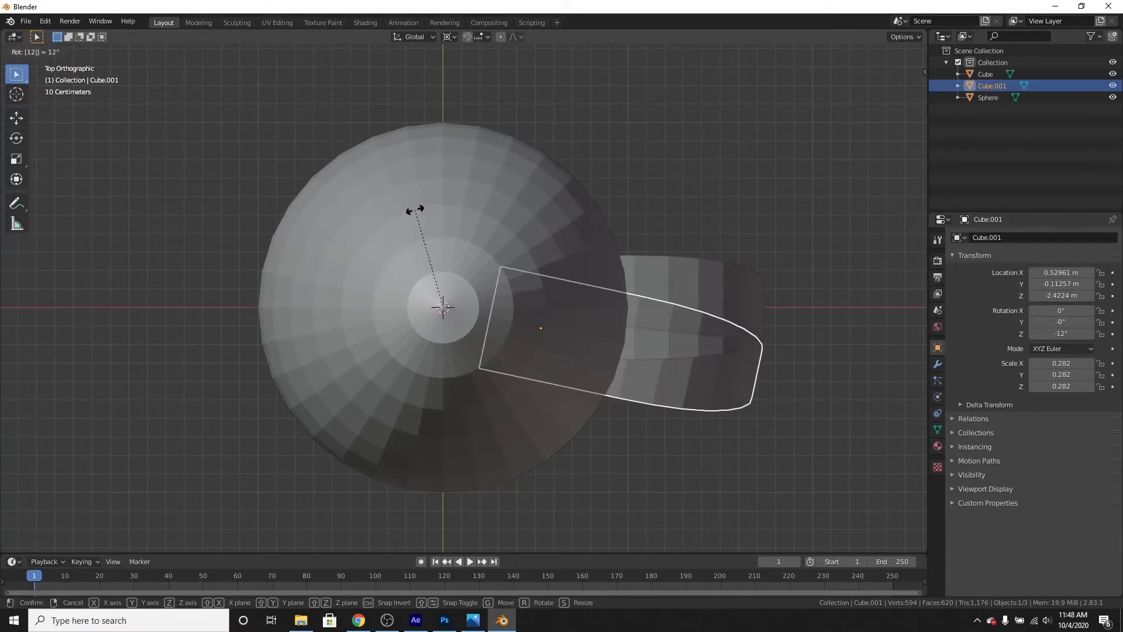
type("0")
key("Return")
Step: Duplicate the rotated leg in place and rotate the copy another 120° around the centre to form the third leg
scroll(536, 316, "down", 1)
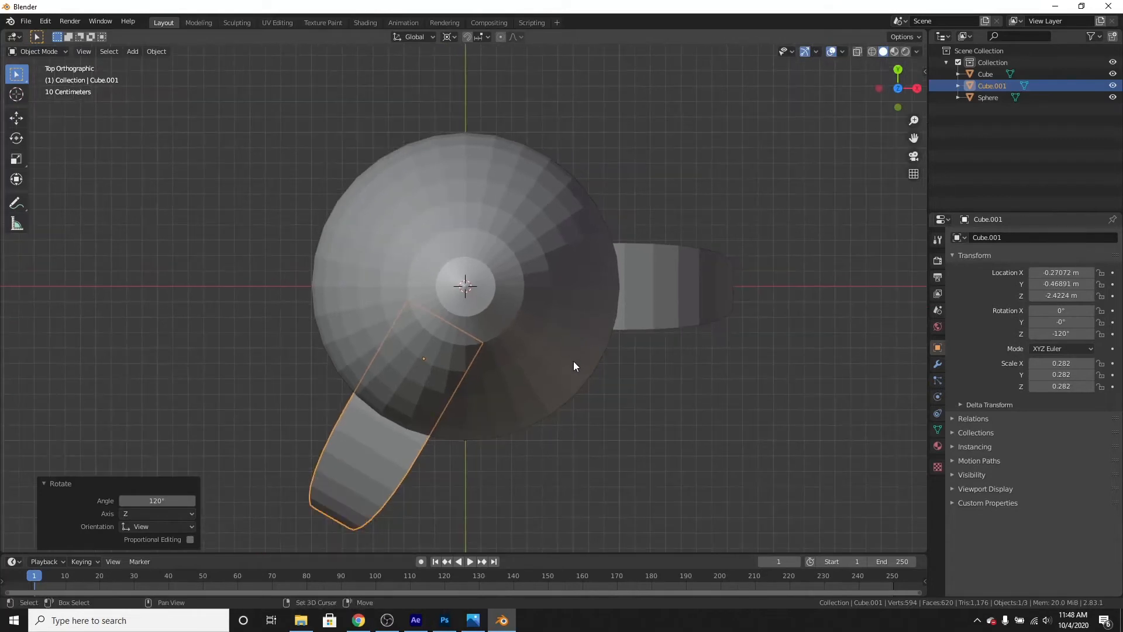
key("shift+d")
right_click(563, 328)
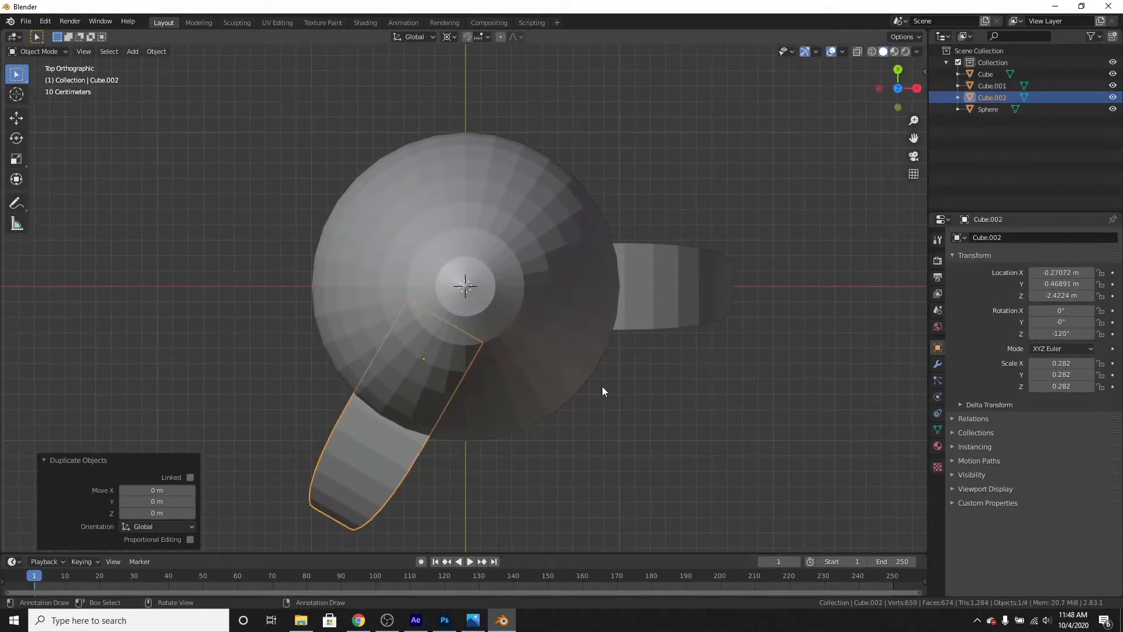
type("r12")
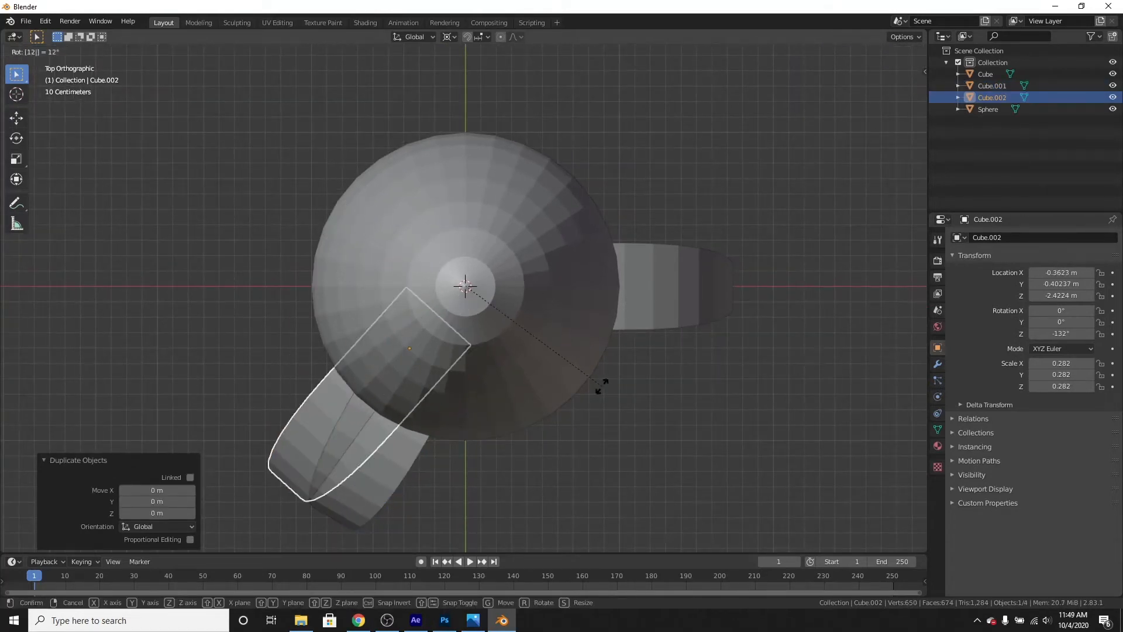
type("0")
key("Return")
Step: Add a cone mesh at the 3D cursor for the rocket's nose
scroll(608, 415, "down", 3)
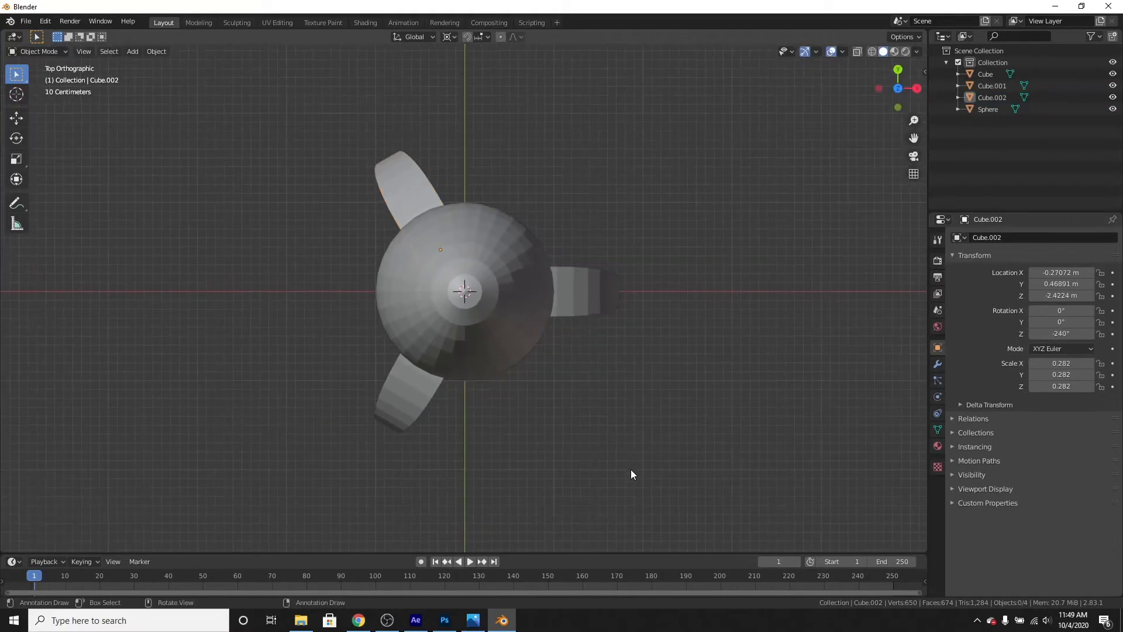
middle_click_drag(631, 469, 519, 419)
scroll(580, 441, "down", 3)
scroll(582, 417, "up", 5)
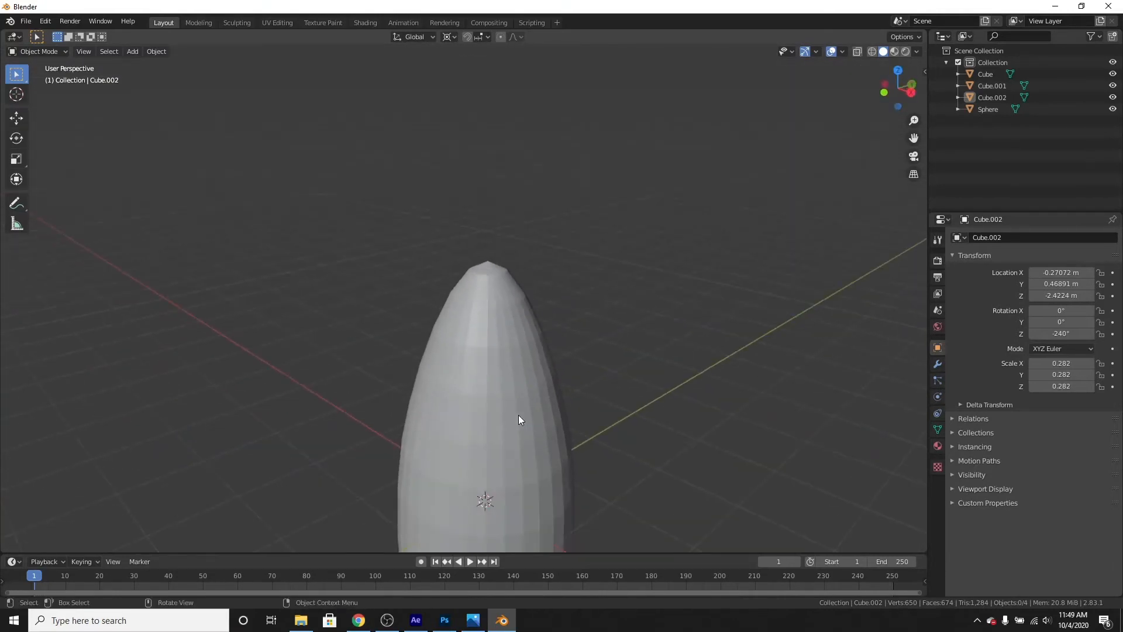
scroll(519, 419, "up", 2)
key("shift+a")
mouse_move(496, 368)
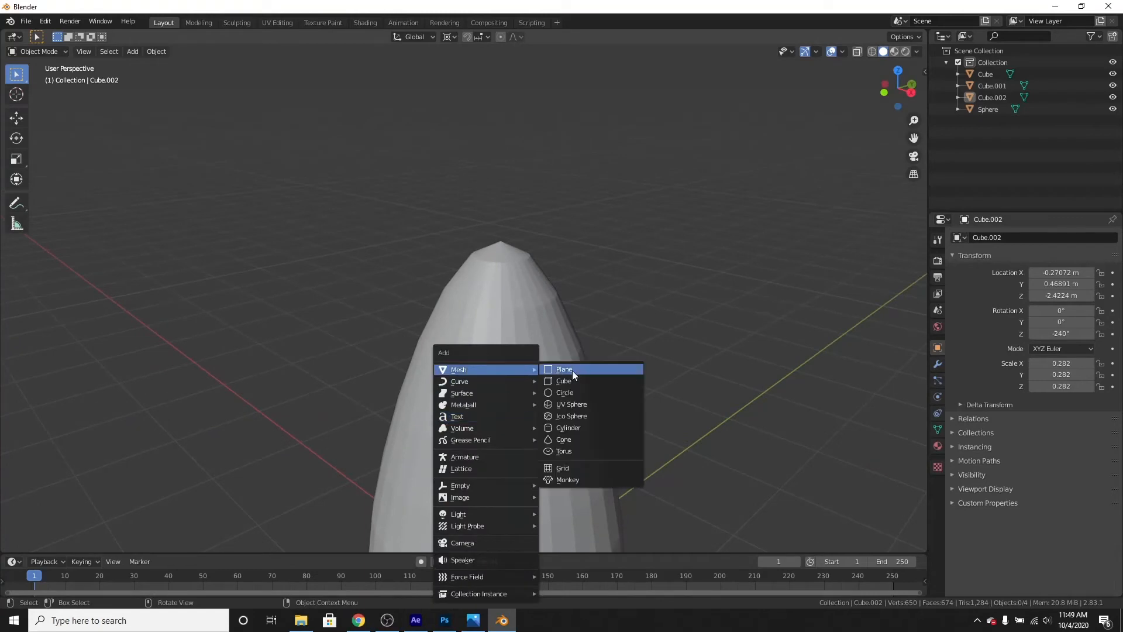
left_click(568, 439)
Step: Raise the cone about 2.34 m along Z and scale it down uniformly to about 0.844
scroll(579, 435, "down", 4)
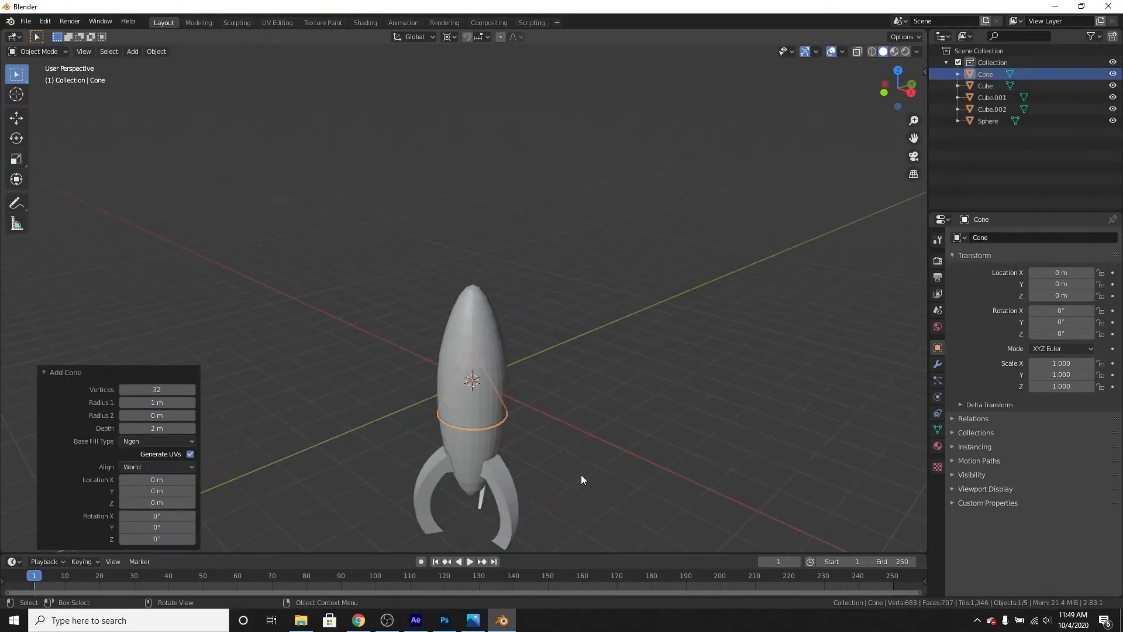
key("g")
key("z")
left_click(618, 404)
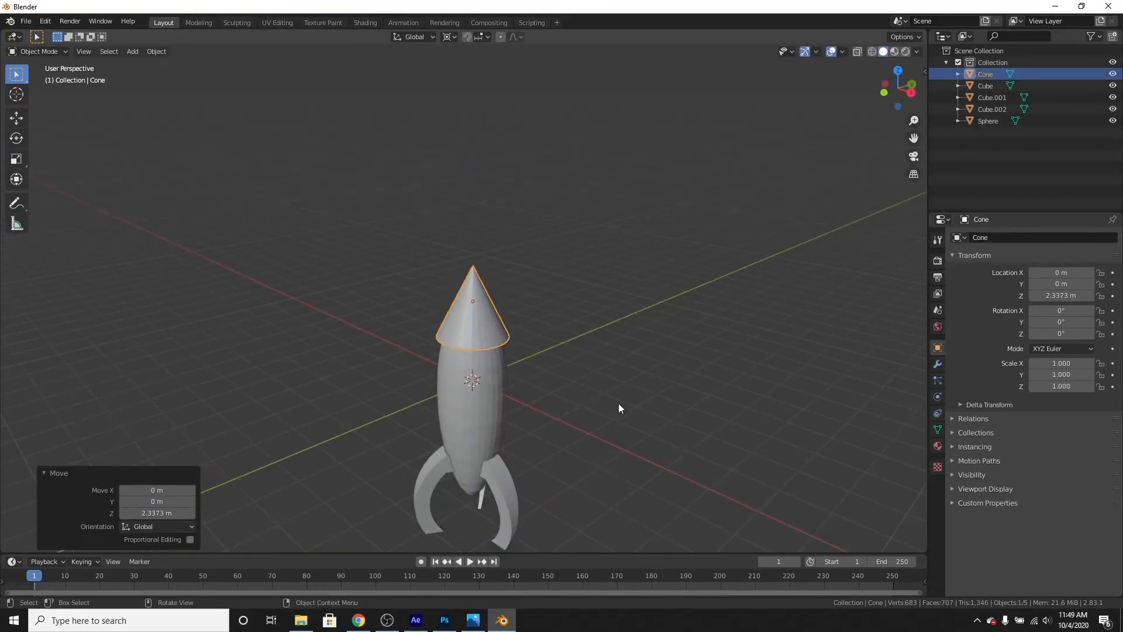
scroll(619, 404, "up", 3)
key("s")
left_click(703, 468)
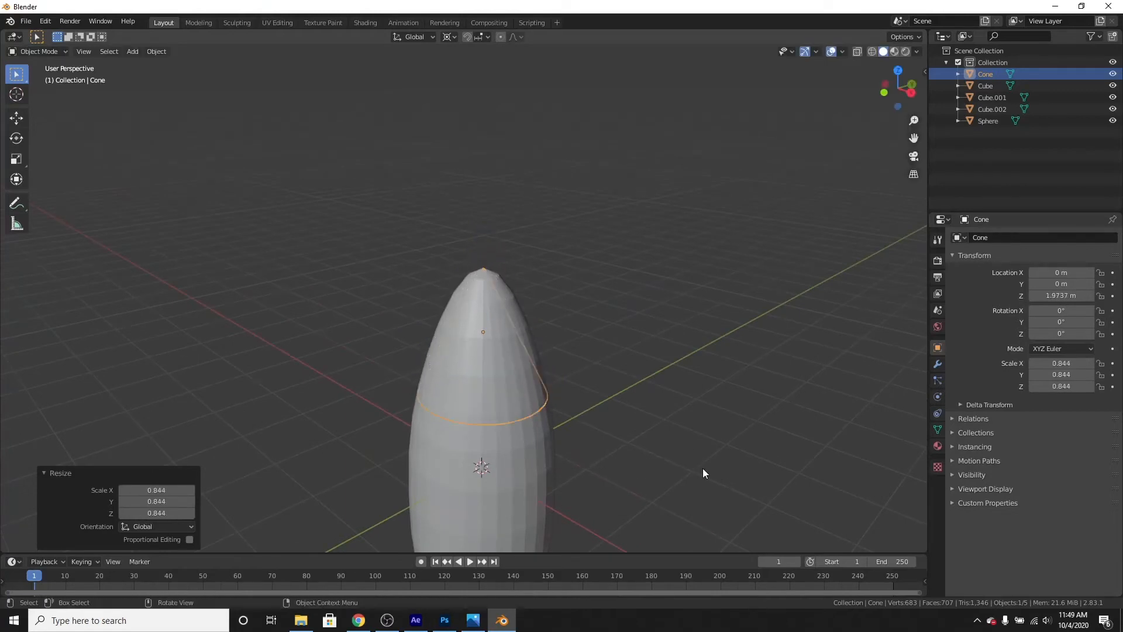
Step: Raise the cone about 0.47 m along Z and scale it by a further factor of about 0.945
key("g")
key("z")
left_click(716, 457)
scroll(718, 461, "up", 2)
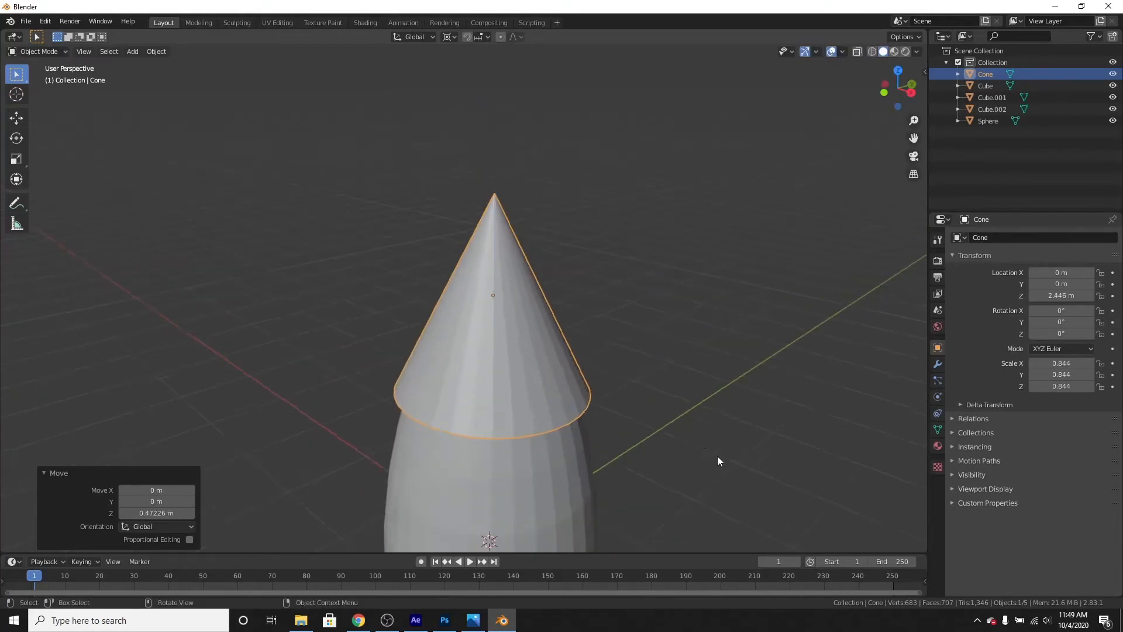
scroll(712, 451, "up", 2)
scroll(708, 447, "down", 2)
key("s")
left_click(713, 458)
Step: Raise the cone about 0.2 m along Z so it caps the upper end of the body
key("g")
key("z")
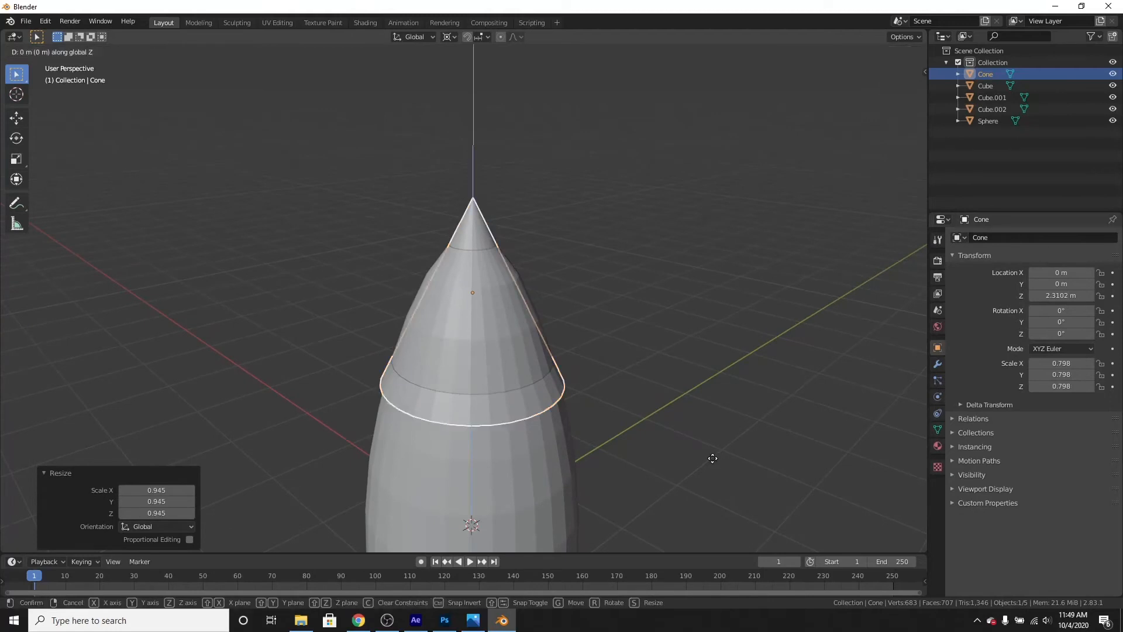
left_click(709, 450)
Step: Examine from several angles and distances how the nose cone sits on the rocket body
scroll(585, 446, "down", 3)
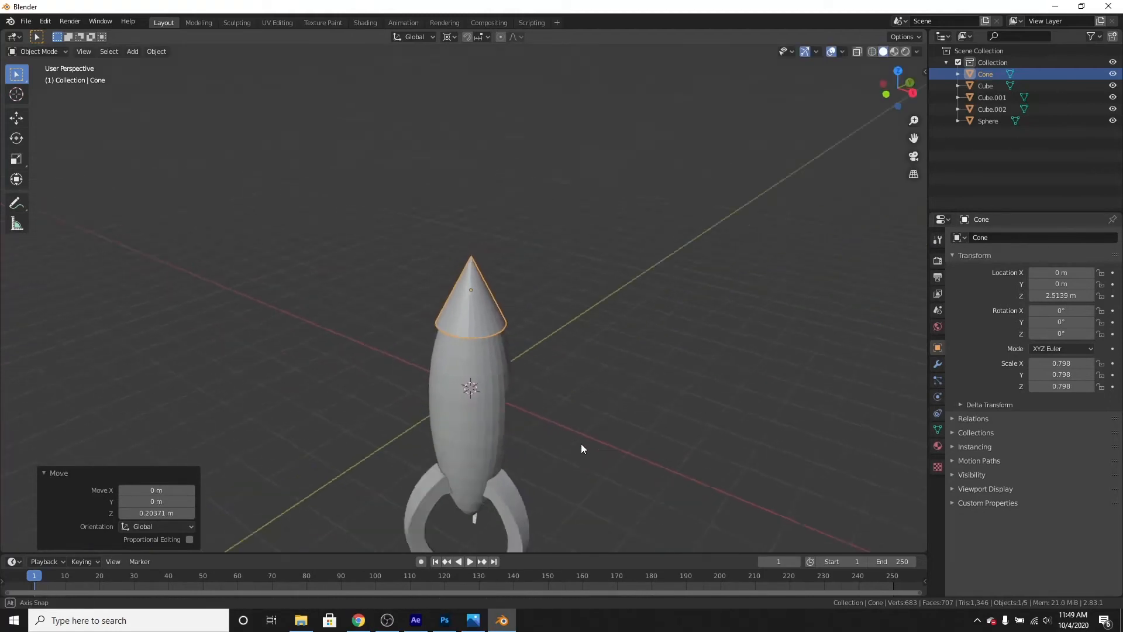
middle_click_drag(581, 448, 537, 409)
left_click(651, 445)
scroll(651, 446, "up", 4)
scroll(585, 404, "down", 3)
scroll(585, 415, "down", 2)
scroll(539, 380, "up", 4)
left_click(544, 330)
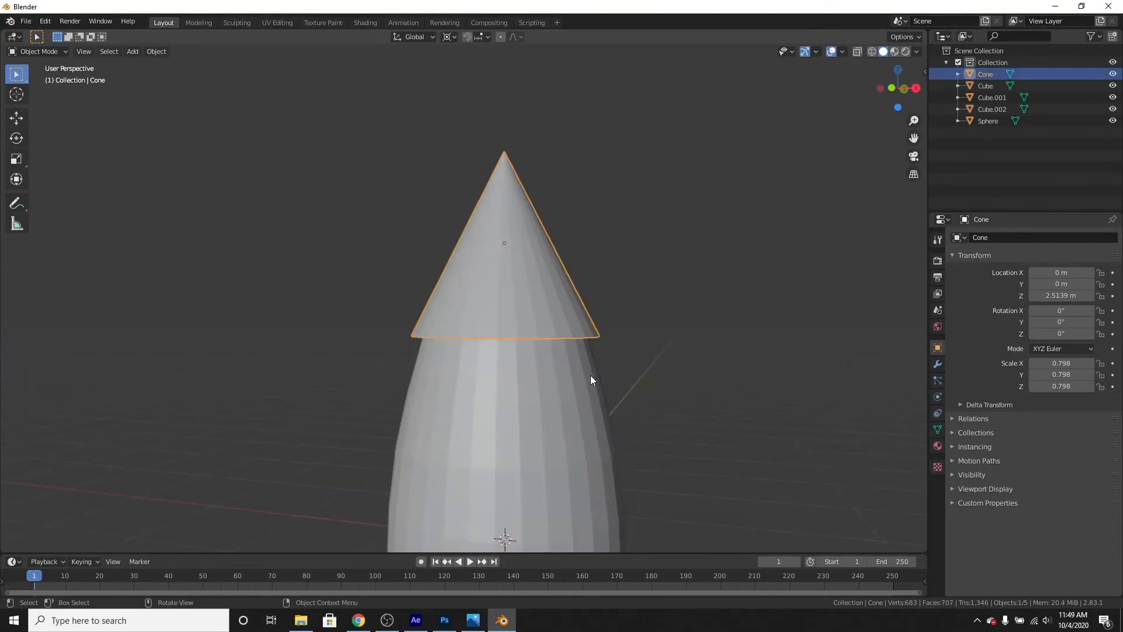
scroll(582, 379, "up", 2)
scroll(559, 351, "down", 4)
mouse_move(552, 381)
middle_mouse_down()
mouse_move(683, 465)
mouse_move(642, 406)
mouse_move(577, 350)
mouse_move(588, 401)
mouse_move(599, 400)
mouse_move(514, 358)
mouse_move(506, 381)
mouse_move(554, 382)
middle_mouse_up()
scroll(684, 459, "down", 2)
left_click(686, 458)
Step: Add a cylinder mesh at the 3D cursor for the rocket's window
scroll(577, 351, "up", 1)
scroll(600, 401, "up", 3)
scroll(509, 378, "up", 2)
key("shift+a")
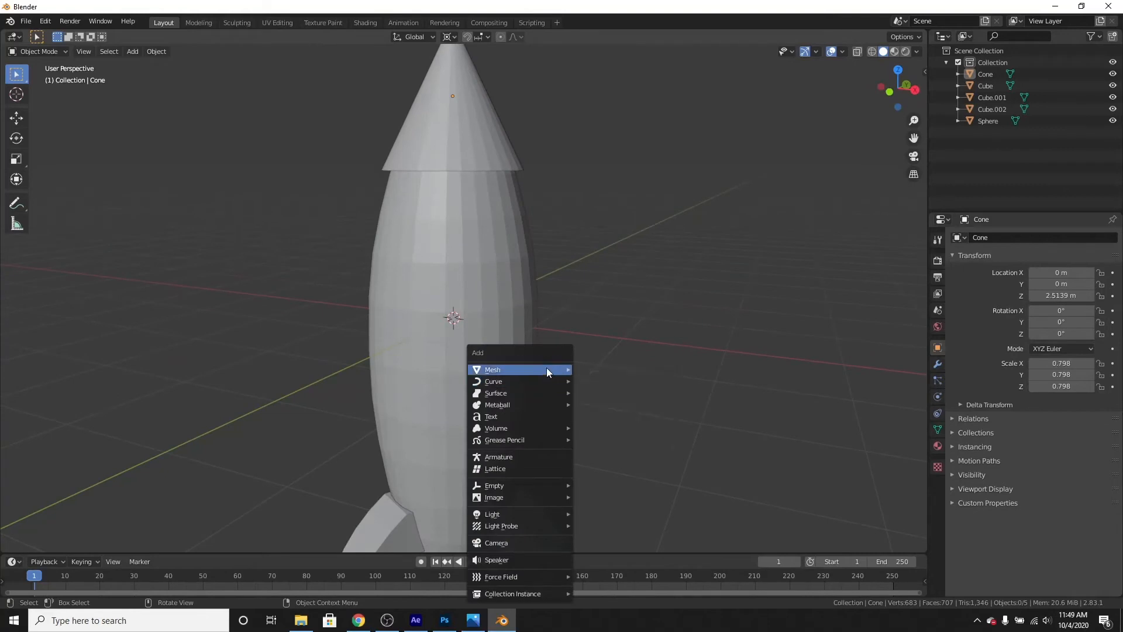
mouse_move(546, 369)
left_click(605, 428)
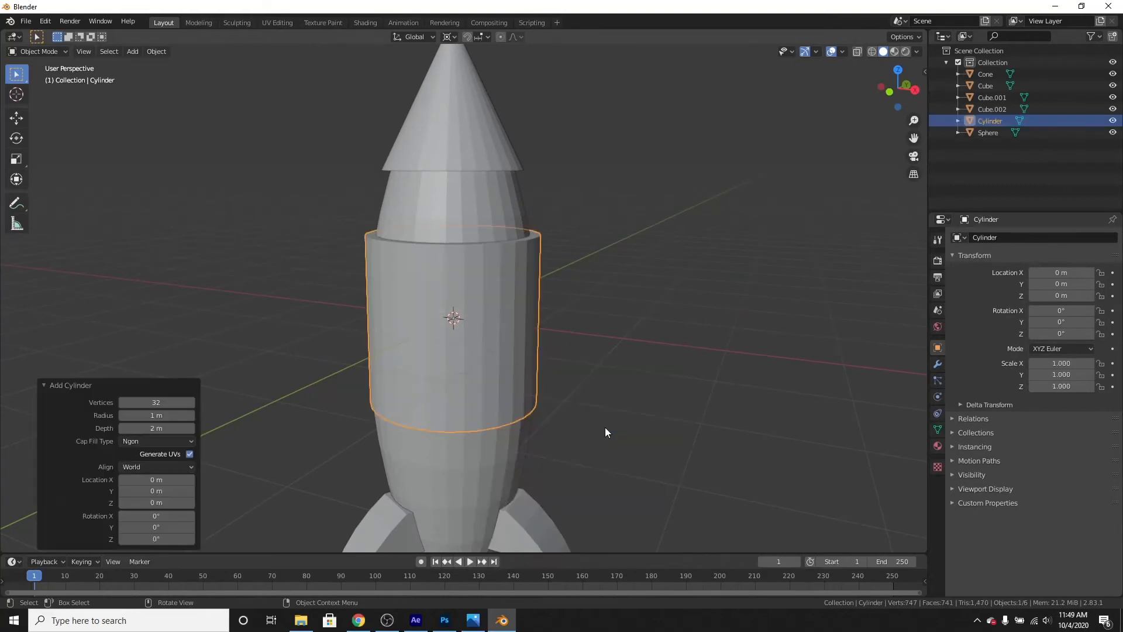
Step: Rotate the cylinder 90° about the global Y axis
key("r")
key("x")
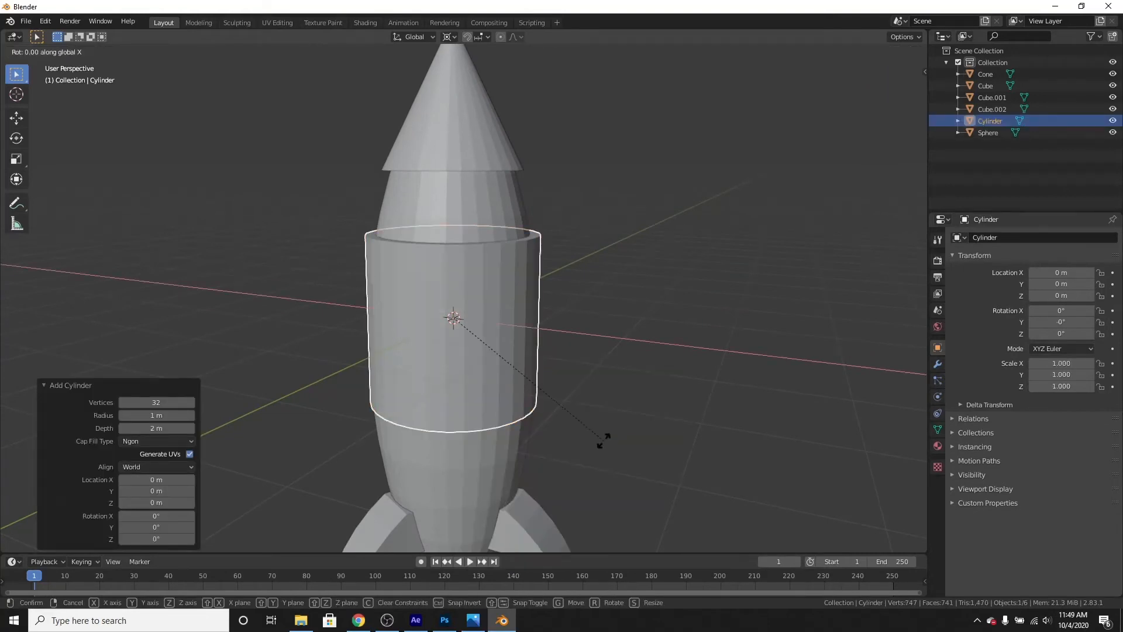
type("y")
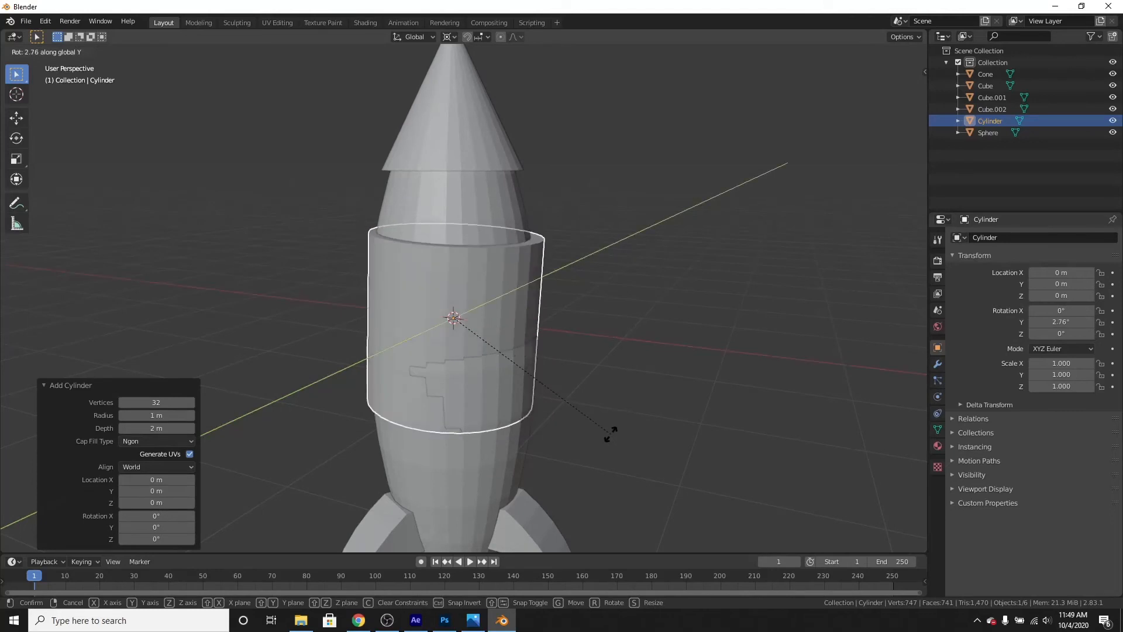
type("90")
key("Return")
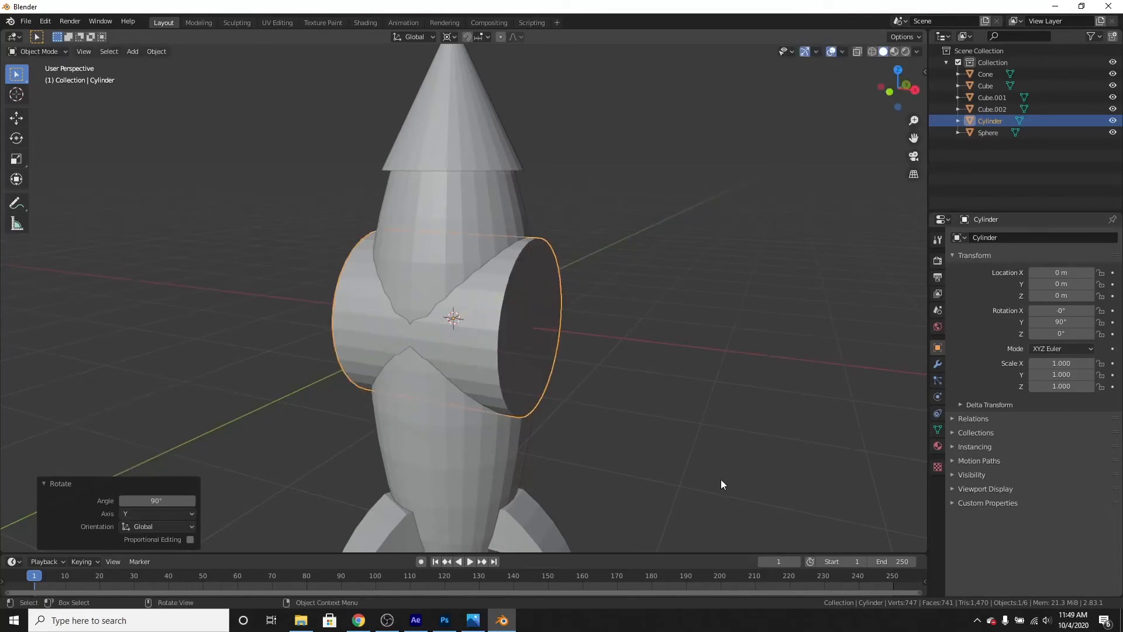
Step: Scale the cylinder down to about 0.38 and raise it about 0.65 m along Z
key("s")
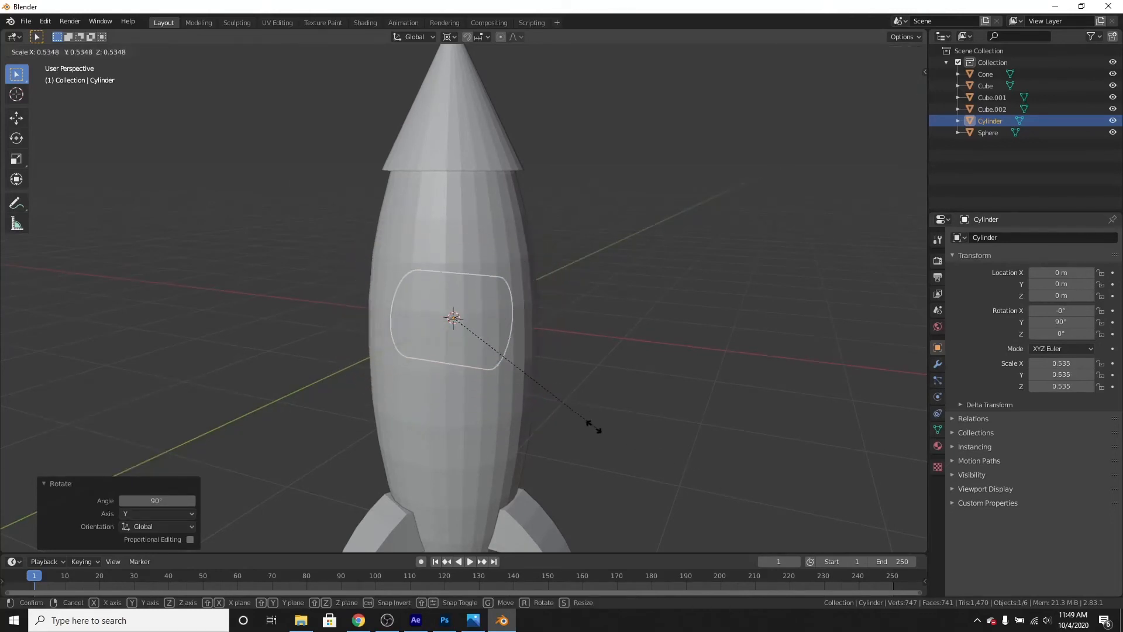
left_click(550, 409)
key("g")
key("z")
left_click(565, 361)
Step: Move the cylinder about 0.6 m along X so its end protrudes from the rocket body
middle_click_drag(568, 352, 603, 404)
key("g")
key("x")
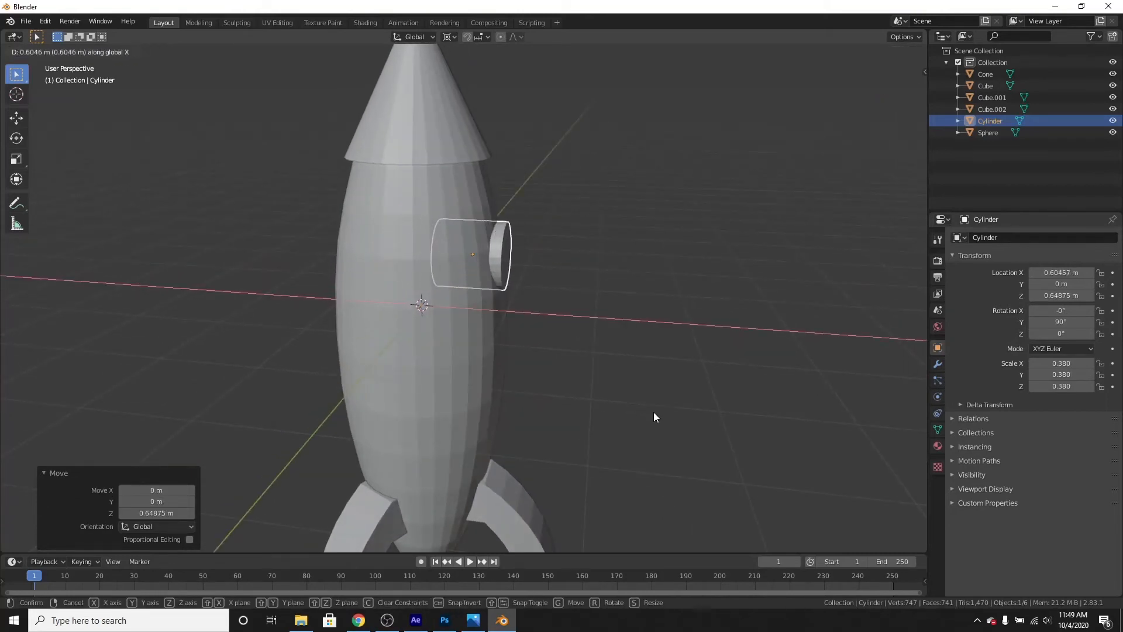
left_click(654, 412)
Step: Adjust the cylinder's height along Z, raising it slightly and lowering it about 0.47 m to near the middle of the body
scroll(658, 386, "up", 4)
middle_click_drag(660, 371, 637, 376)
key("g")
key("z")
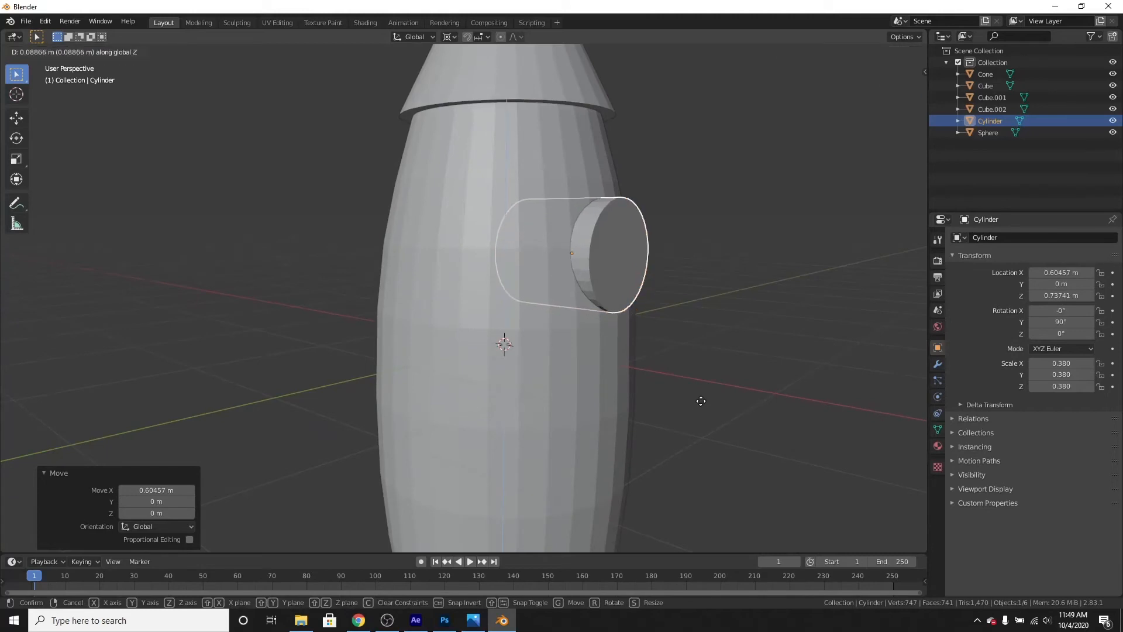
left_click(699, 398)
middle_click_drag(702, 400, 634, 415)
scroll(728, 430, "down", 3)
key("g")
key("z")
left_click(637, 434)
Step: Enlarge the cylinder by a factor of about 1.06 and move it about -0.014 m along X
scroll(721, 407, "up", 4)
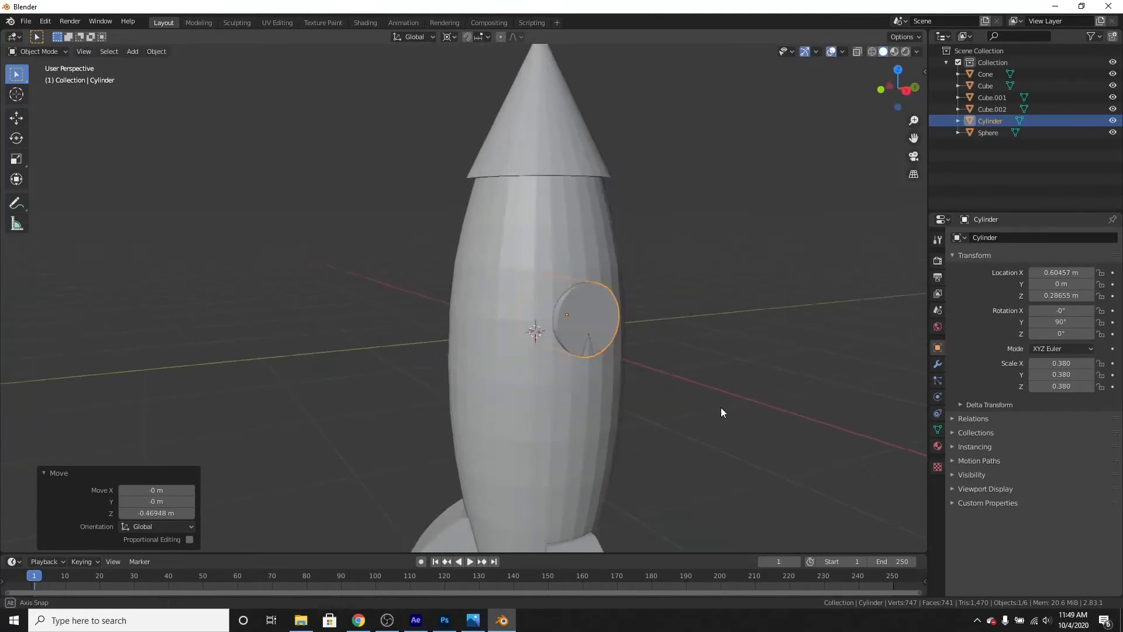
key("s")
left_click(754, 423)
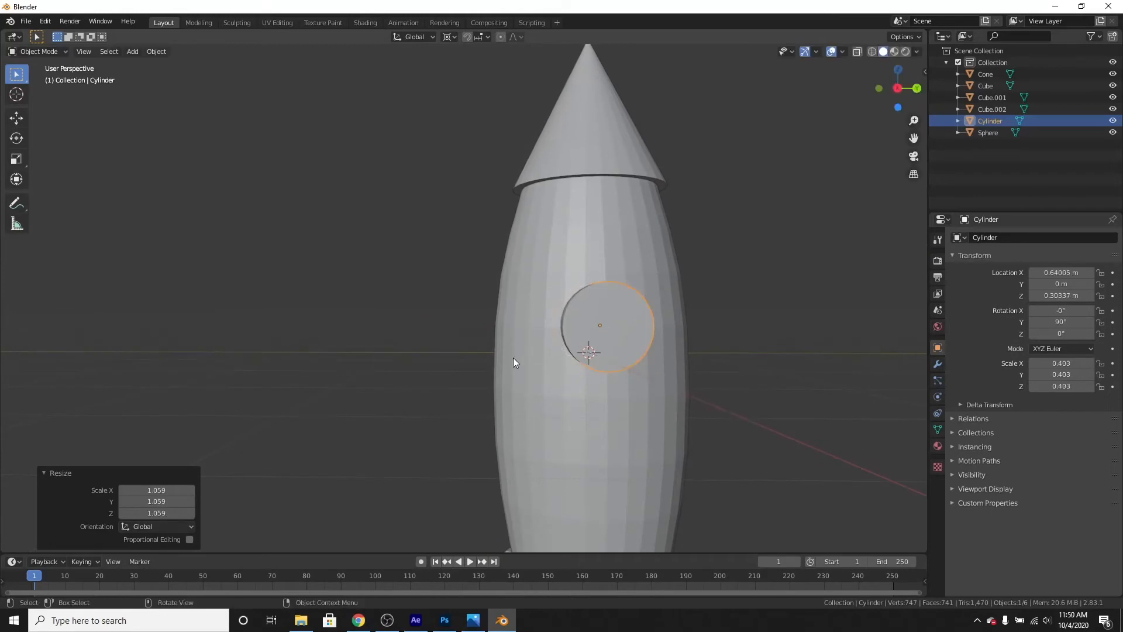
middle_click_drag(514, 360, 623, 382)
key("g")
key("x")
left_click(610, 381)
Step: Scale the cylinder up by about 1.075 and move it about -0.045 m along X into the body
key("s")
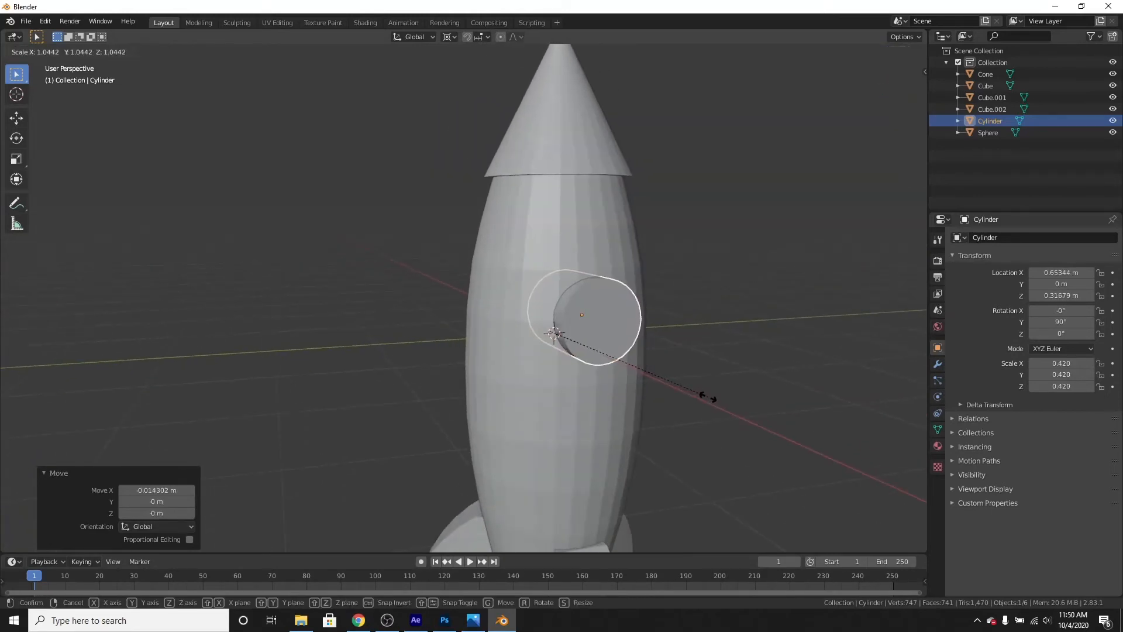
left_click(714, 397)
key("g")
key("z")
key("x")
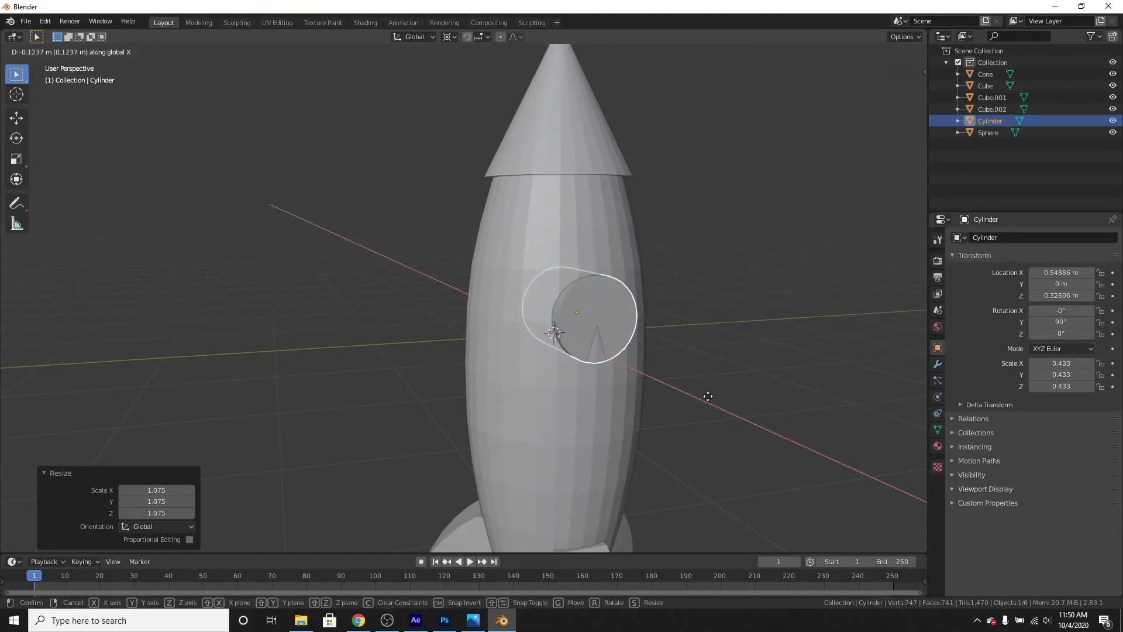
left_click(714, 397)
Step: Inspect from several angles how far the window cylinder protrudes from the rocket body
scroll(680, 397, "up", 4)
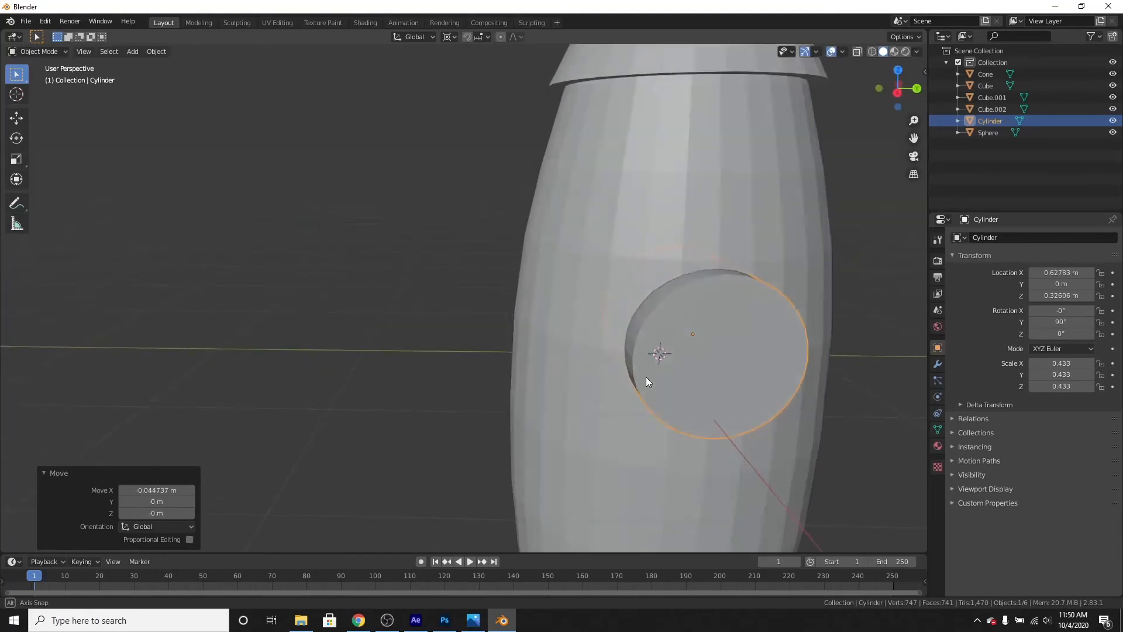
mouse_move(646, 377)
middle_mouse_down()
mouse_move(676, 378)
mouse_move(637, 380)
middle_mouse_up()
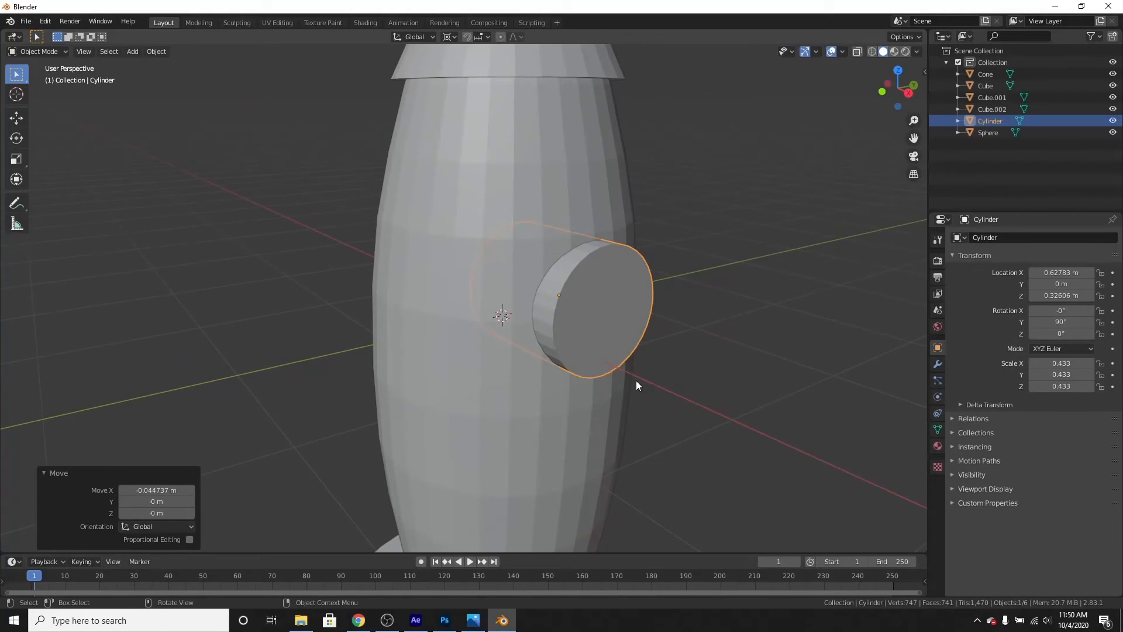
scroll(658, 344, "down", 3)
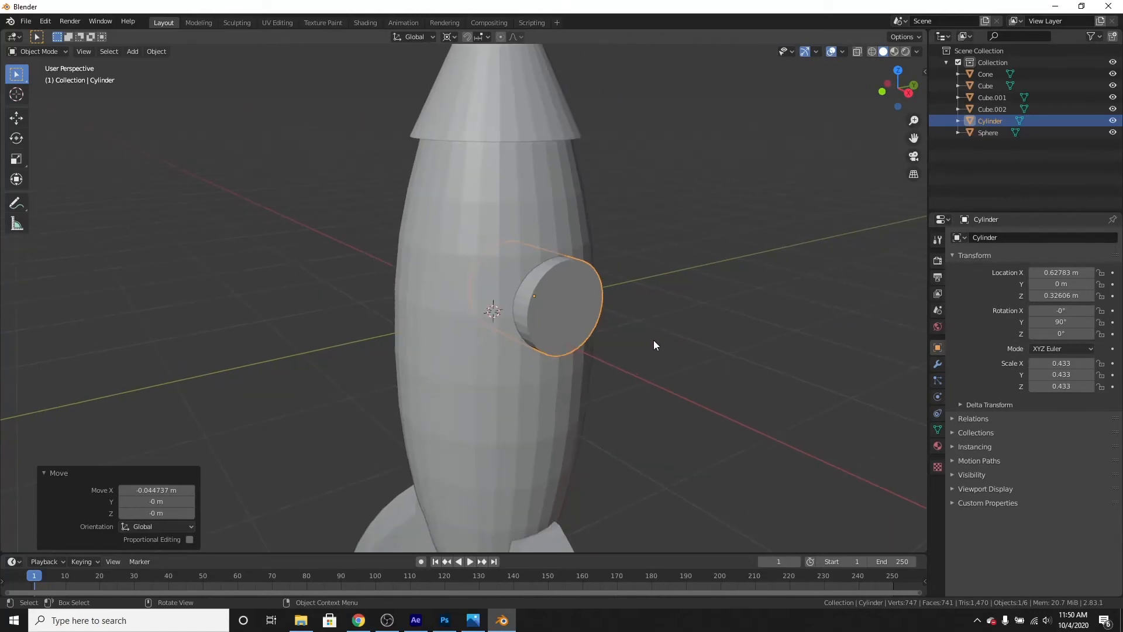
left_click(597, 383)
scroll(517, 412, "down", 3)
middle_click_drag(517, 412, 553, 402)
scroll(499, 376, "up", 3)
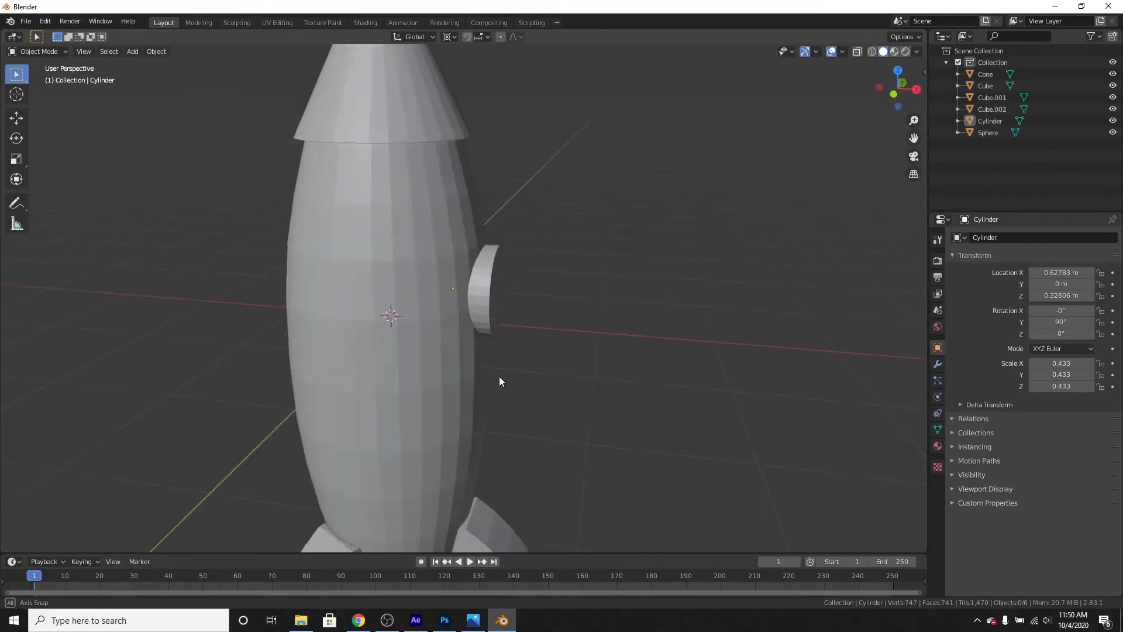
middle_click_drag(500, 377, 523, 291)
Step: Move the window cylinder about -0.035 m along X, deeper into the rocket body, and deselect it
left_click(523, 291)
scroll(595, 364, "up", 4)
key("g")
key("x")
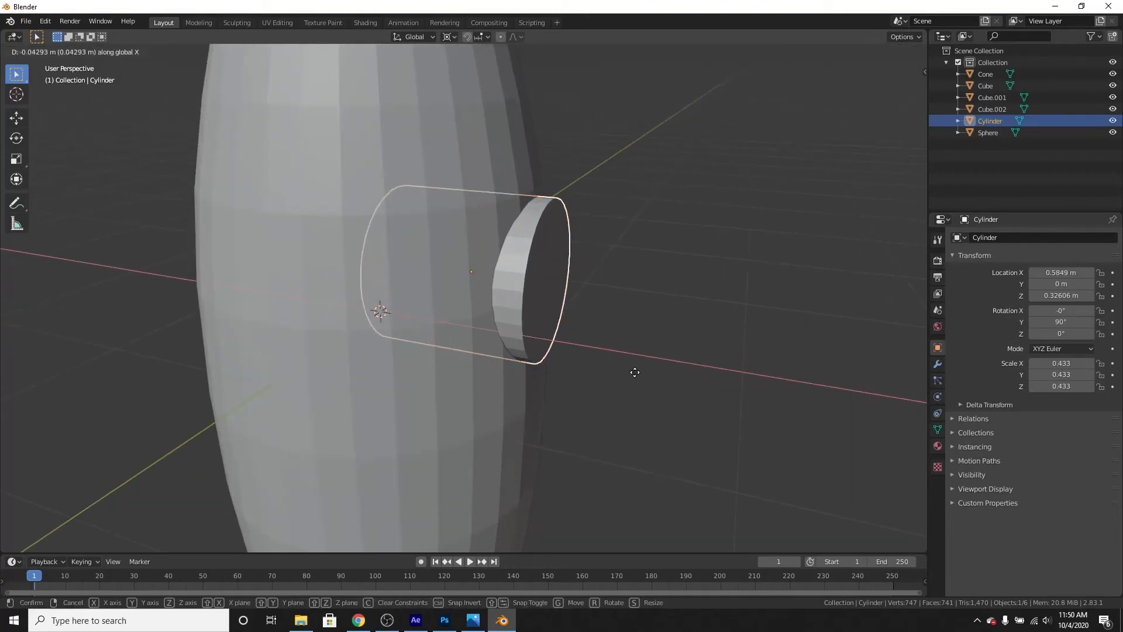
left_click(636, 372)
scroll(637, 372, "down", 6)
left_click(637, 372)
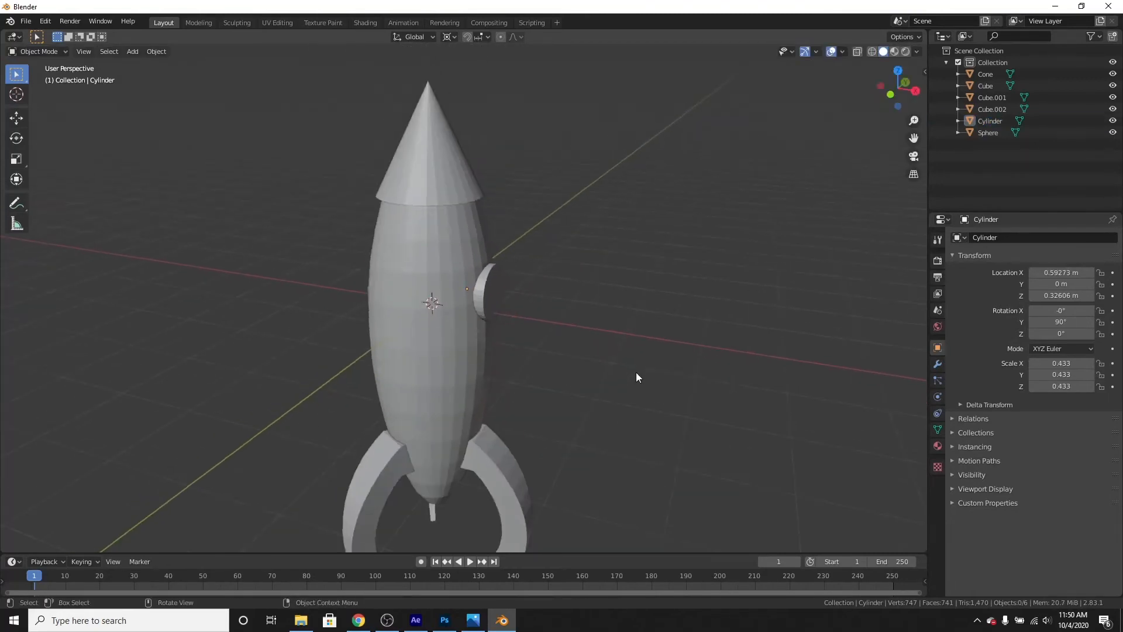
Step: Switch the viewport shading to Material Preview with the rocket's upper half in view
middle_click_drag(501, 394, 504, 370)
scroll(453, 365, "up", 4)
scroll(505, 370, "up", 2)
scroll(494, 369, "down", 2)
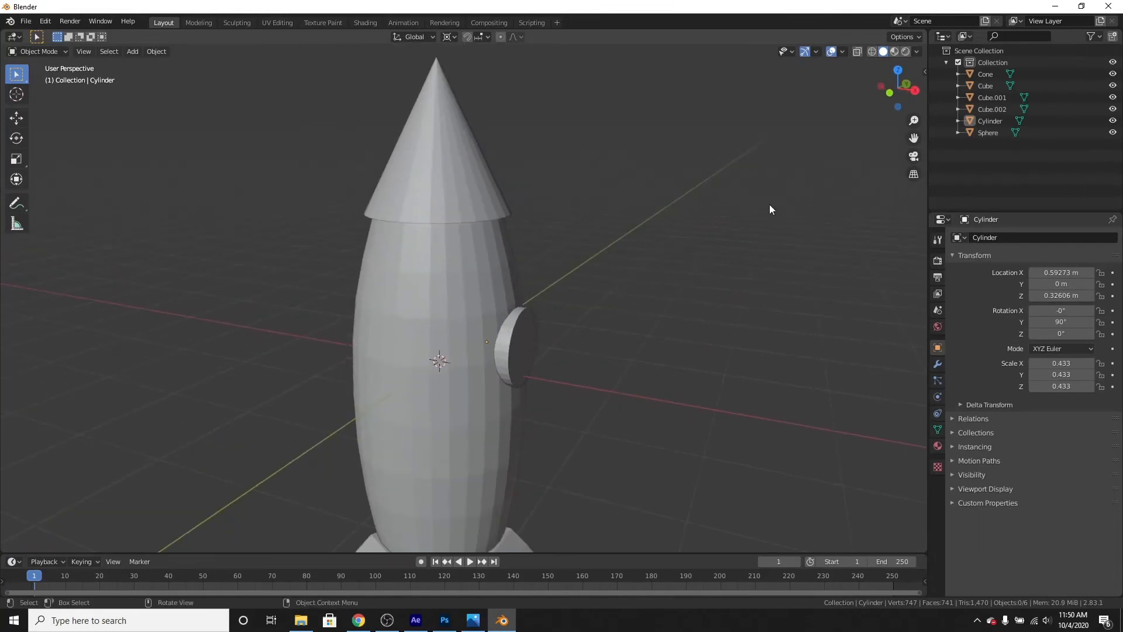
left_click(895, 51)
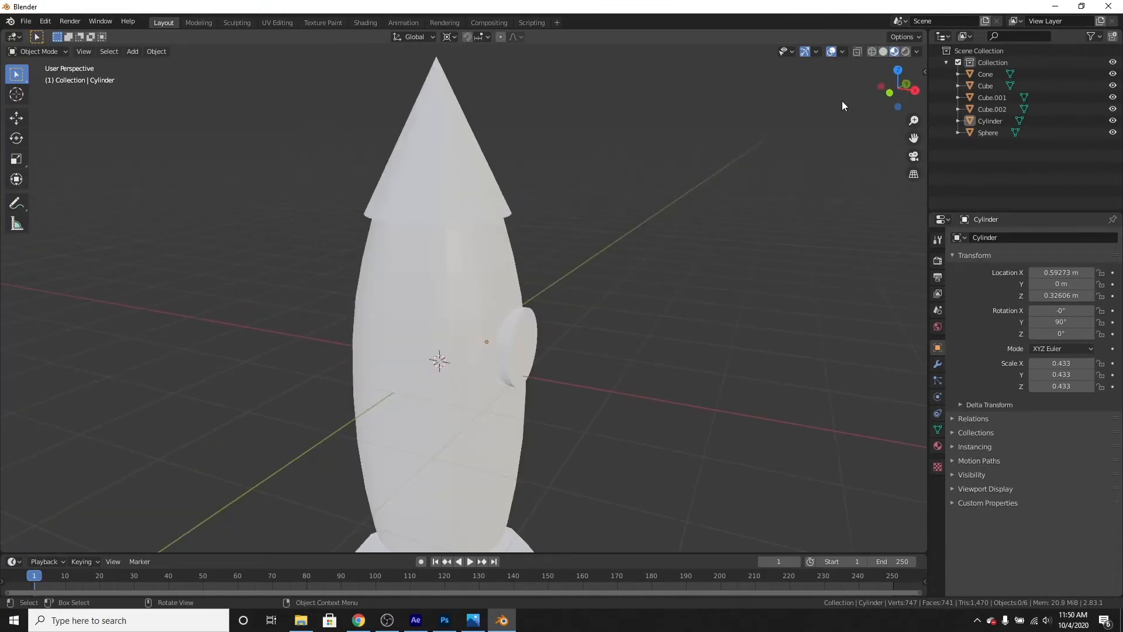
Step: Give the nose cone a new material with a dark grey base color, value about 0.193
left_click(466, 197)
middle_click_drag(556, 245, 569, 266)
scroll(569, 266, "up", 2)
scroll(584, 284, "down", 2)
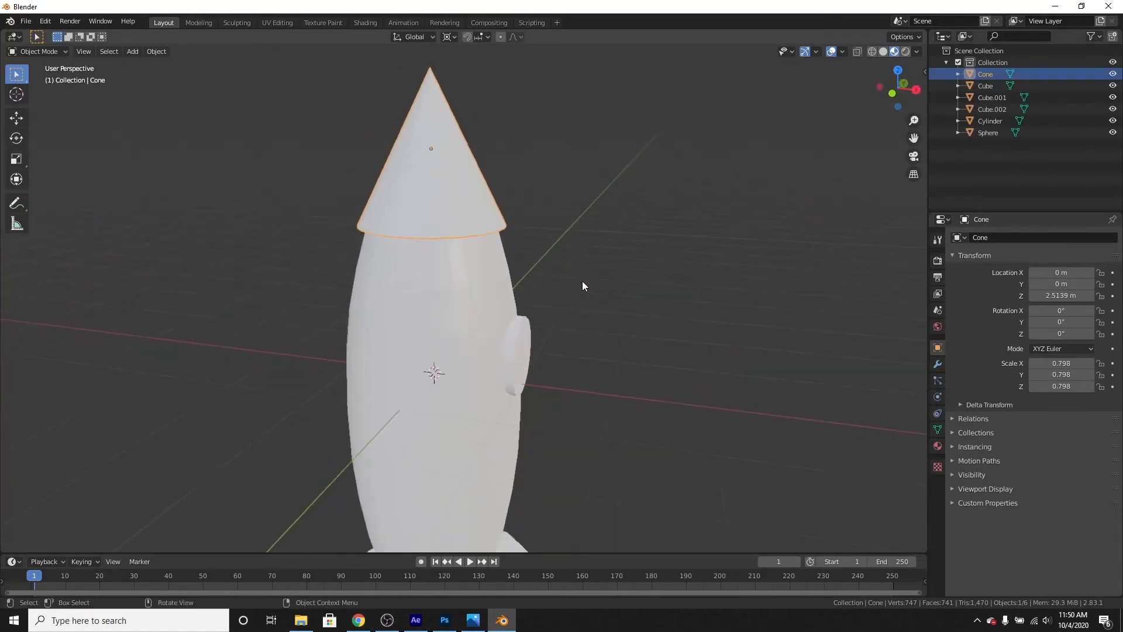
left_click(938, 446)
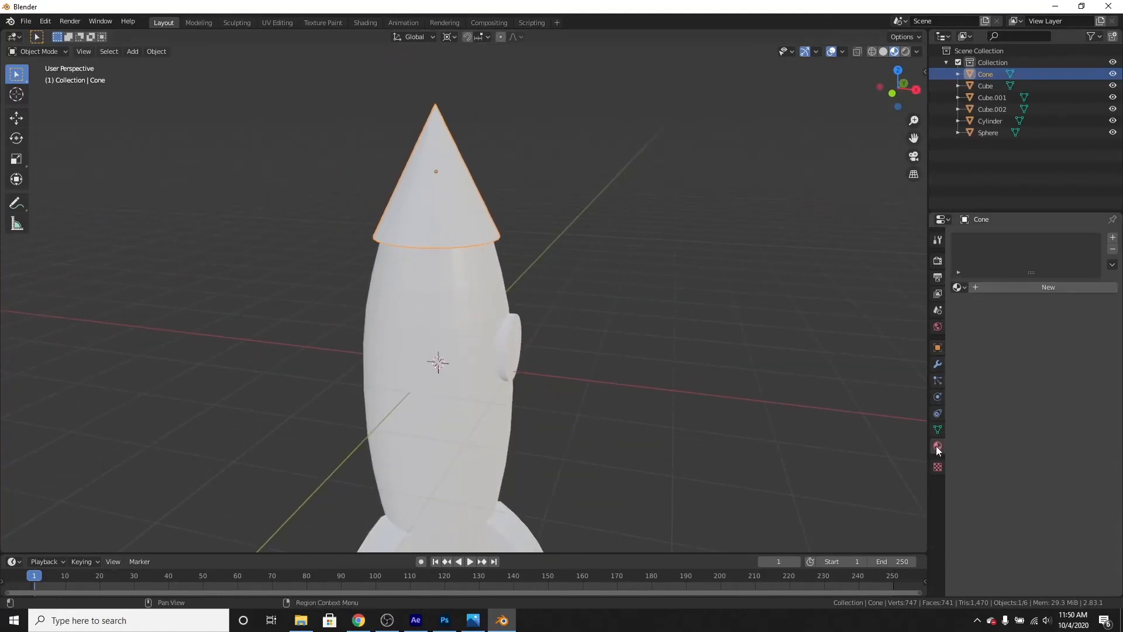
left_click(1027, 286)
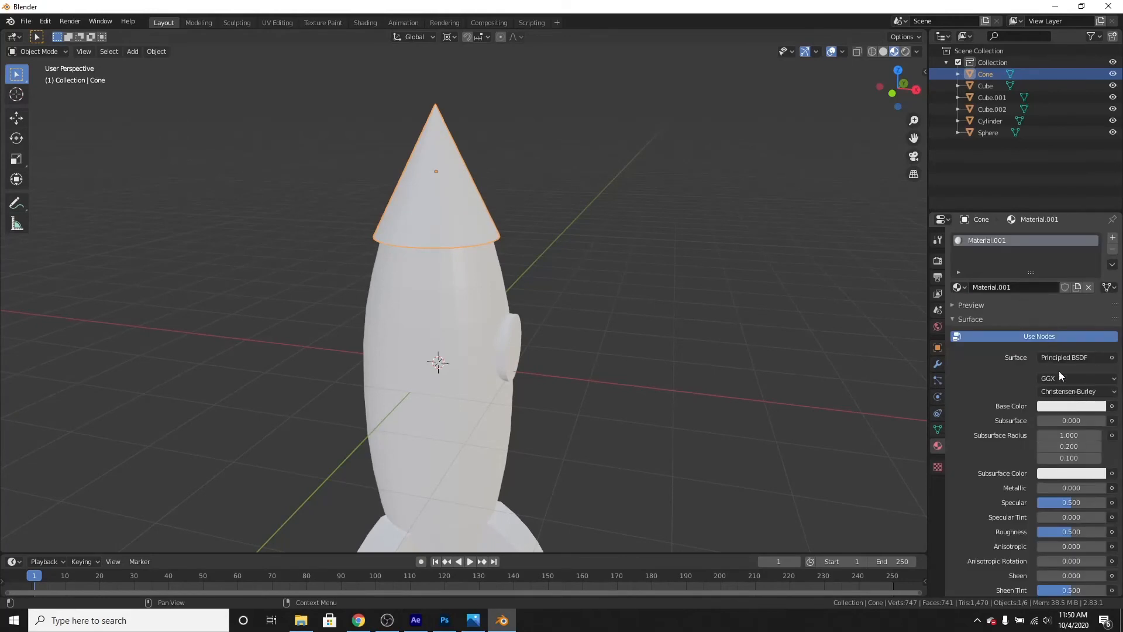
left_click(1066, 407)
left_click_drag(1100, 293, 1098, 308)
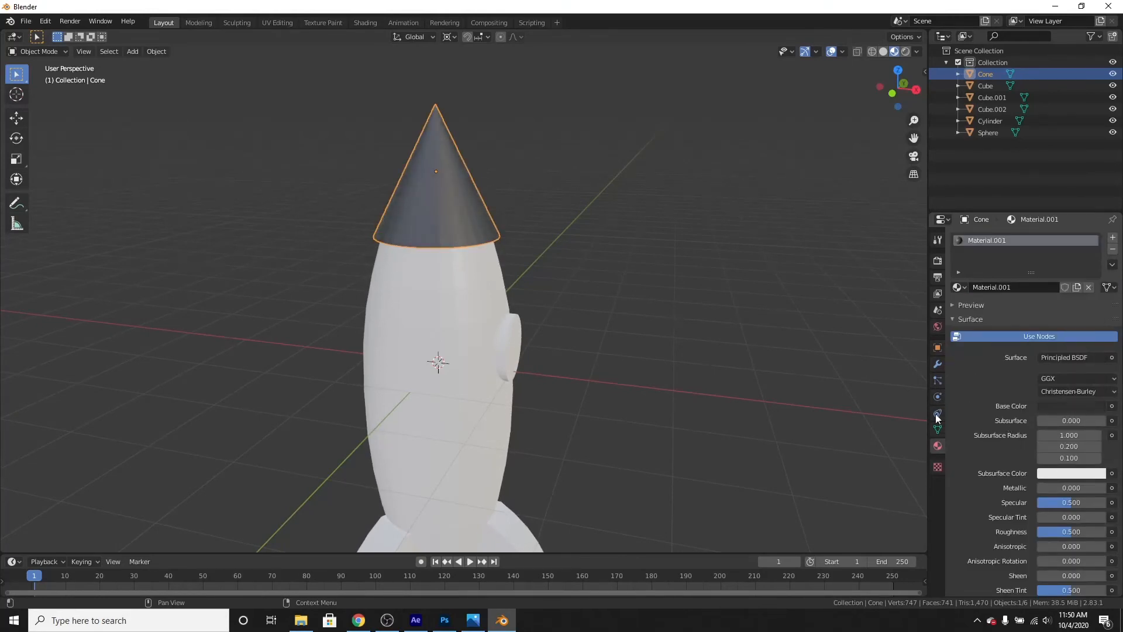
Step: Give the sphere body a new material with a near-black base color, value about 0.007
left_click(419, 325)
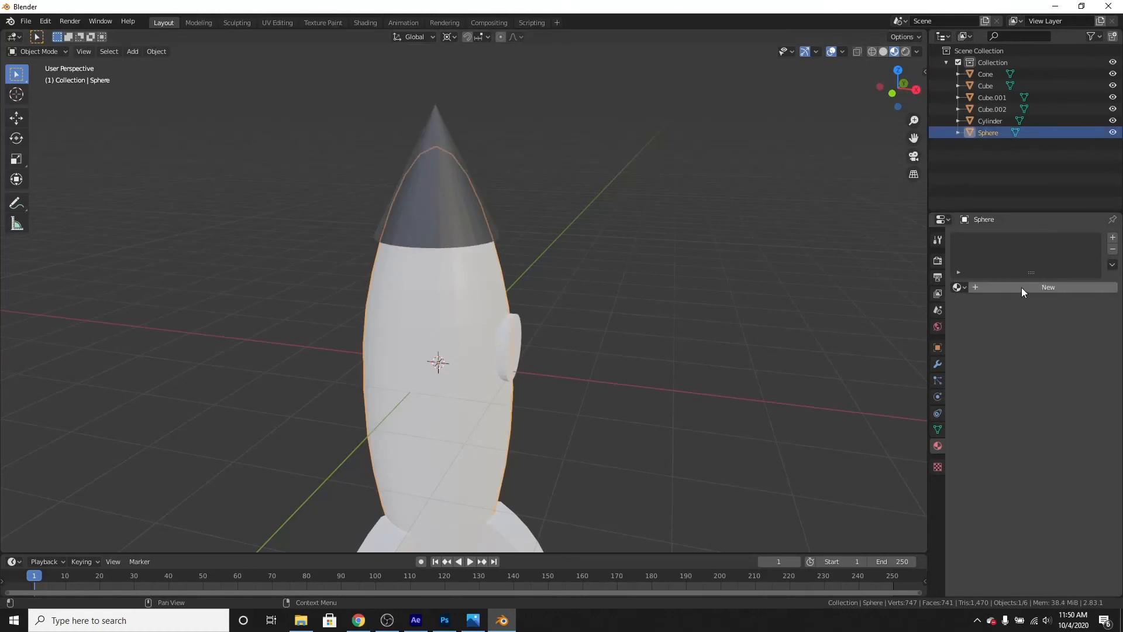
left_click(1021, 287)
left_click(1068, 404)
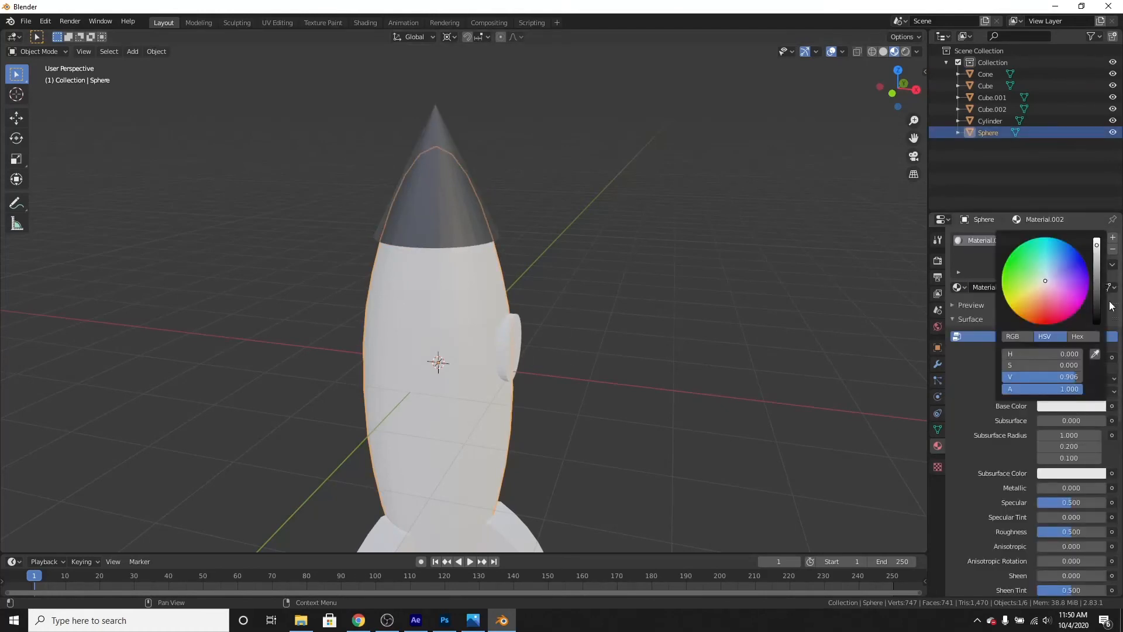
left_click_drag(1097, 290, 1098, 326)
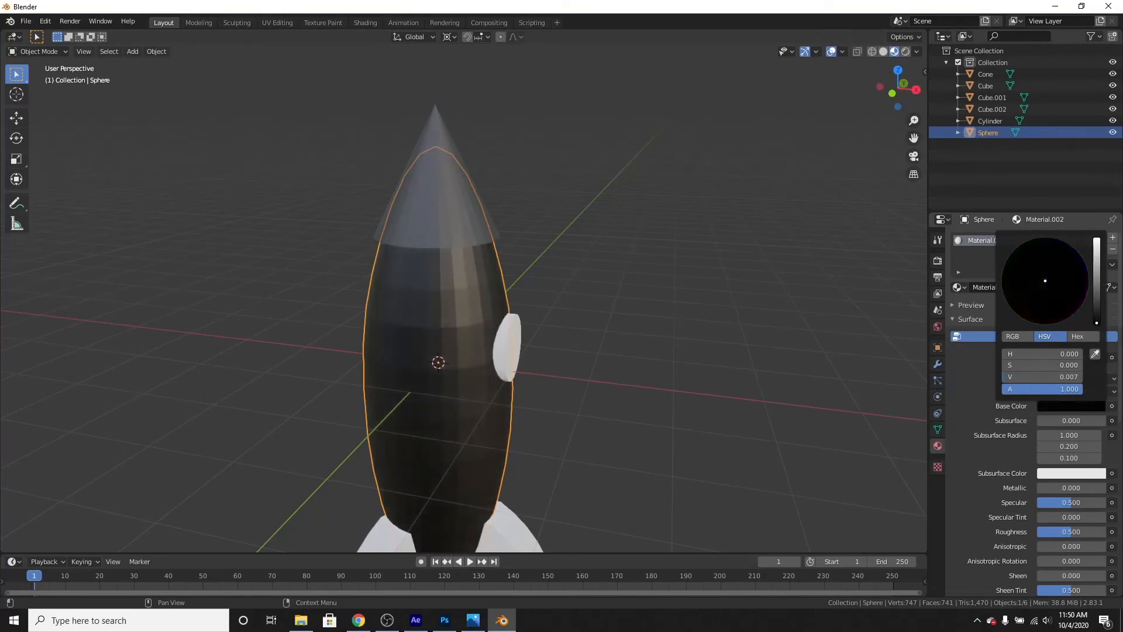
Step: Select all three rocket legs and join them into a single object
middle_click_drag(509, 304, 518, 222, "shift")
left_click(387, 350)
left_click(479, 358, "shift")
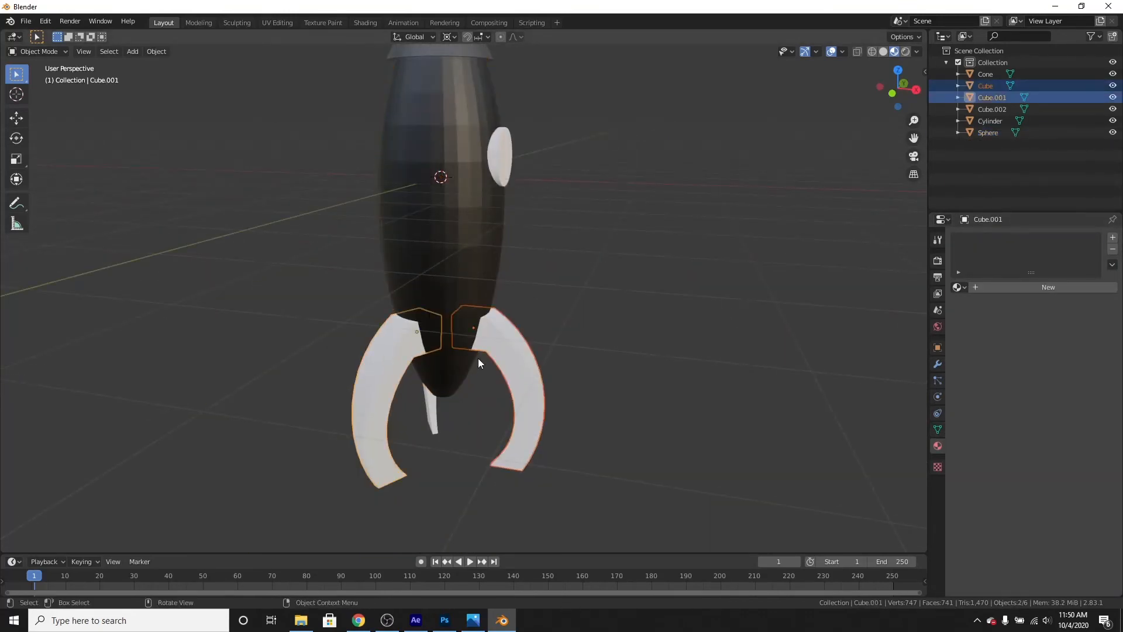
middle_click_drag(478, 358, 484, 291)
left_click(389, 323, "shift")
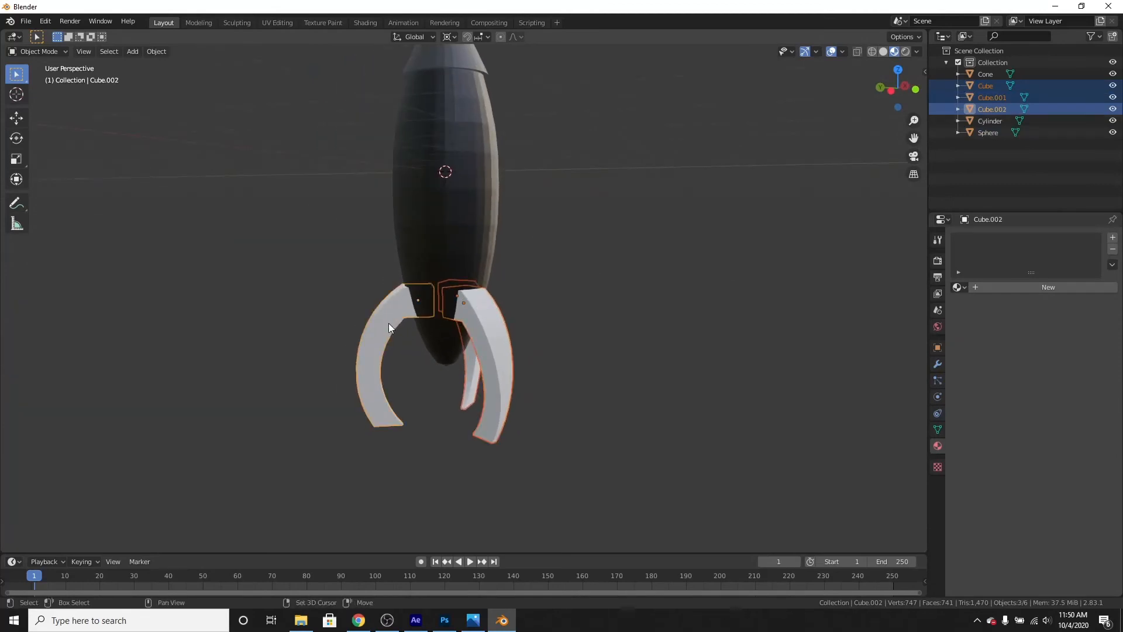
scroll(518, 349, "up", 3)
middle_click_drag(518, 349, 473, 351)
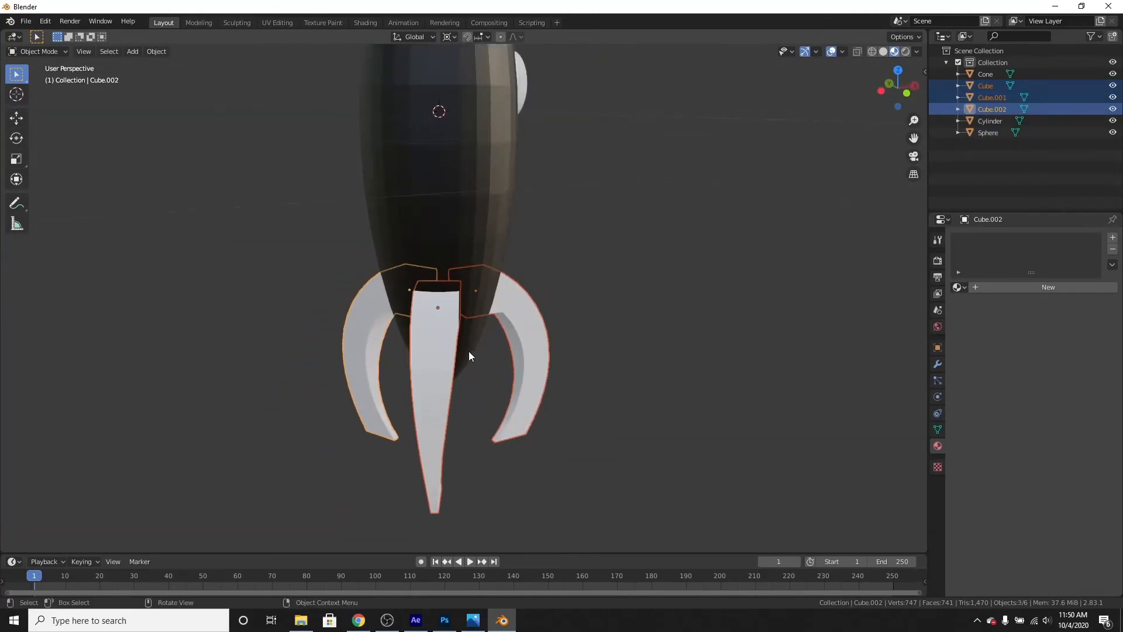
key("ctrl+j")
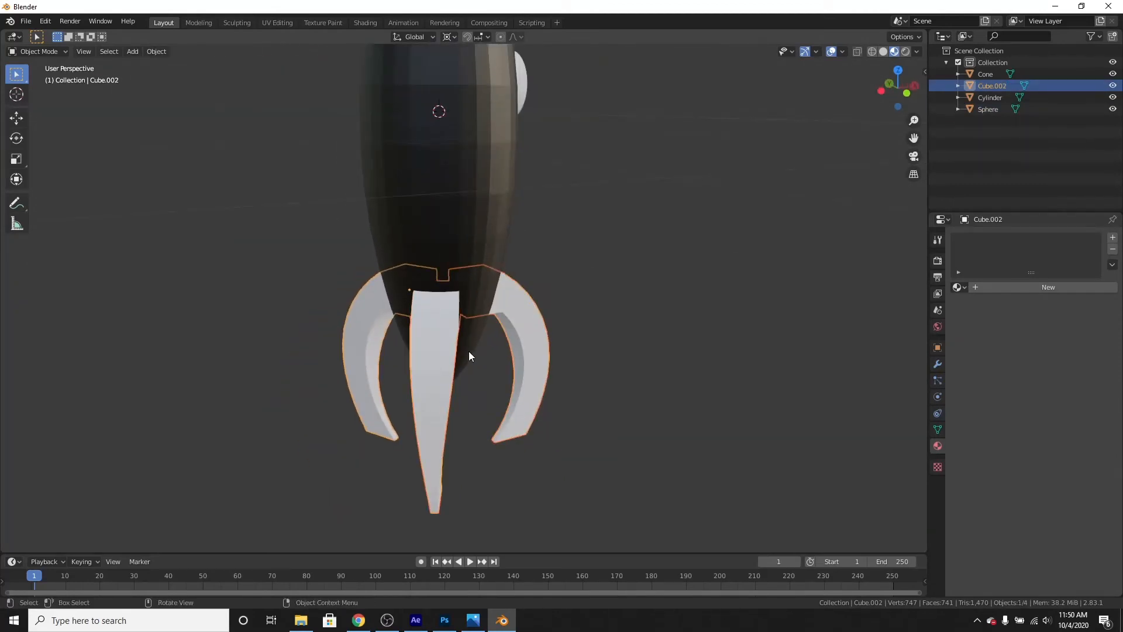
Step: Give the joined legs a new material with a blue-violet base color, hue about 0.704 and saturation 1
middle_click_drag(468, 350, 437, 287)
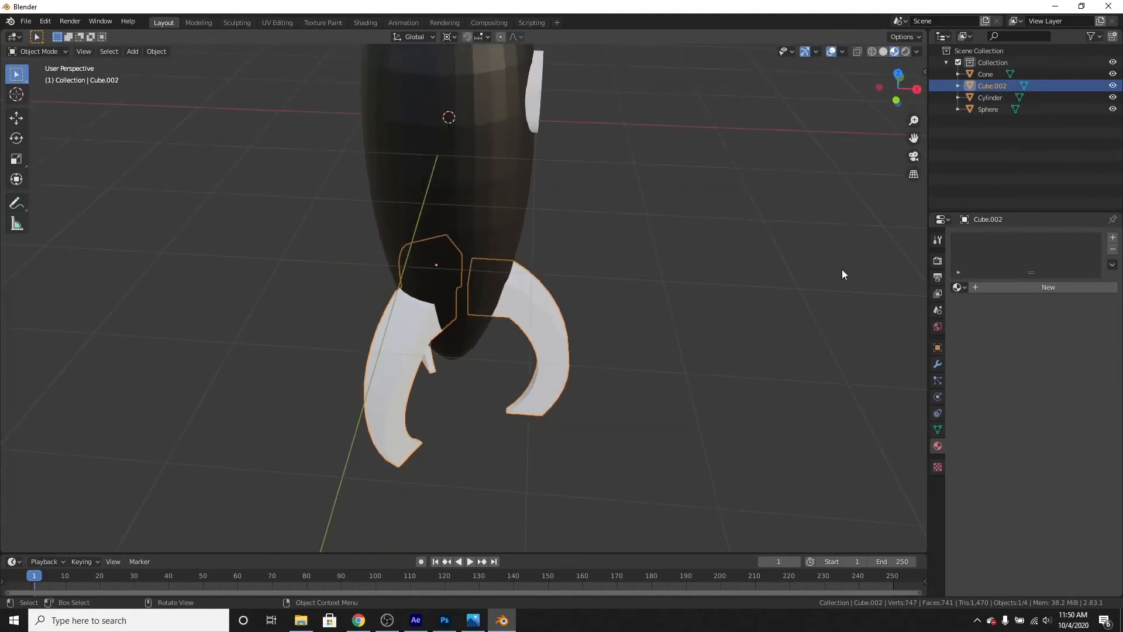
left_click(1079, 287)
left_click(1062, 406)
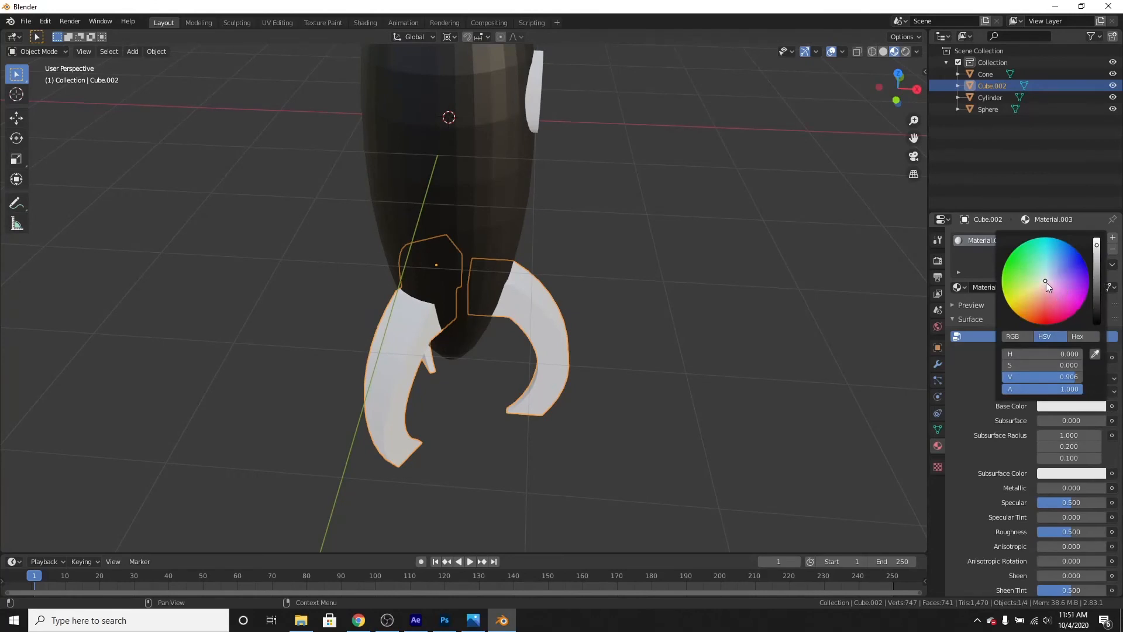
left_click_drag(1046, 282, 1088, 272)
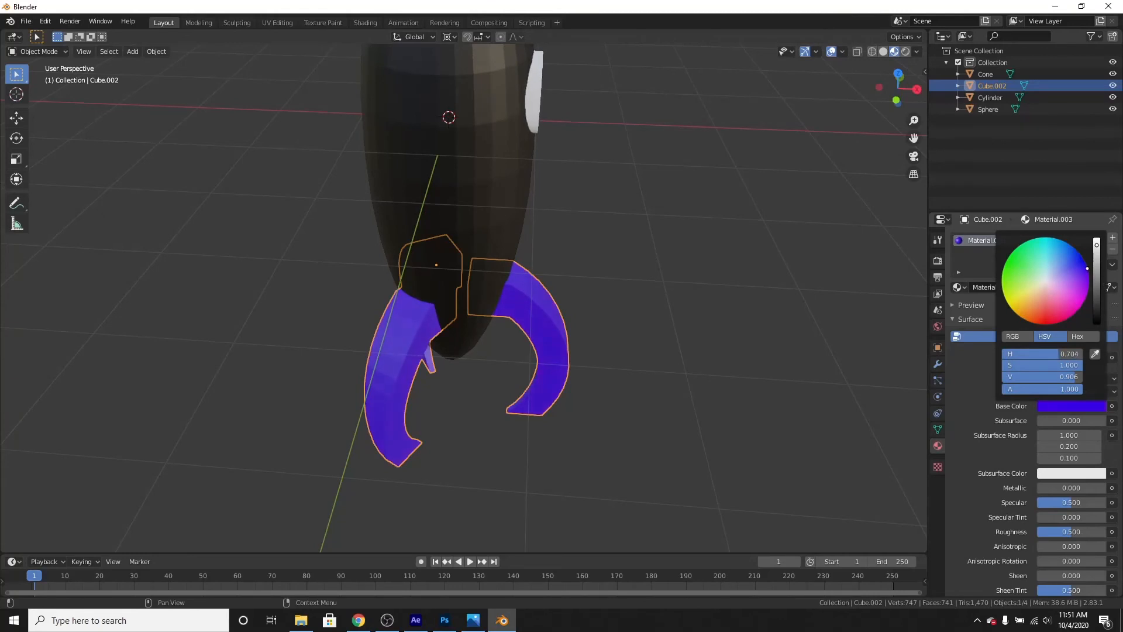
Step: Change the legs' base color to pure white at full brightness
middle_click_drag(591, 252, 530, 278)
left_click(1069, 405)
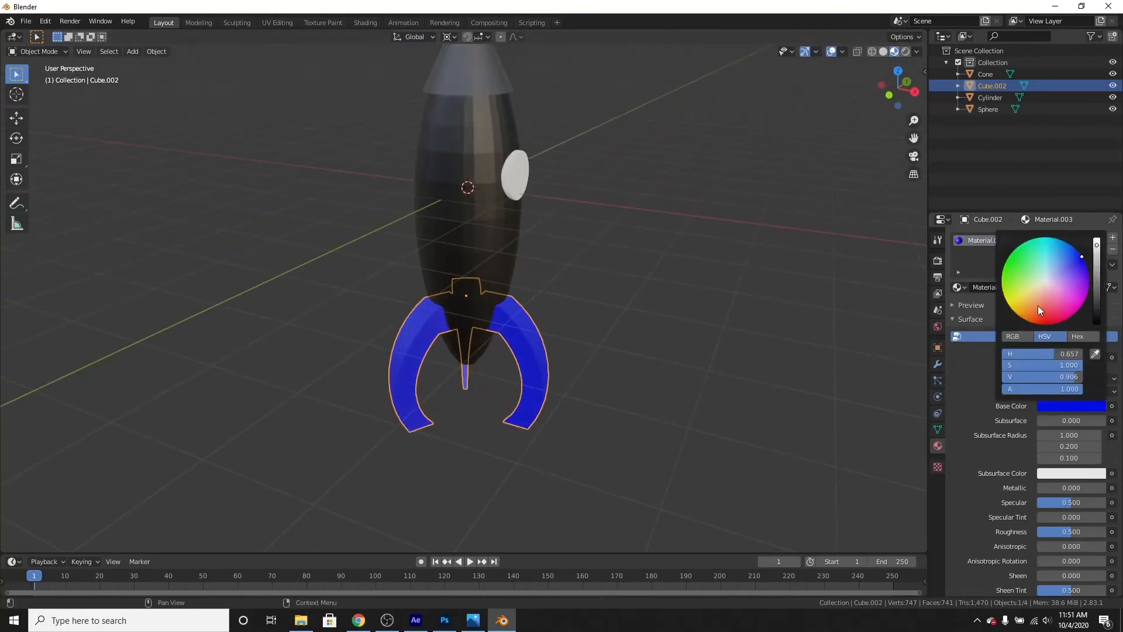
left_click_drag(1098, 277, 1097, 239)
left_click_drag(1053, 275, 1098, 239)
Step: Give the window cylinder a new material with a bright turquoise base color
left_click(515, 174)
scroll(572, 236, "up", 4)
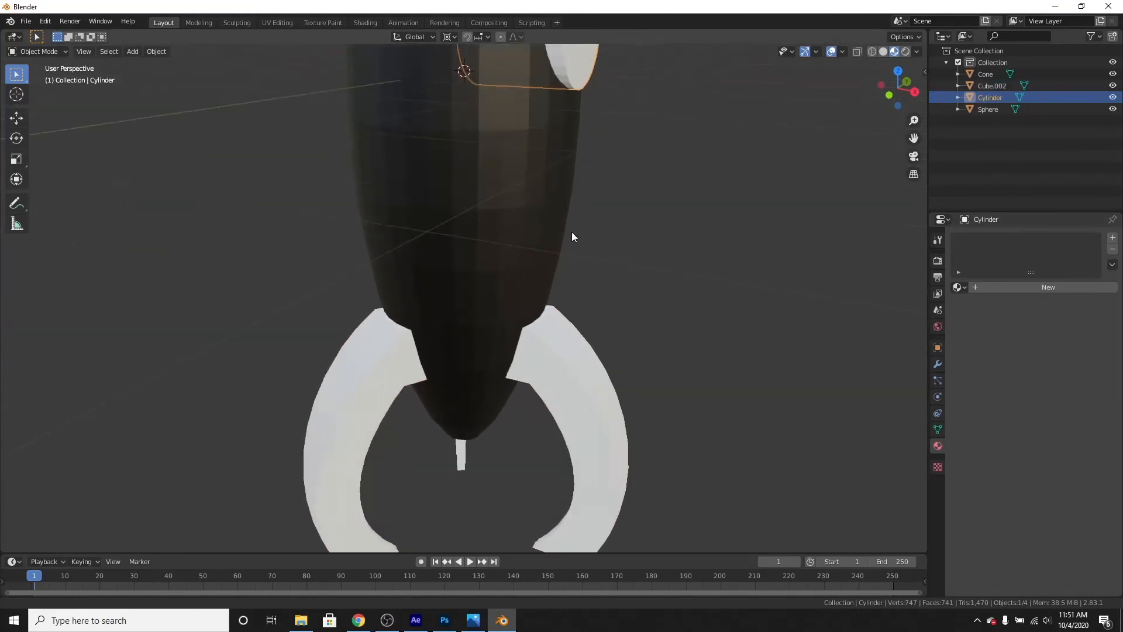
scroll(572, 237, "down", 4)
left_click(1003, 287)
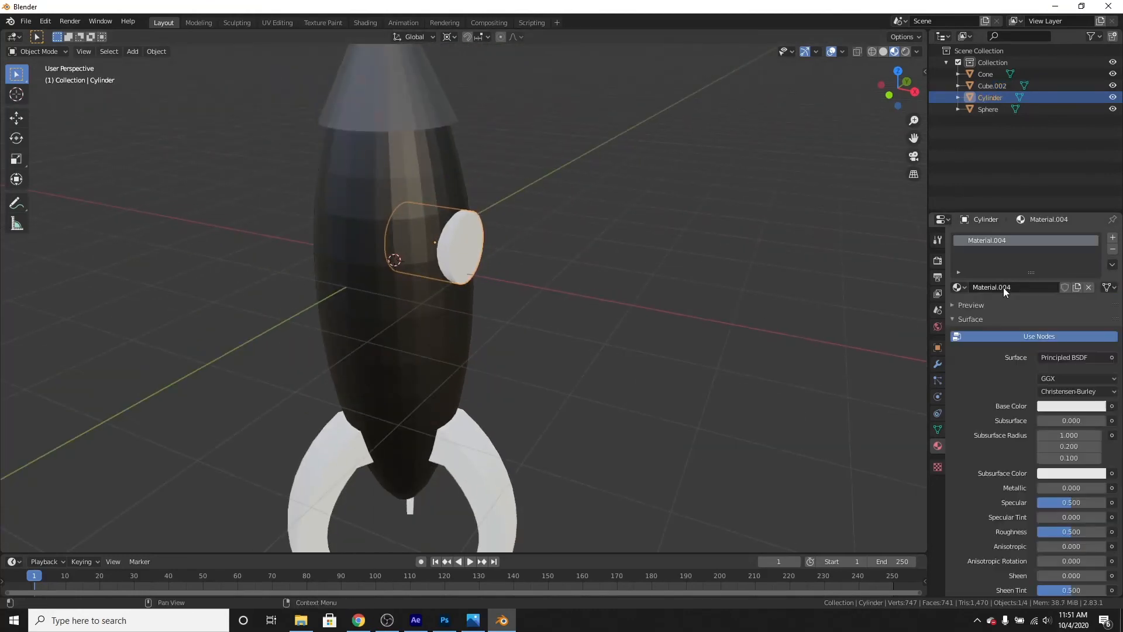
left_click(1048, 406)
left_click_drag(1048, 272, 1049, 242)
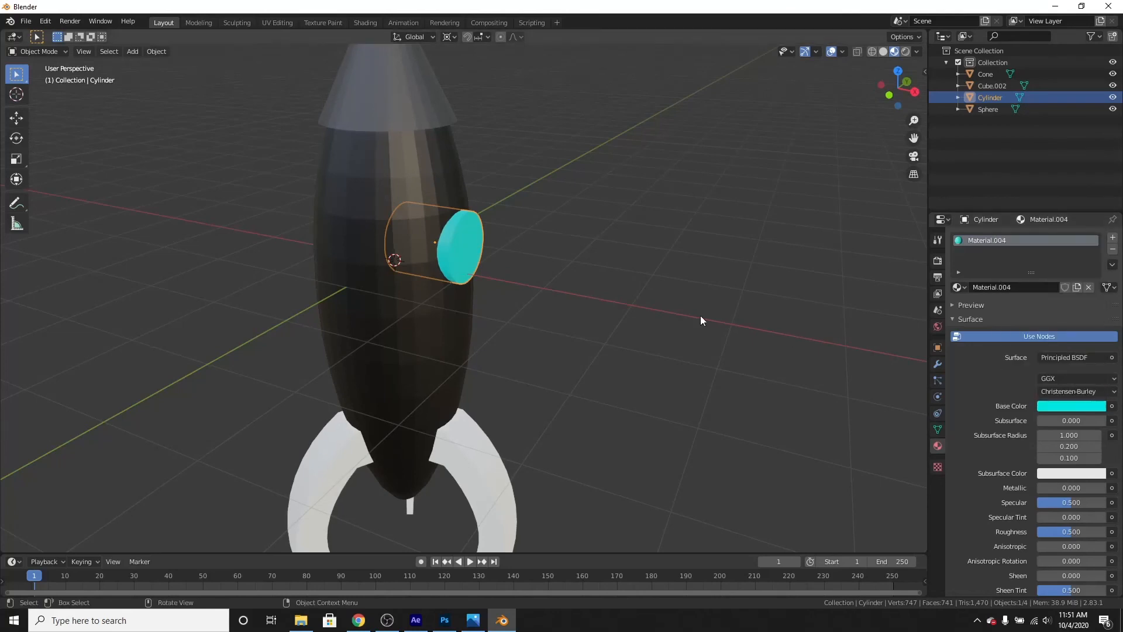
Step: Set the base color of the legs' material to pure red, with hue about 0.992, saturation 1 and value 1
middle_click_drag(701, 315, 664, 447)
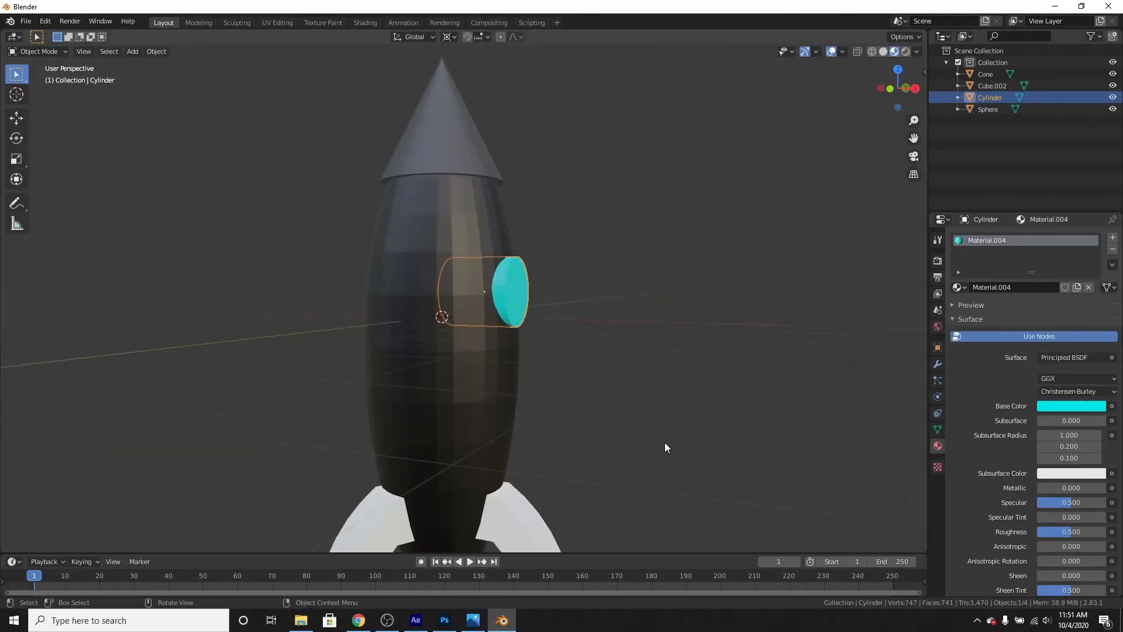
left_click(603, 445)
scroll(562, 443, "down", 3)
middle_click_drag(526, 447, 476, 431)
scroll(473, 430, "up", 4)
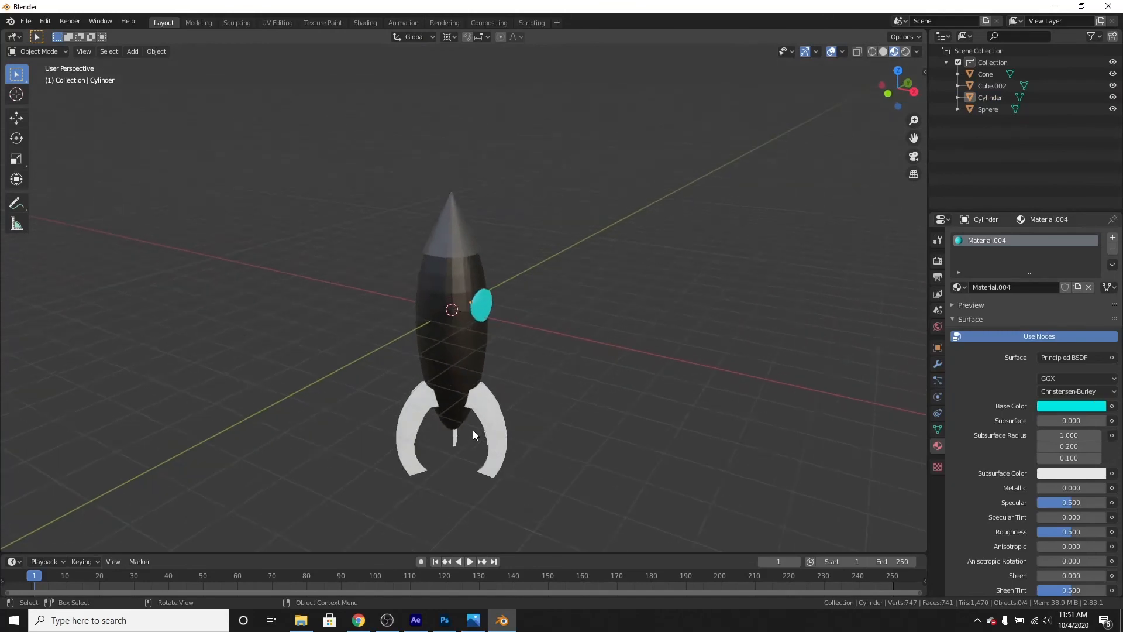
left_click(496, 447)
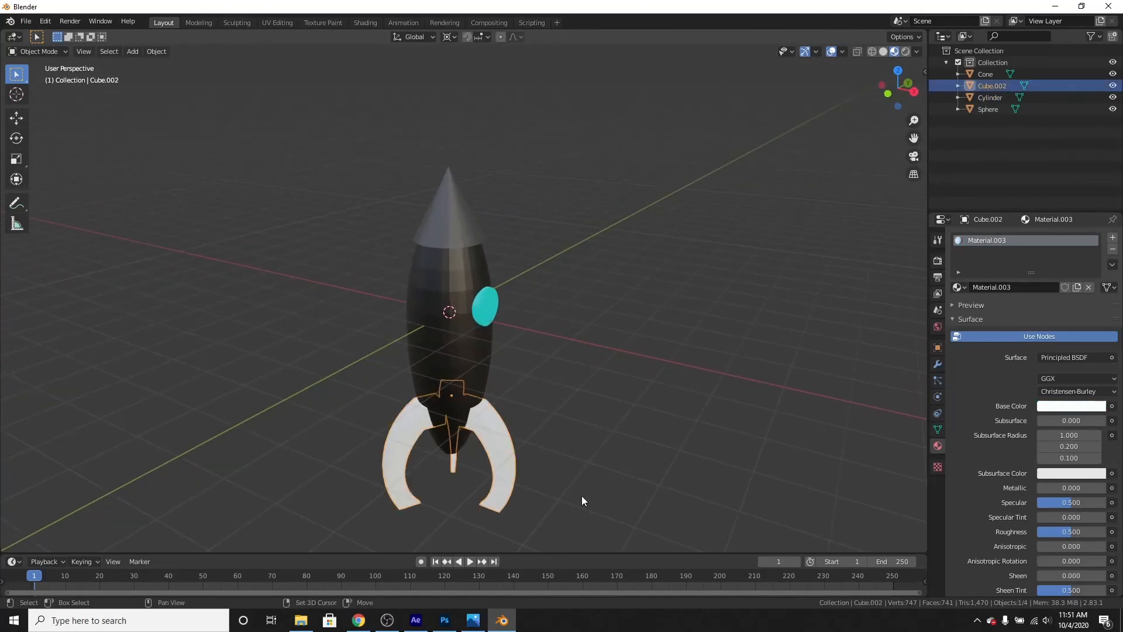
scroll(602, 441, "up", 4)
middle_click_drag(581, 510, 628, 343, "shift")
scroll(629, 343, "down", 2)
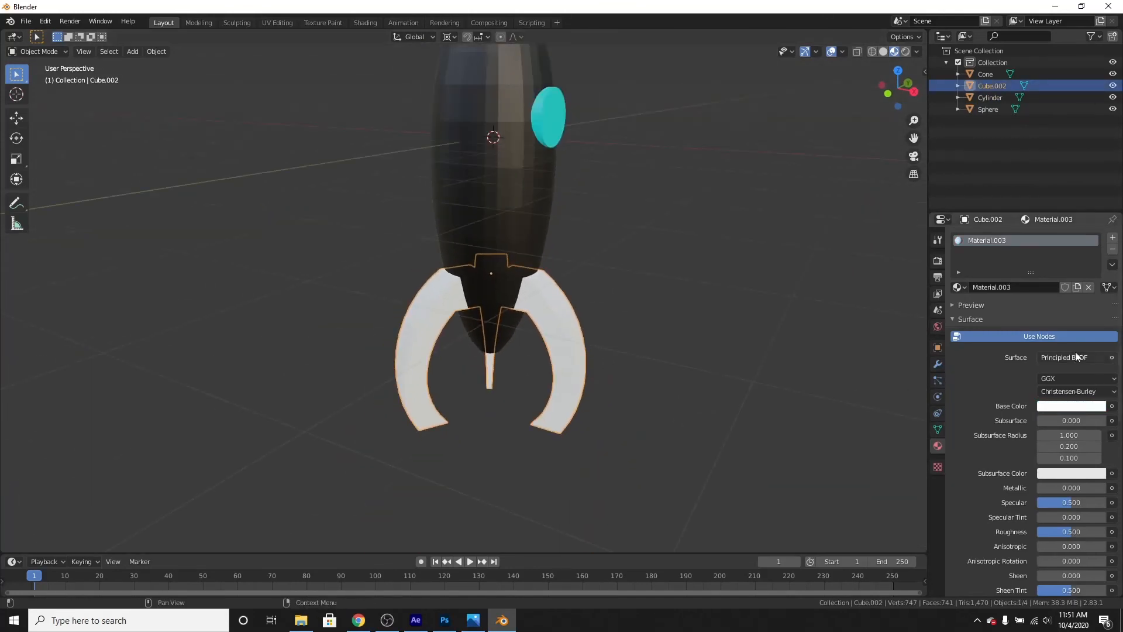
left_click(1091, 408)
left_click_drag(1039, 307, 1047, 324)
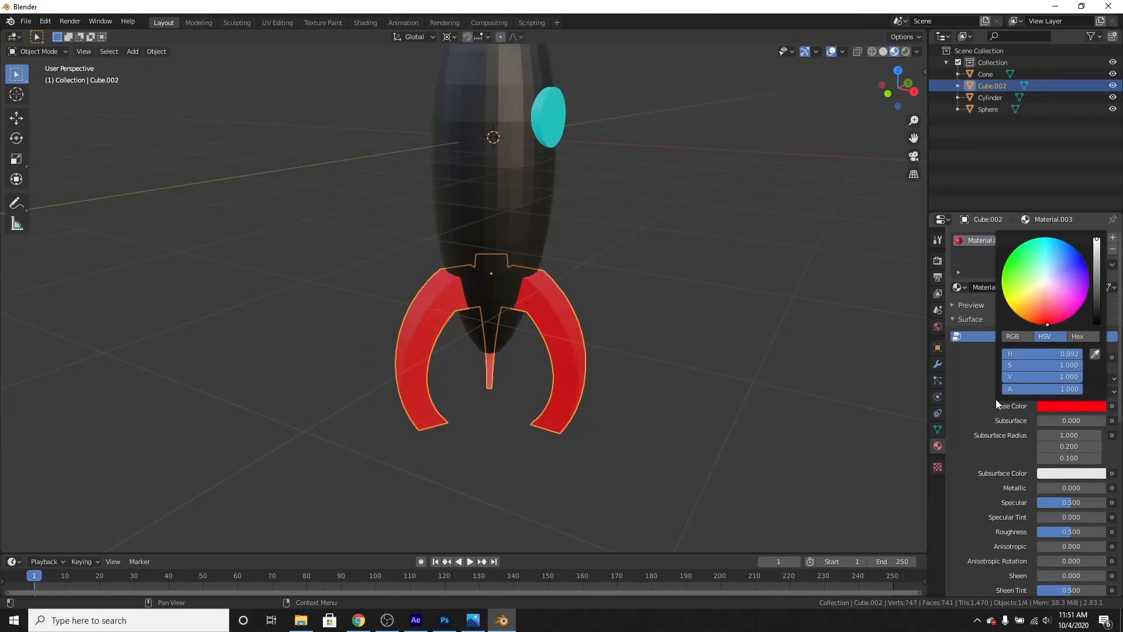
Step: Deselect the legs and inspect the colored rocket from several angles and distances
scroll(544, 326, "down", 3)
middle_click_drag(541, 327, 514, 324)
left_click(667, 307)
scroll(656, 313, "down", 2)
middle_click_drag(641, 318, 609, 327)
scroll(610, 326, "up", 3)
scroll(599, 304, "down", 2)
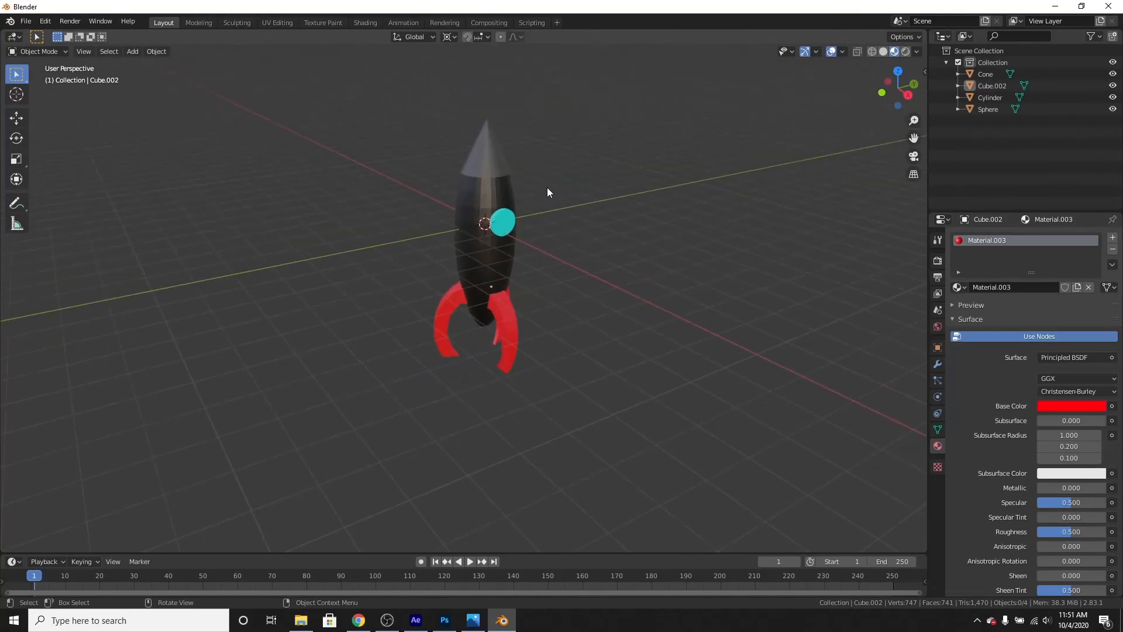
Step: Set the nose cone's subsurface color to light grey and its base color to light grey with value 0.680
left_click(493, 157)
left_click(1082, 475)
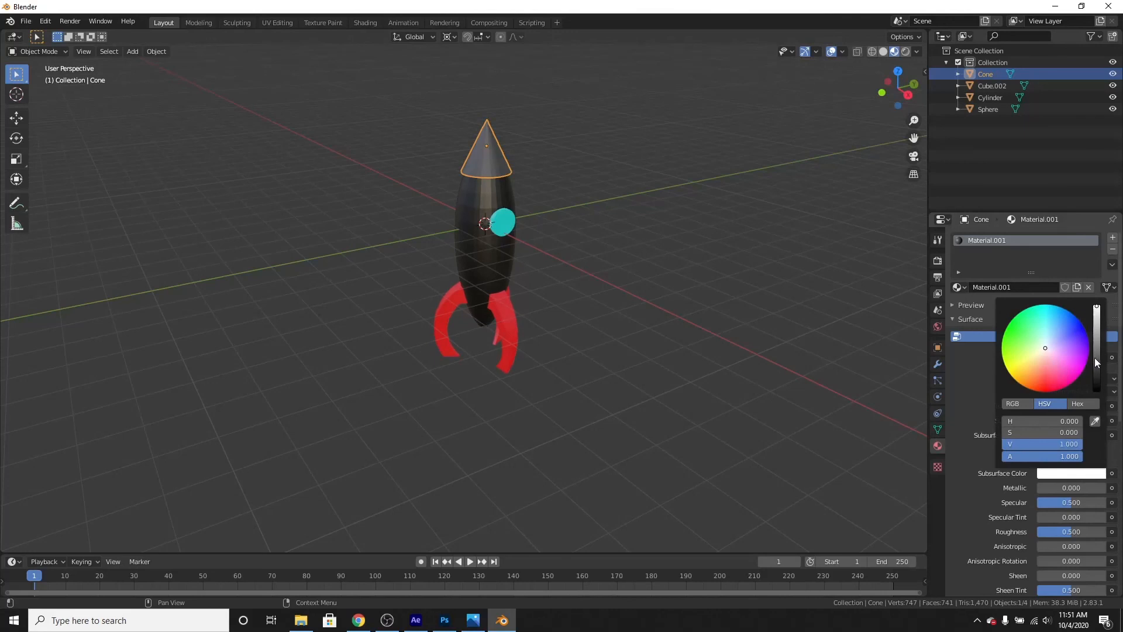
left_click_drag(1097, 362, 1099, 340)
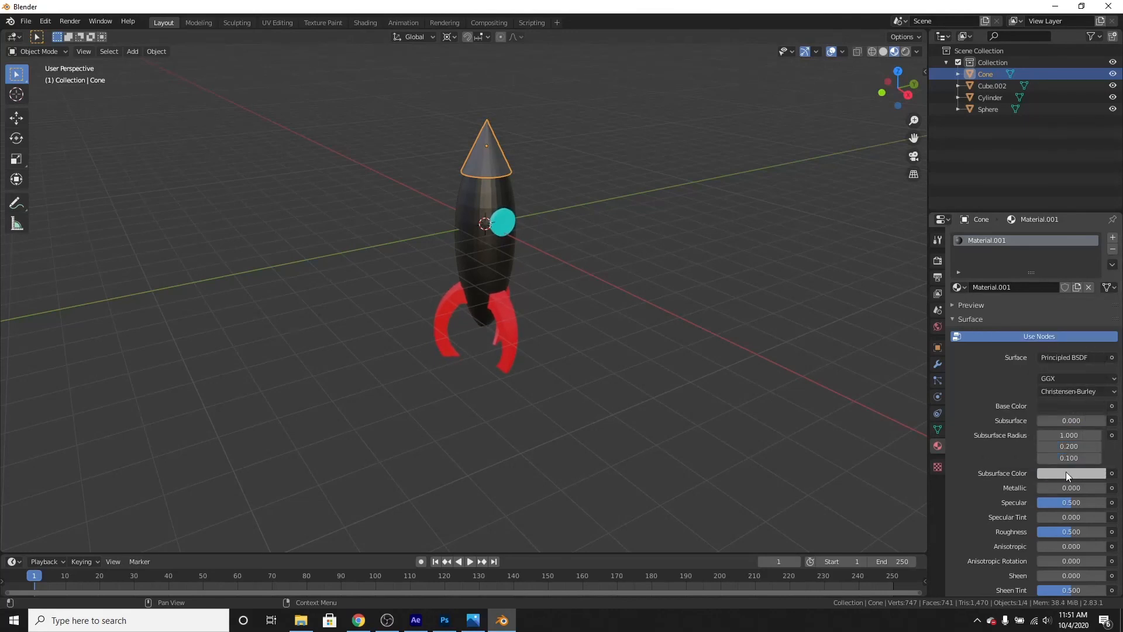
left_click(1078, 404)
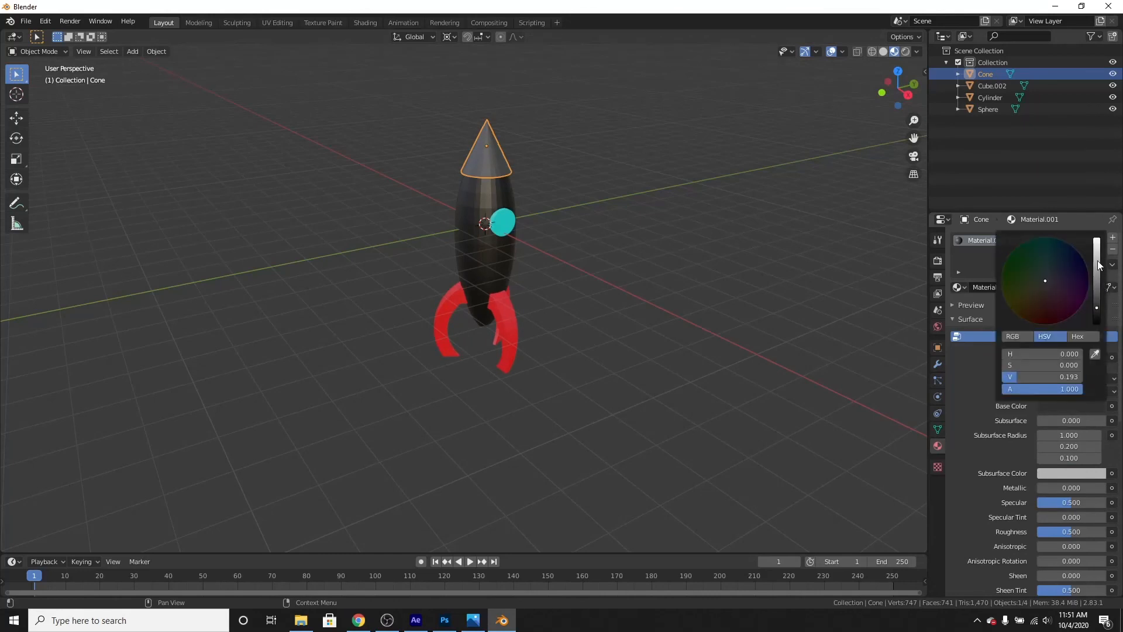
mouse_move(1100, 265)
left_mouse_down()
mouse_move(1099, 240)
mouse_move(1098, 265)
left_mouse_up()
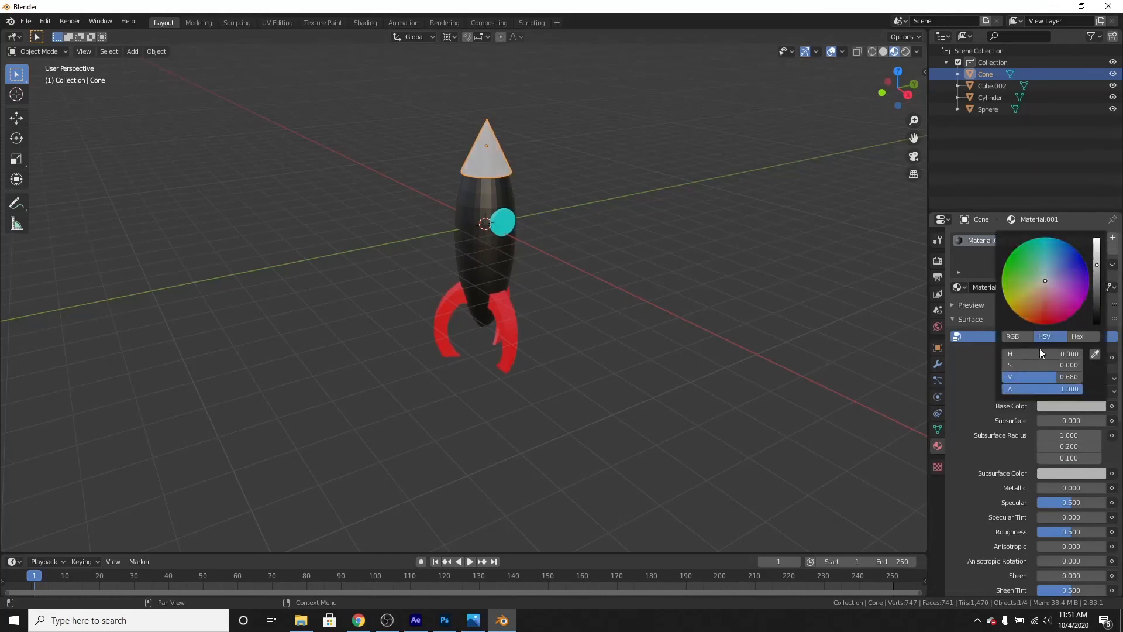
Step: Deselect the cone and examine the rocket's colors from the window side
scroll(763, 417, "down", 2)
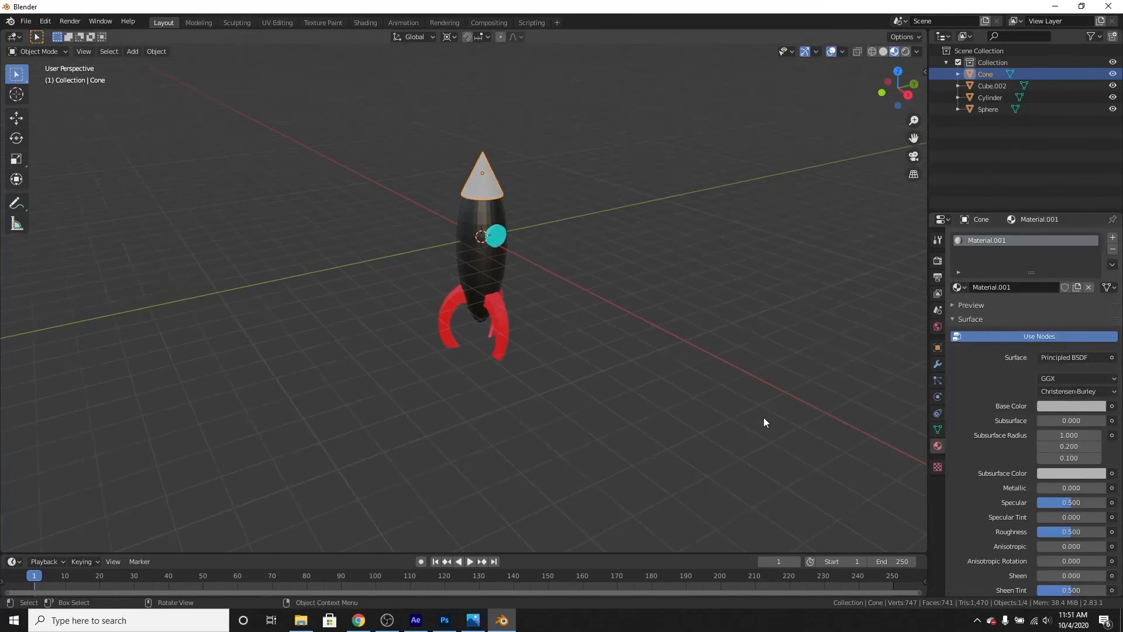
scroll(533, 378, "up", 4)
left_click(598, 316)
scroll(604, 319, "down", 3)
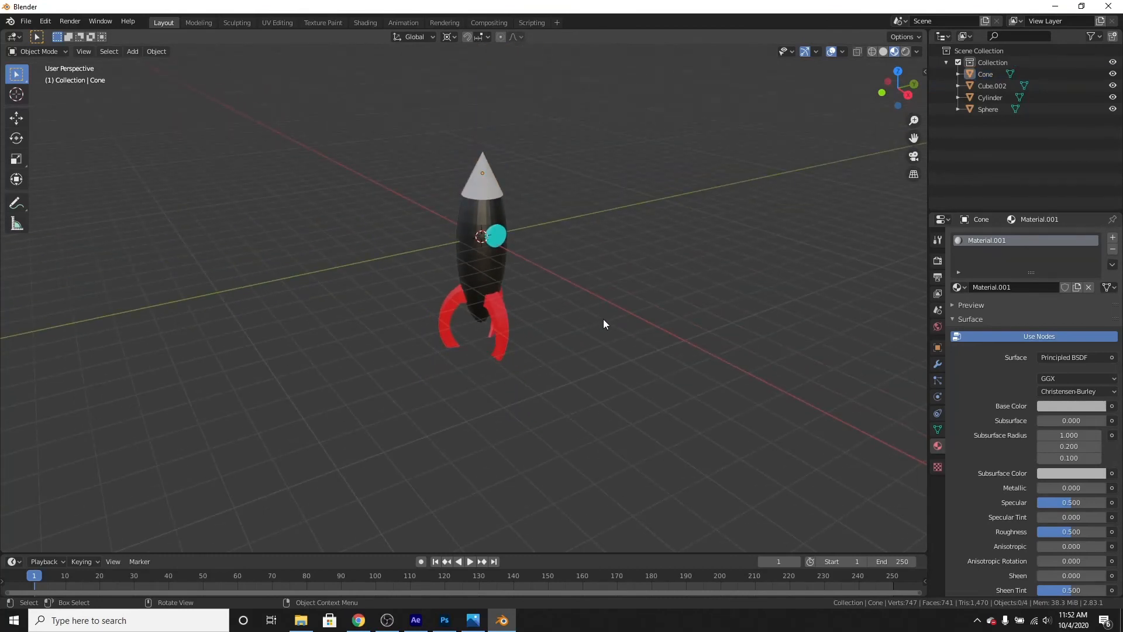
middle_click_drag(600, 292, 514, 326)
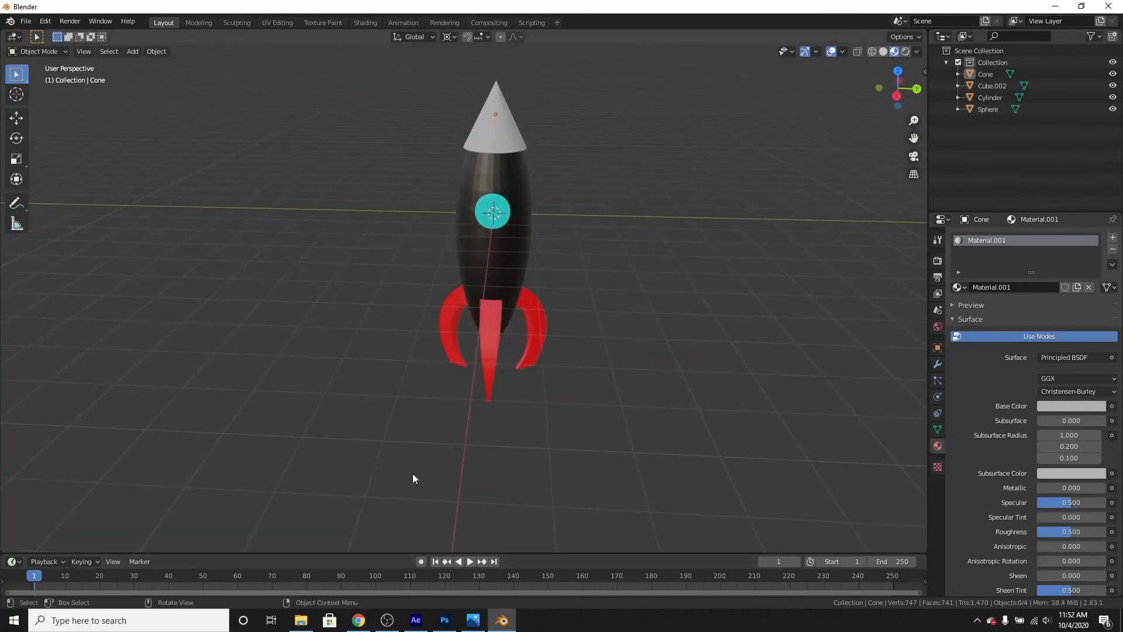